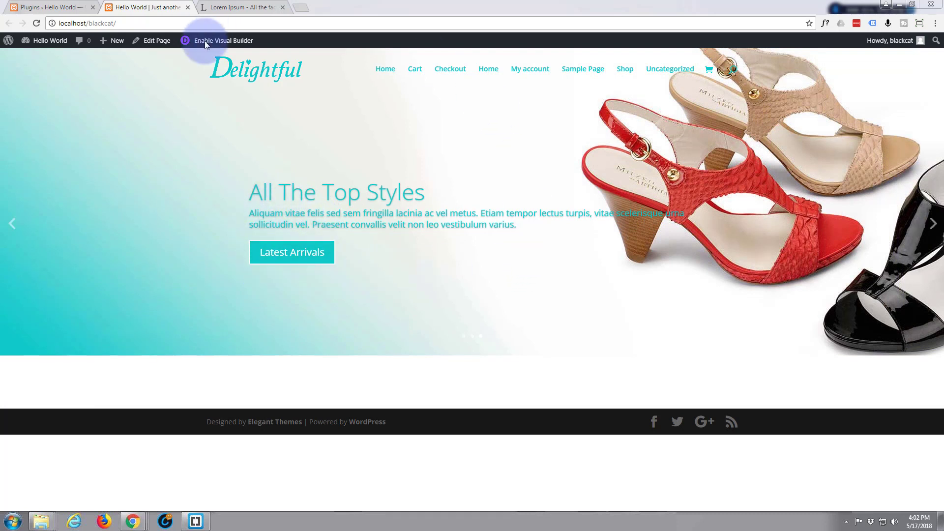
Go to the site's dashboard and open the Home page from the Pages list for editing
mouse_move(58, 43)
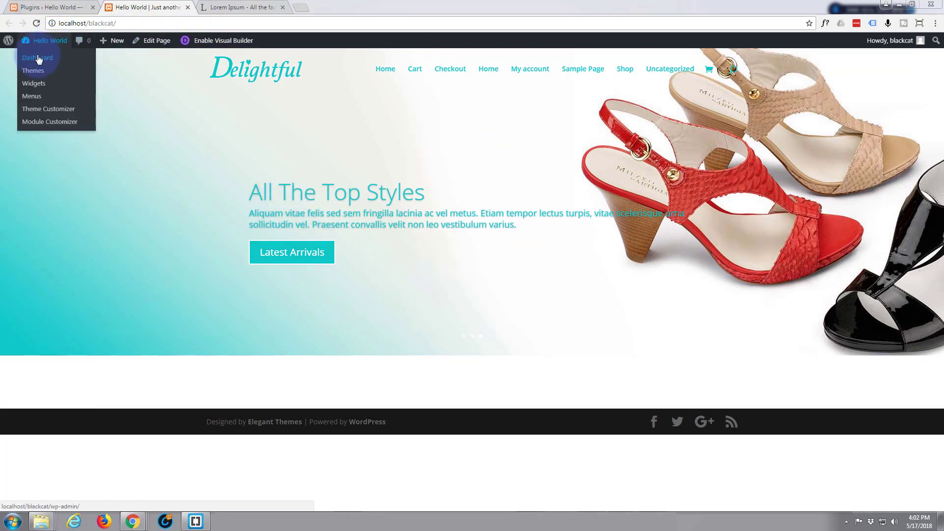
left_click(40, 59)
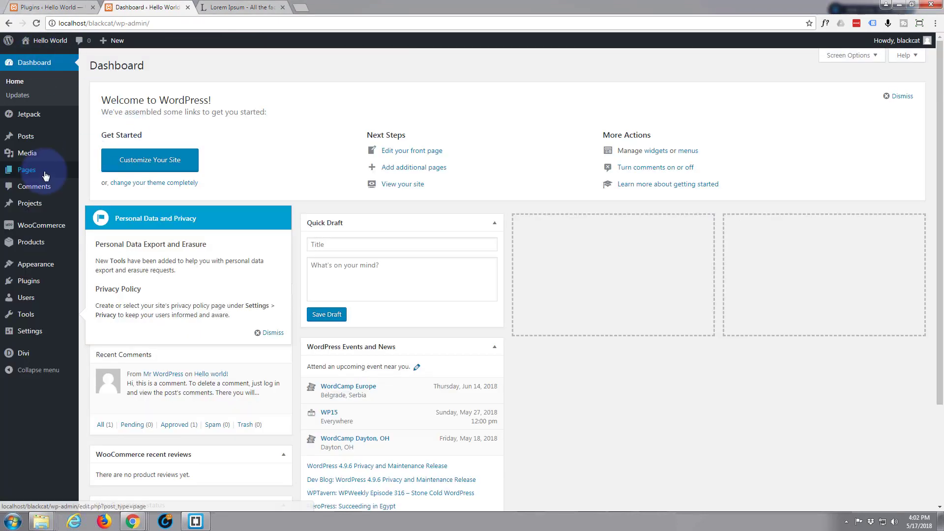
mouse_move(22, 206)
mouse_move(29, 243)
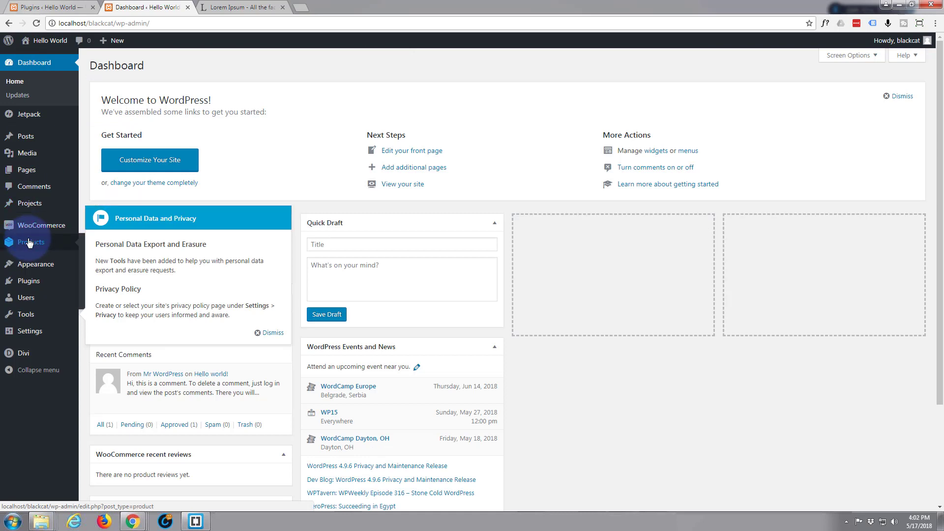
mouse_move(30, 171)
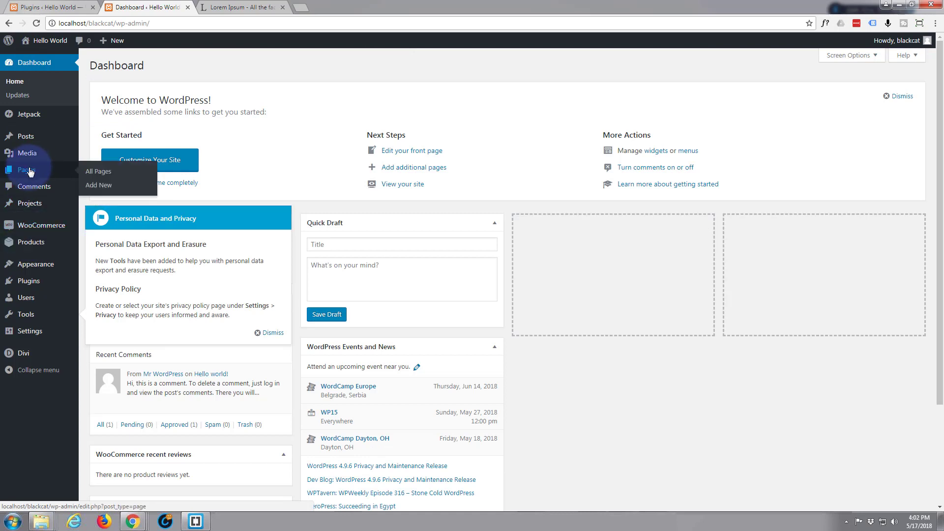
left_click(29, 172)
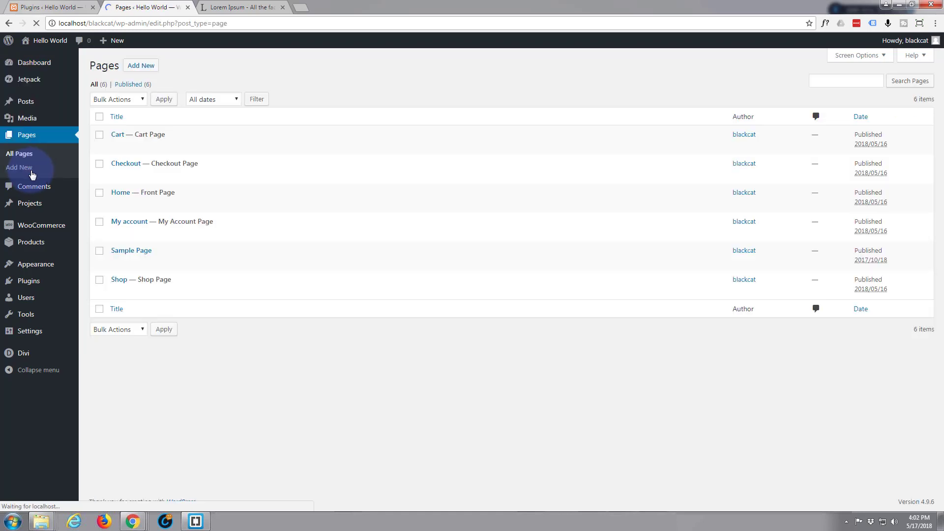
mouse_move(188, 195)
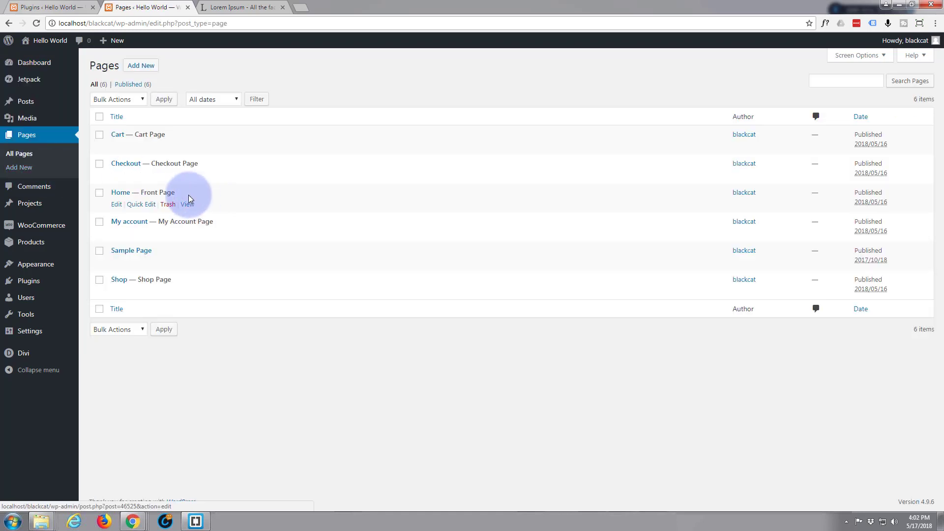
left_click(117, 204)
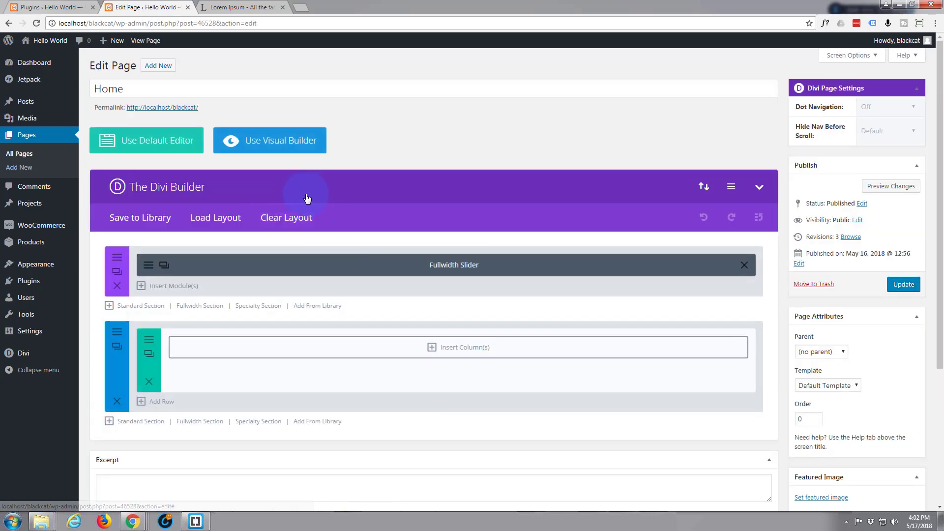
Open the Fullwidth Slider module's settings, review the "Fashion Straight From The Runway" slide's content and save the slide
left_click(148, 267)
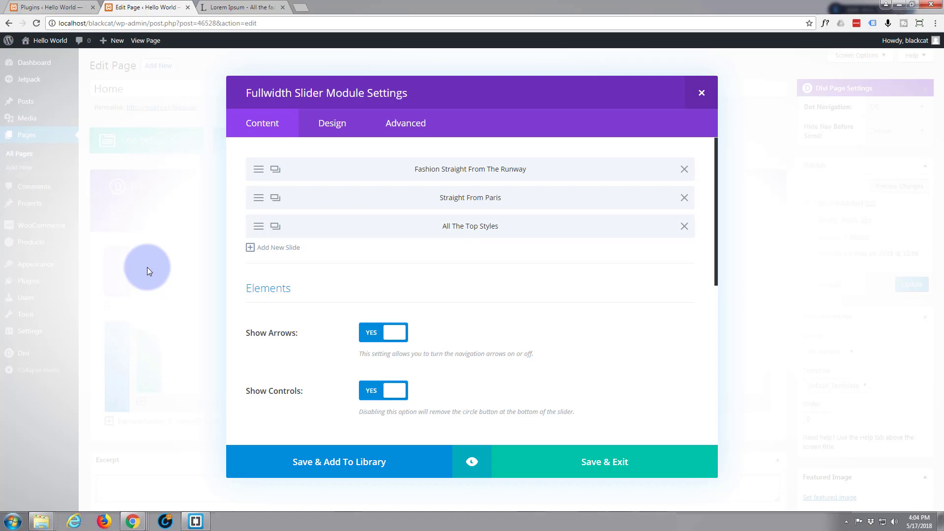
left_click(259, 170)
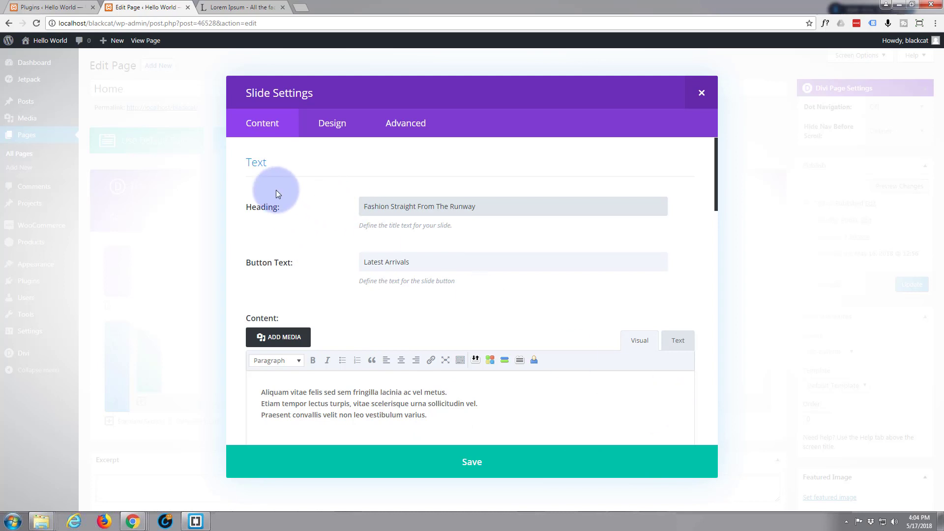
left_click(472, 462)
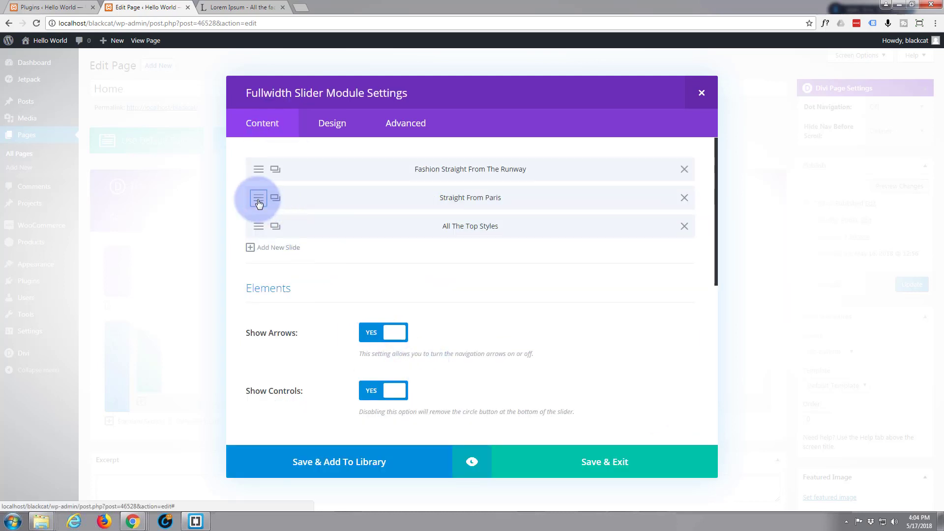
Insert single line breaks before "Etiam" and "Praesent" in the "Straight From Paris" slide's content and save the slide
left_click(258, 202)
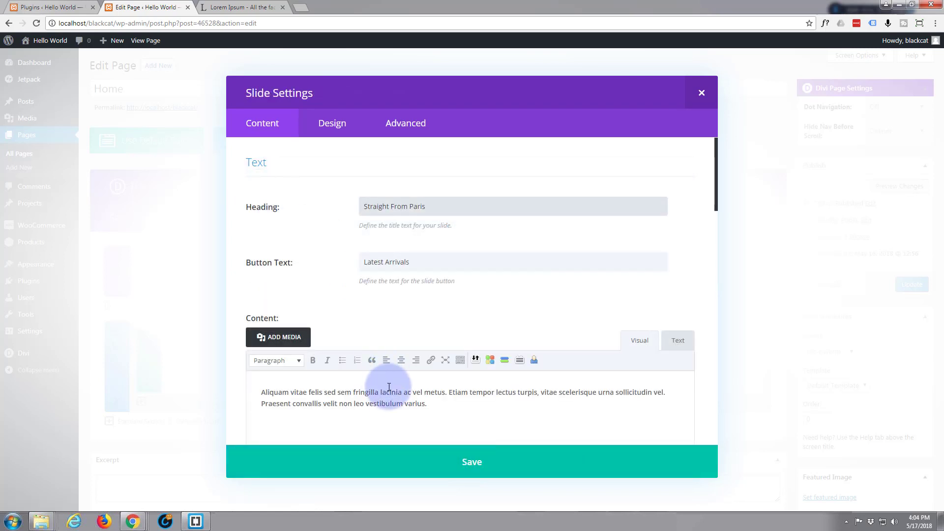
left_click(449, 392)
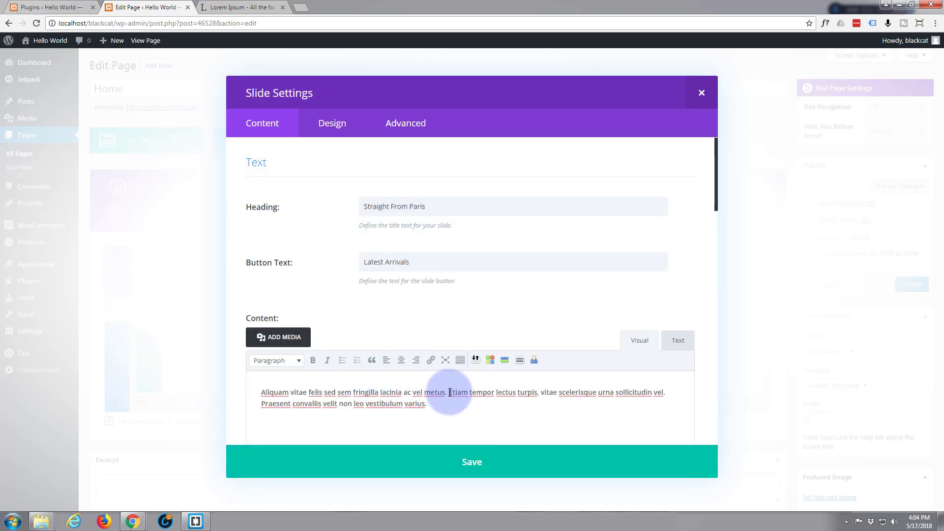
key("Return")
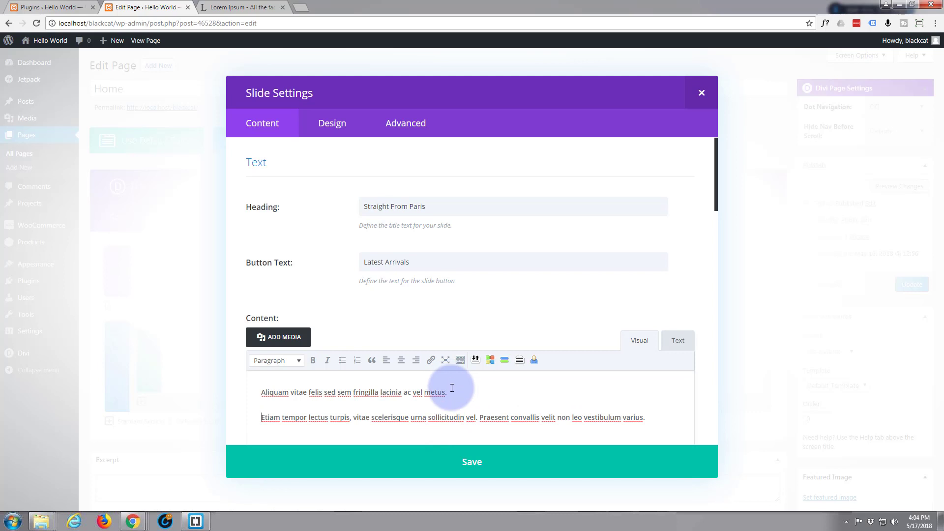
key("BackSpace")
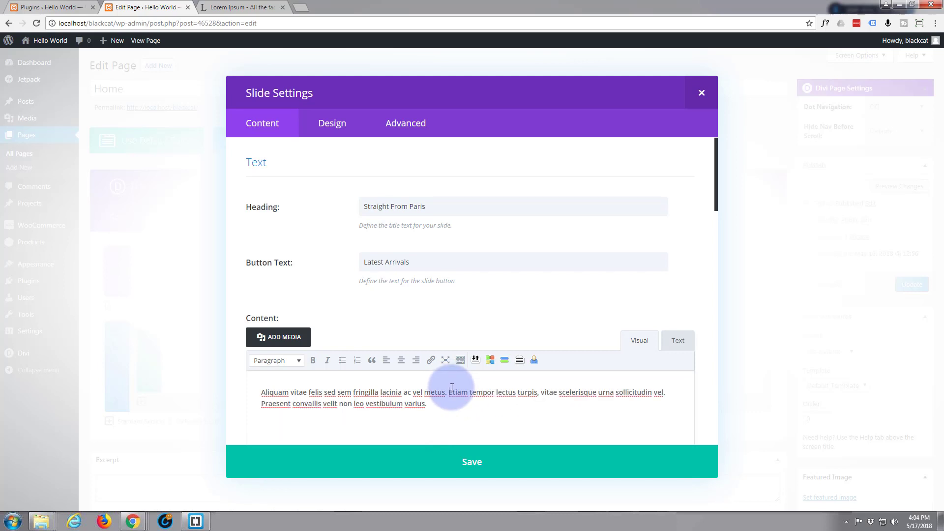
key("shift+Return")
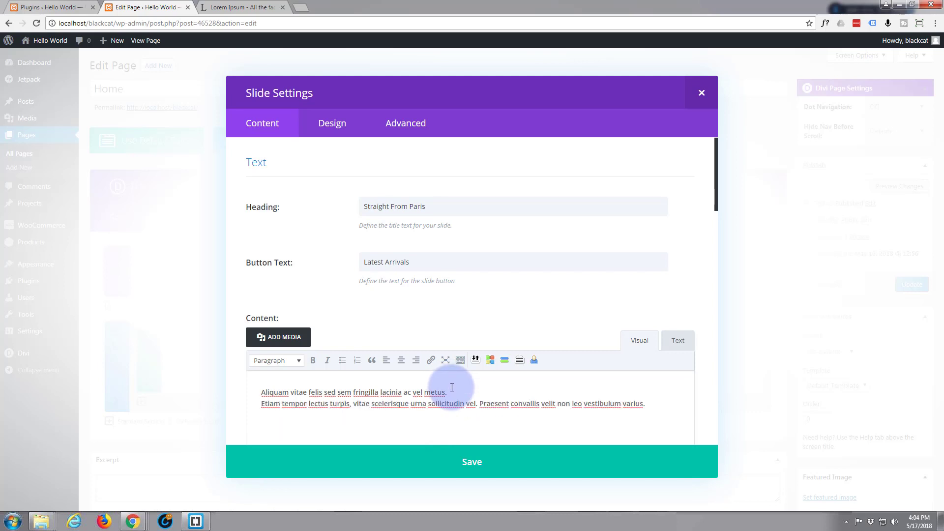
left_click(479, 402)
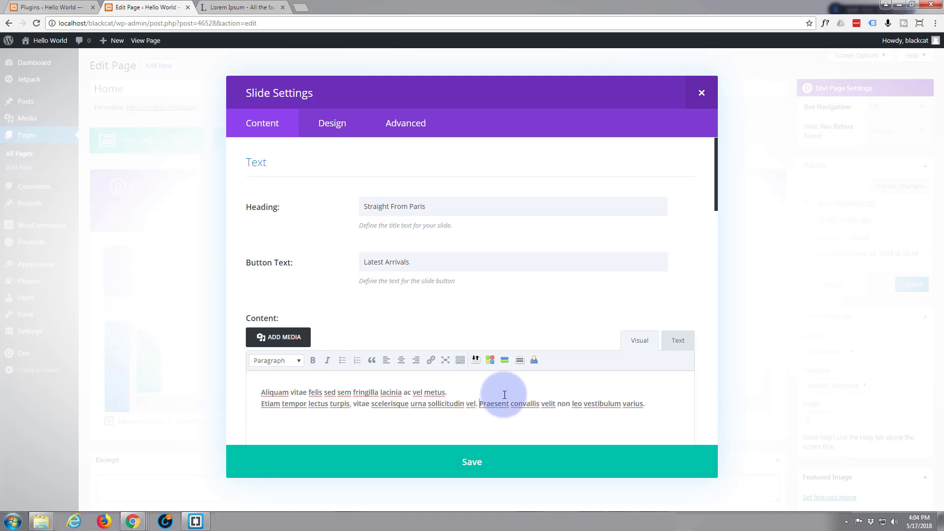
key("shift+Return")
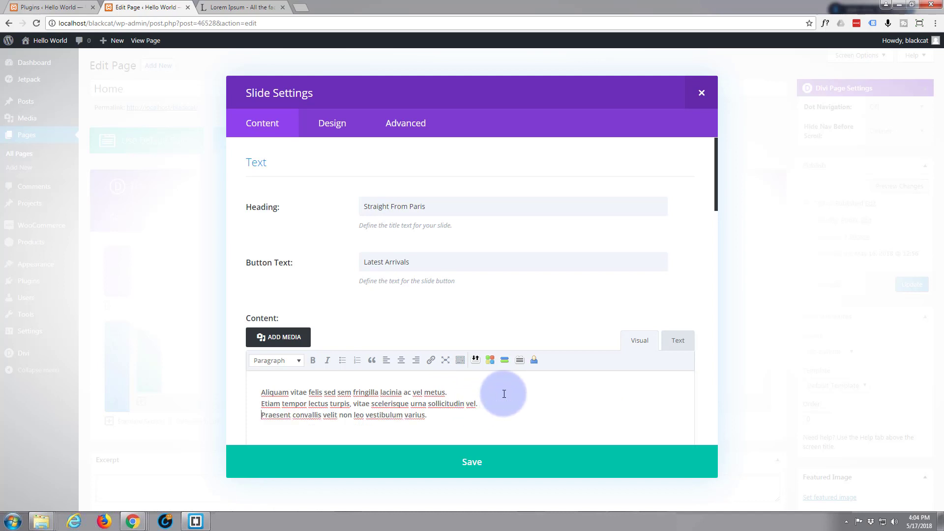
left_click(482, 467)
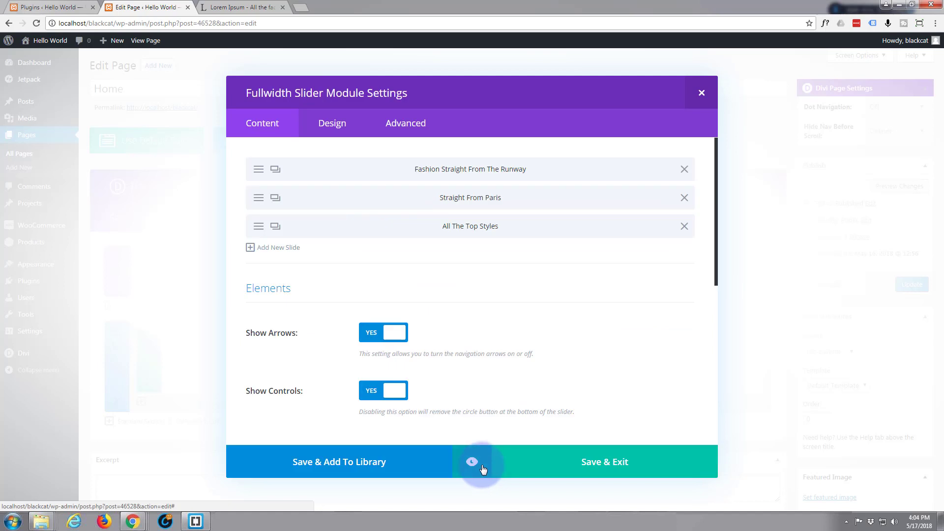
Insert single line breaks before "Etiam" and "Praesent" in the "All The Top Styles" slide's content, saving the slide and the slider module
left_click(259, 227)
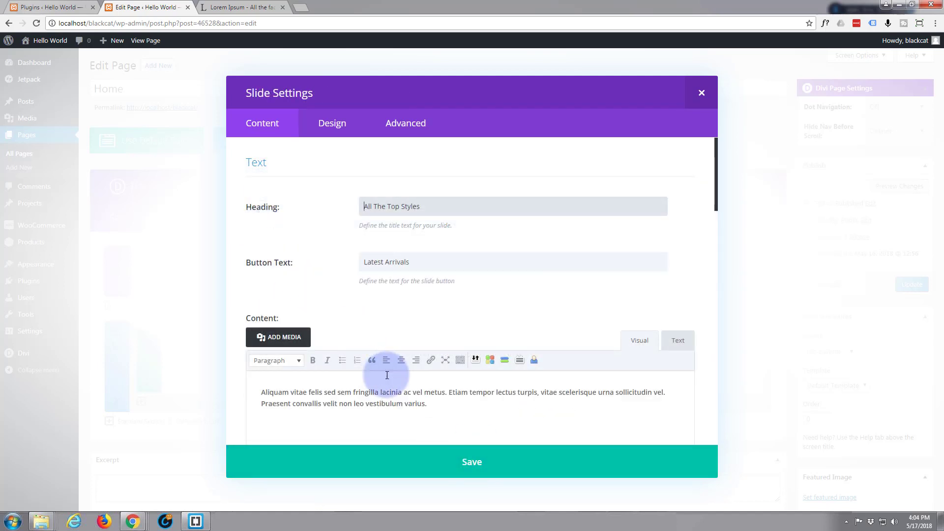
left_click(449, 392)
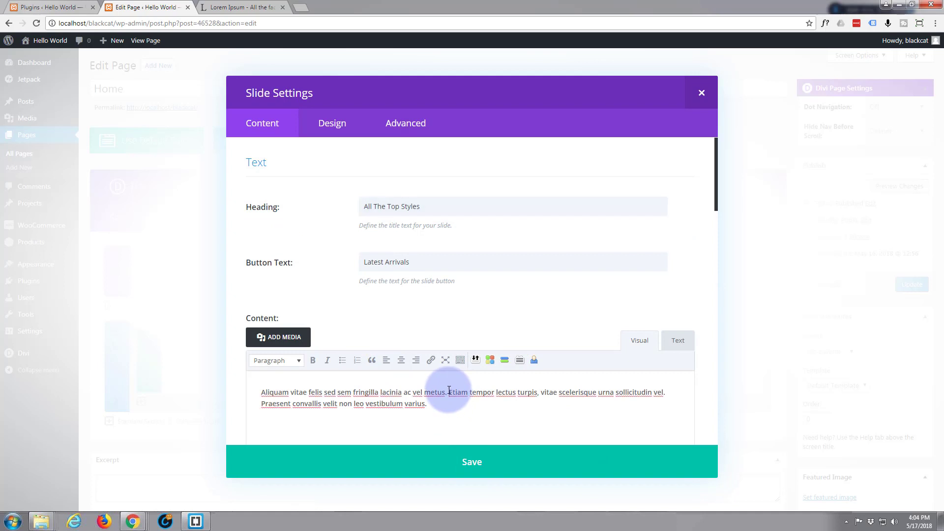
key("shift+Return")
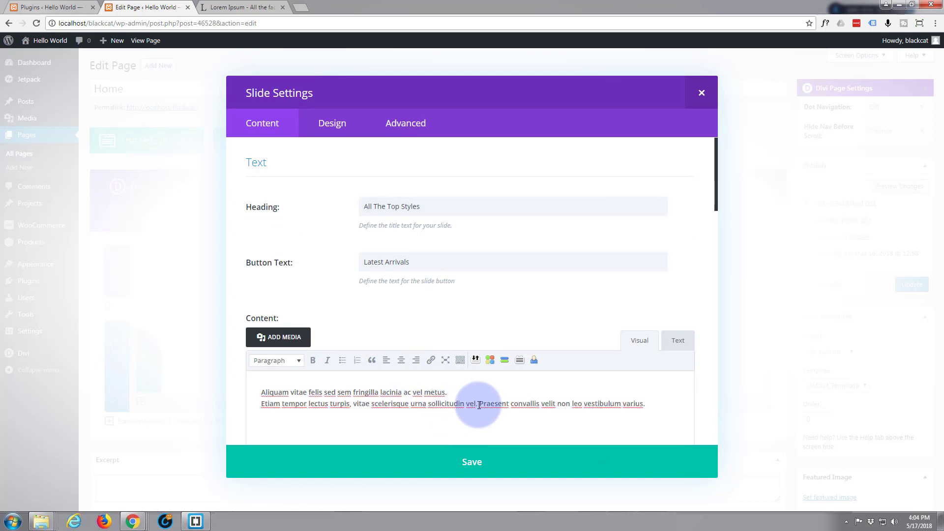
key("shift+Return")
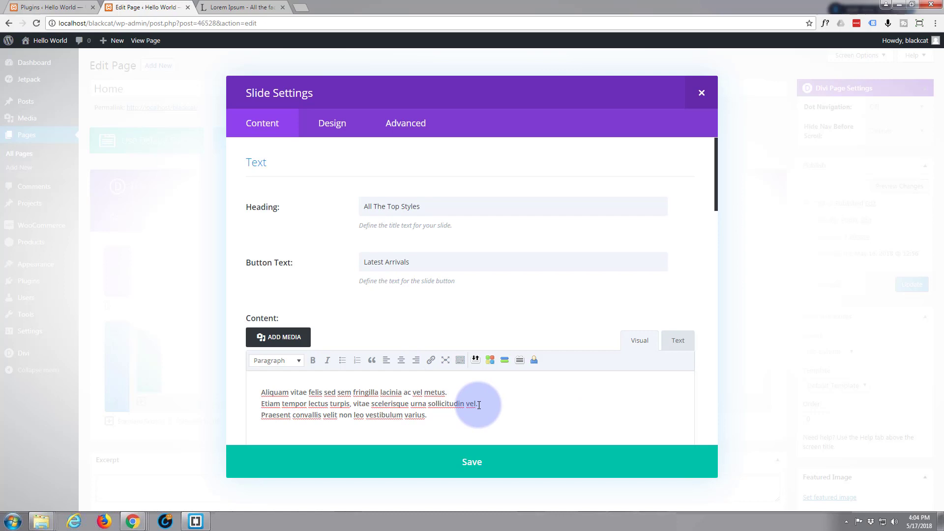
left_click(468, 461)
left_click(607, 455)
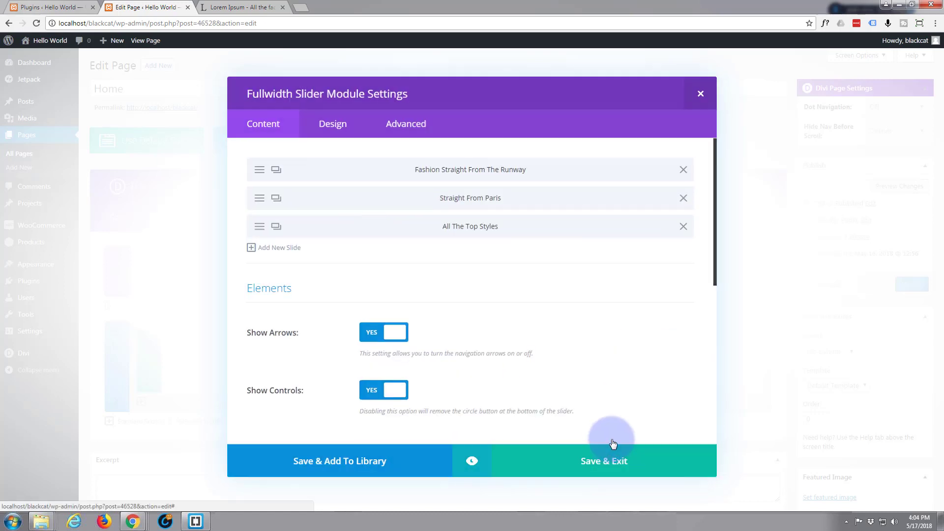
Update the Home page and preview its changes
left_click(900, 286)
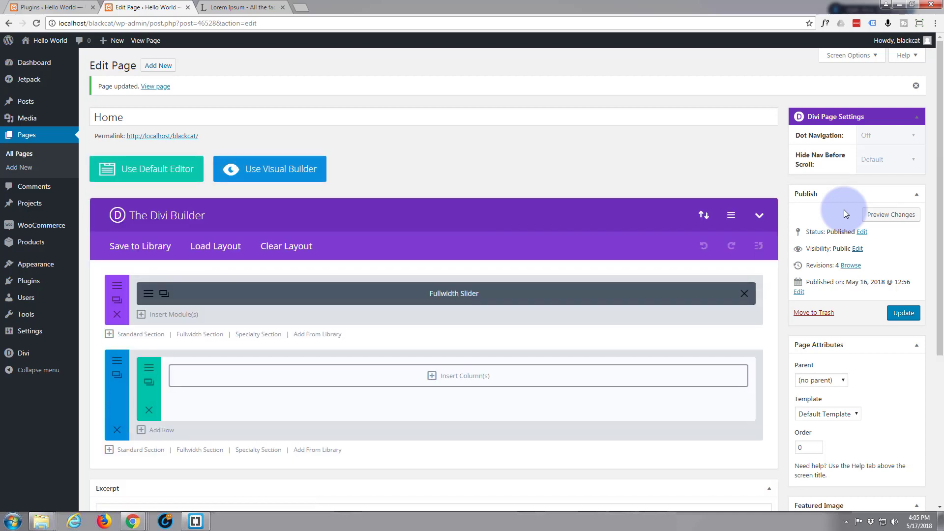
left_click(892, 216)
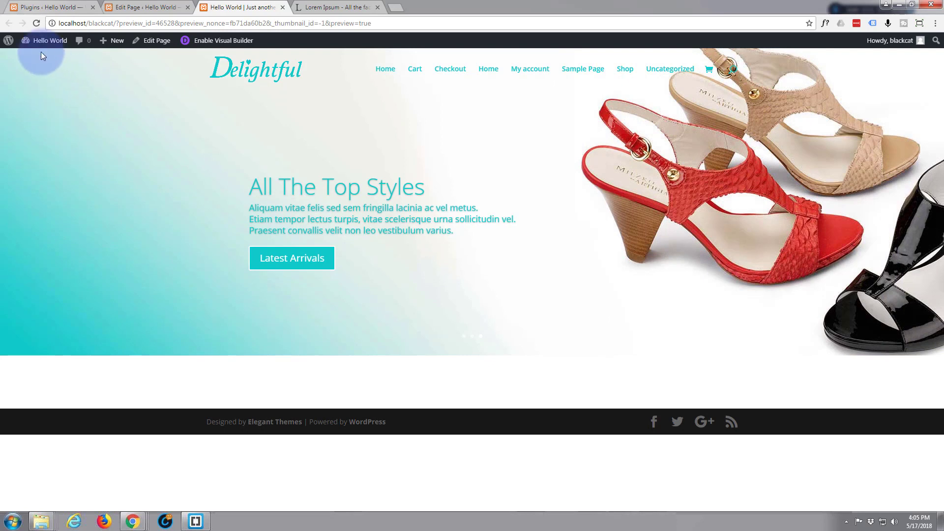
Return to the page editor's browser tab and start a new WooCommerce product named "Fashion Shoes"
left_click(121, 6)
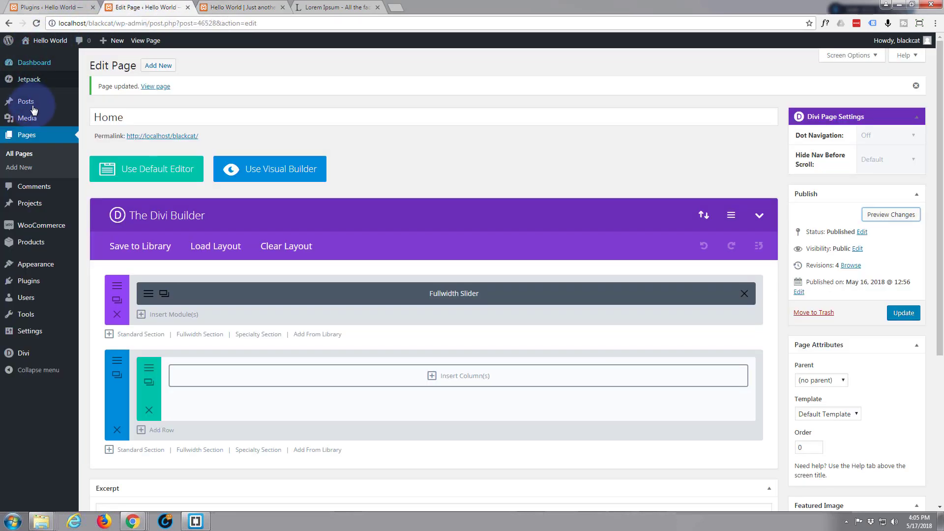
mouse_move(30, 230)
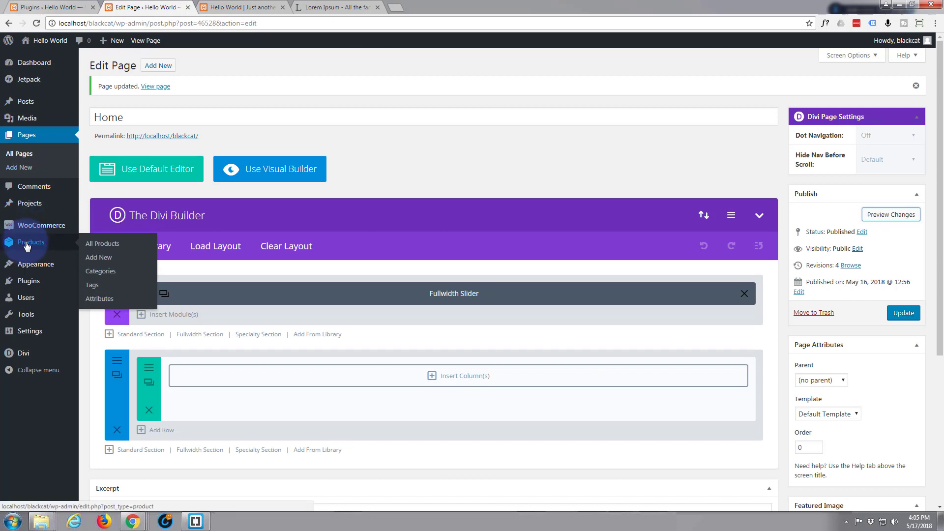
left_click(100, 261)
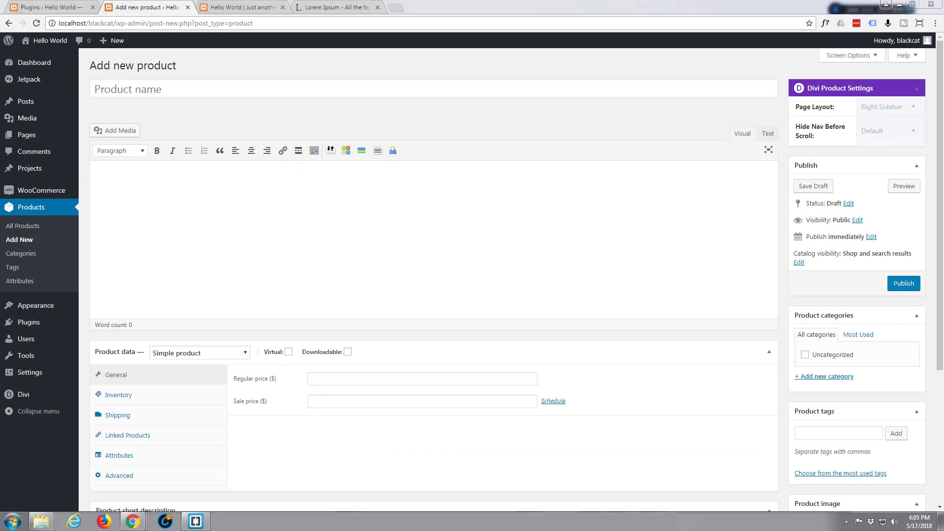
left_click(115, 85)
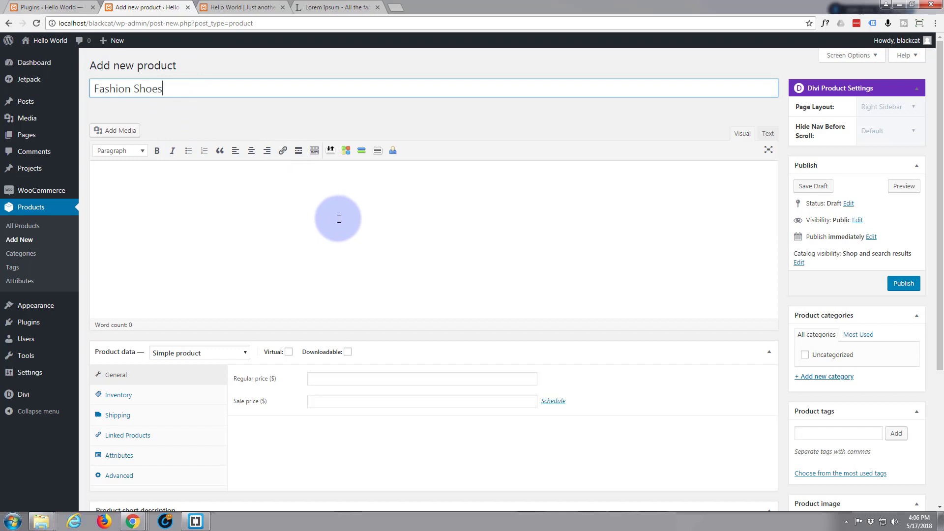
Upload the shoe-1.jpg image and insert it into the product description at medium size (300 × 300), linked to its media file
left_click(119, 133)
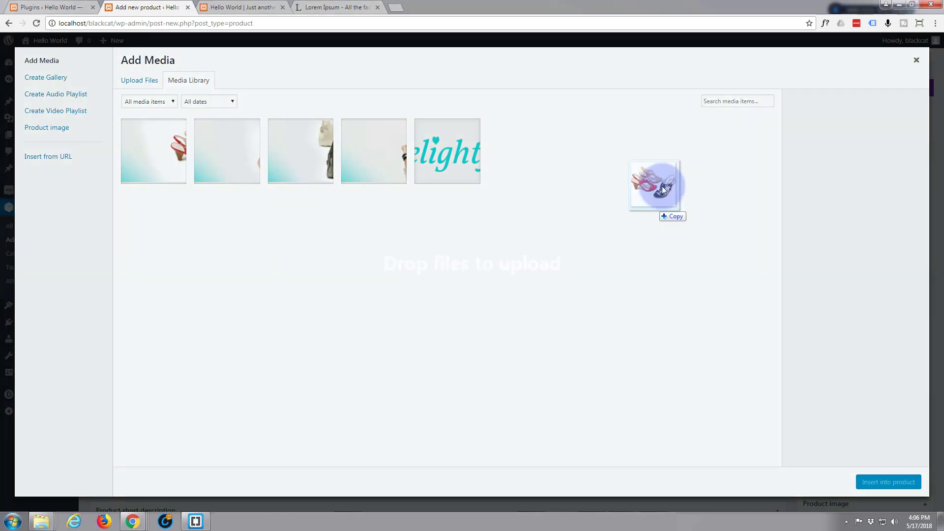
left_click_drag(662, 186, 604, 179)
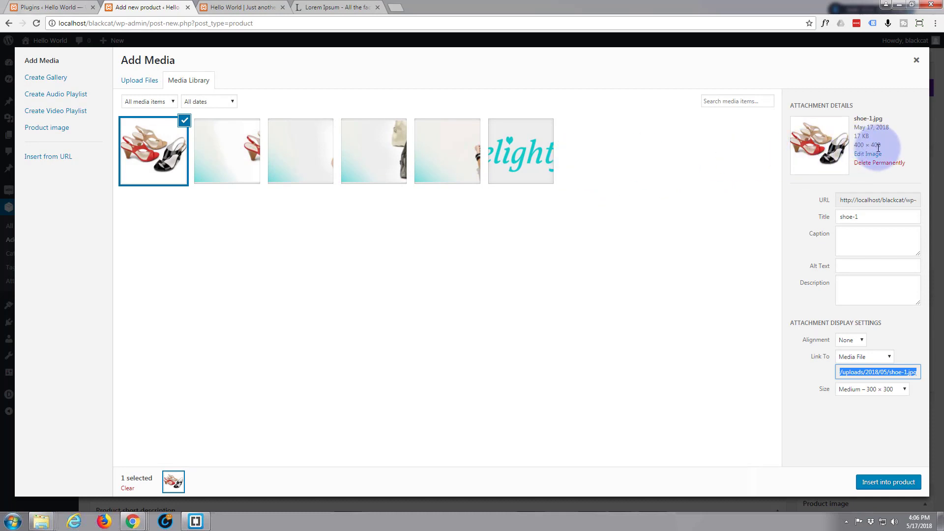
left_click(850, 265)
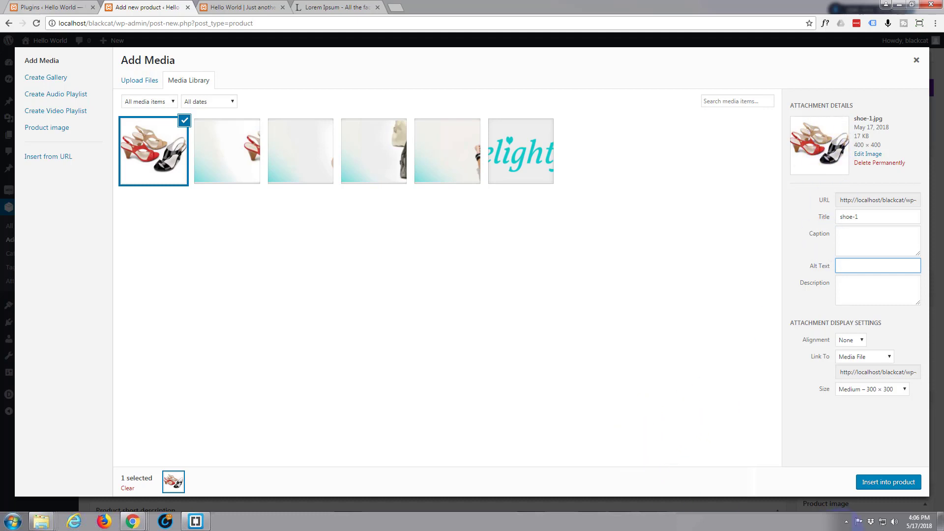
left_click(883, 484)
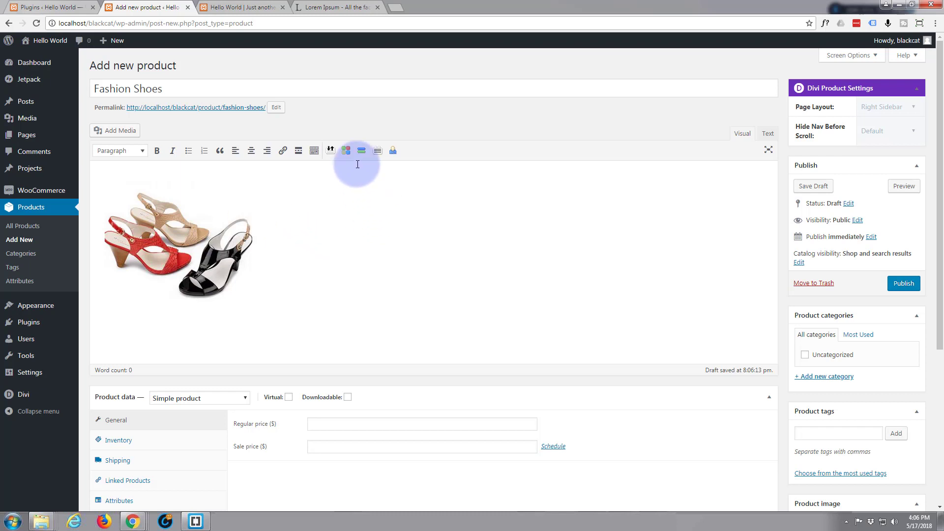
Copy the product name "Fashion Shoes" into the description beside the shoe image
left_click_drag(192, 89, 94, 89)
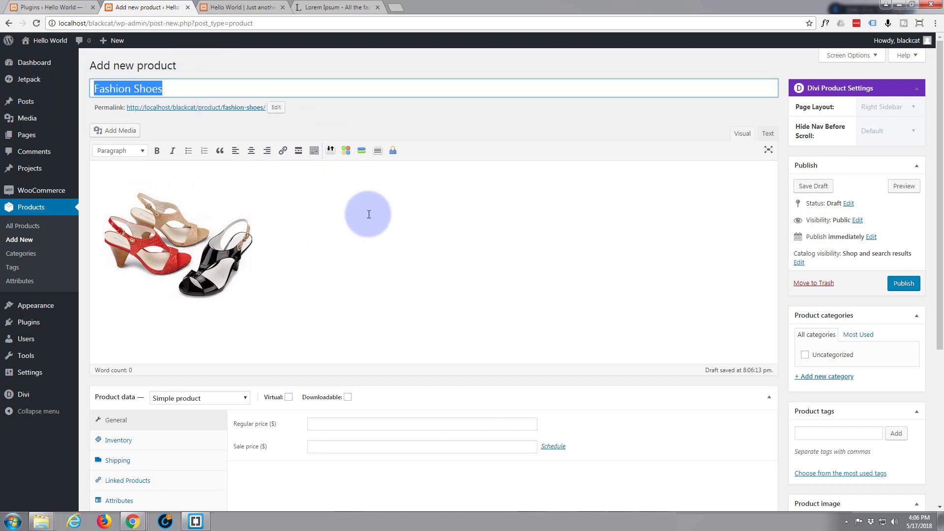
left_click(293, 189)
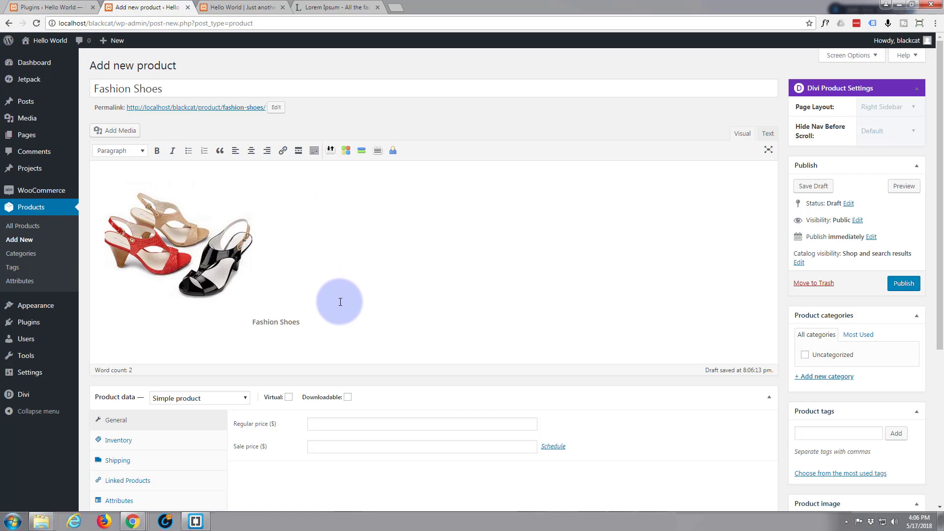
Start a new line under the product name in the description and generate five paragraphs of placeholder text on the lipsum.com browser tab
key("Return")
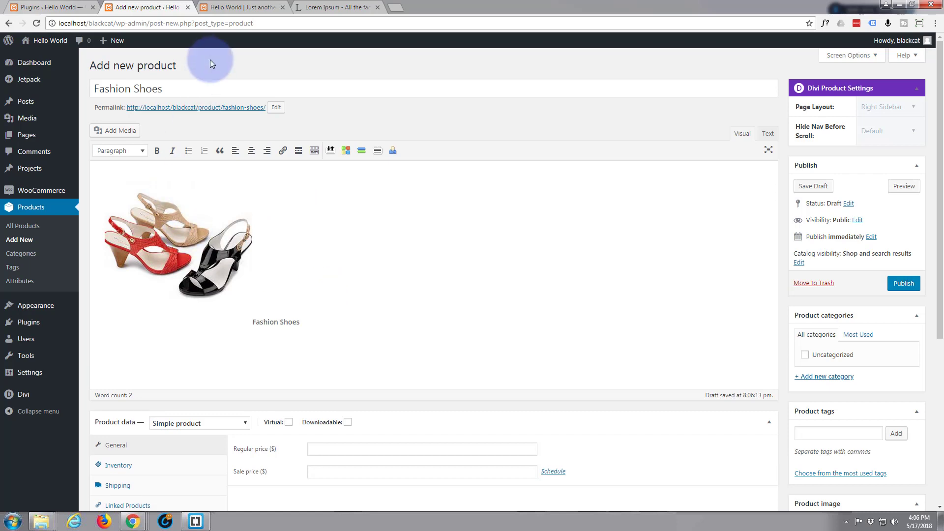
left_click(309, 7)
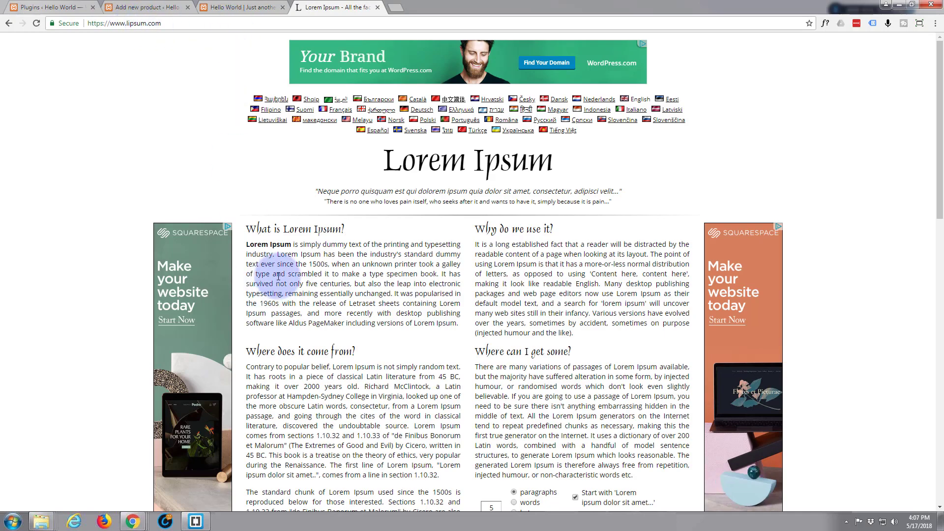
scroll(290, 278, "down", 6)
scroll(290, 279, "down", 5)
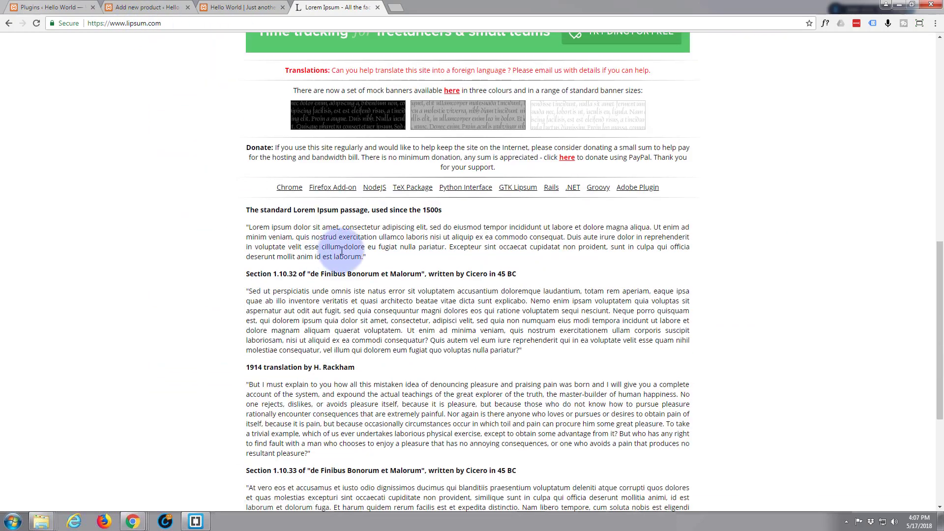
scroll(422, 306, "down", 5)
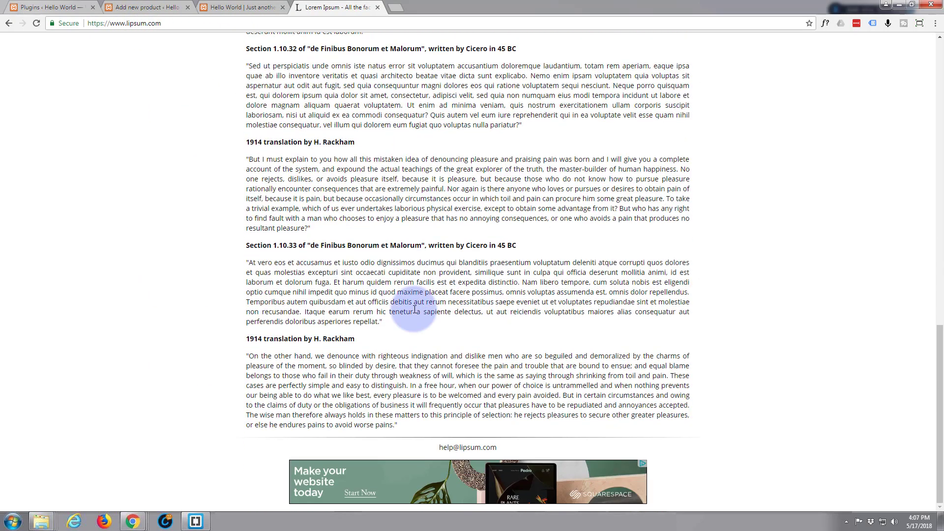
scroll(412, 311, "up", 9)
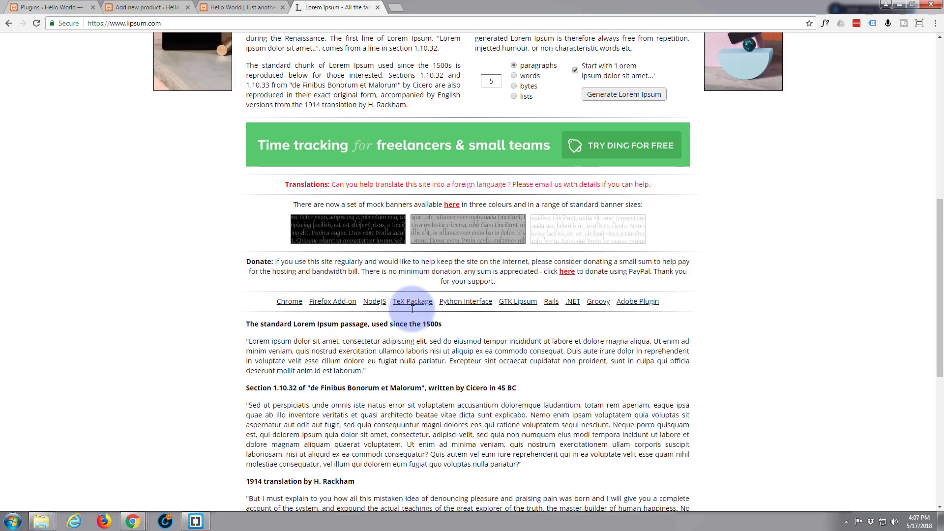
left_click(600, 199)
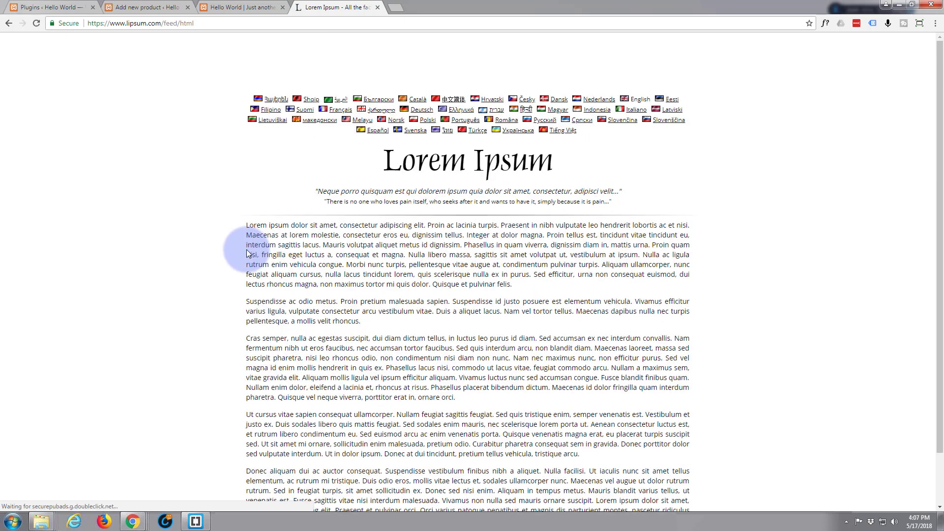
Copy the passage from "nisi, fringilla eget" to "nulla lacus tincidunt lorem" into the new line of the product description
left_click_drag(245, 254, 416, 274)
key("ctrl+c")
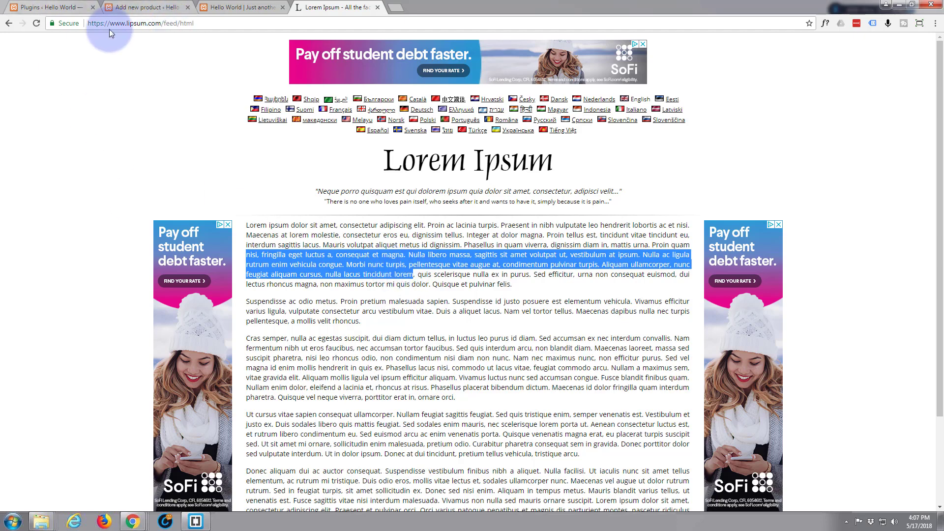
left_click(219, 8)
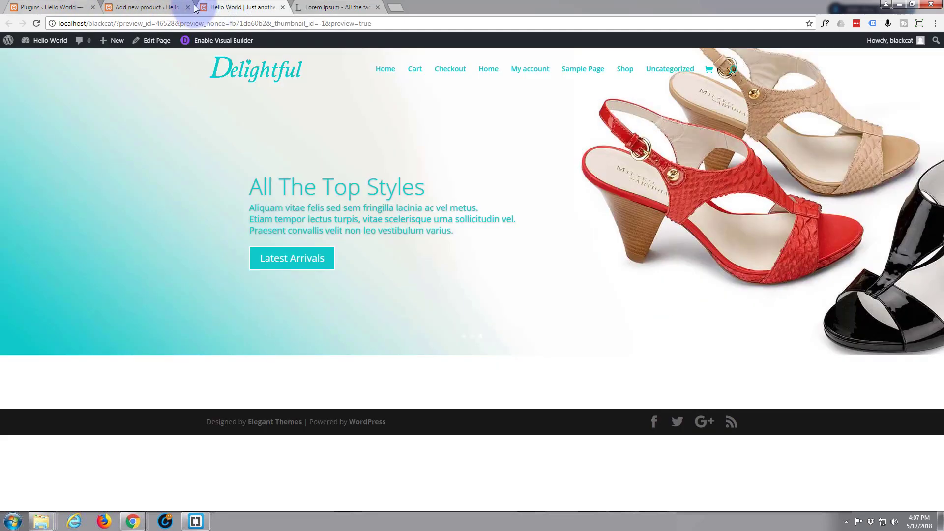
left_click(156, 9)
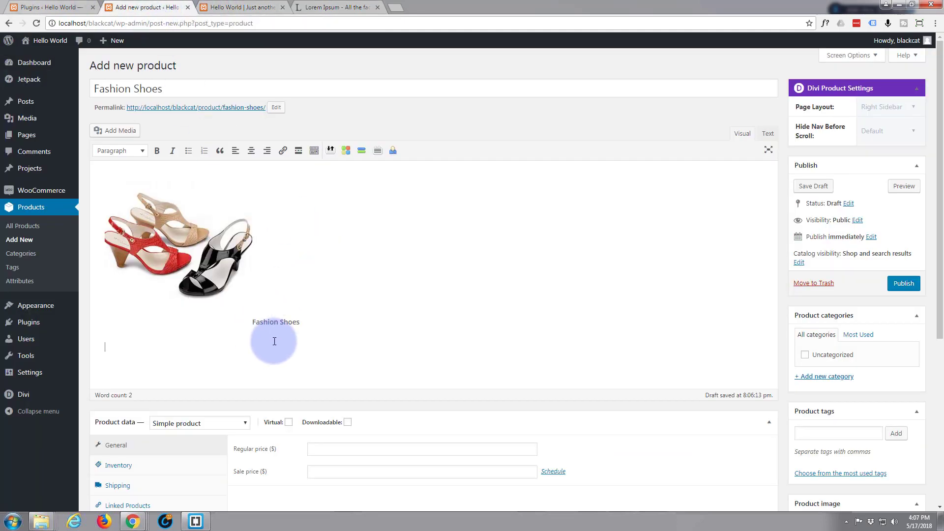
key("ctrl+v")
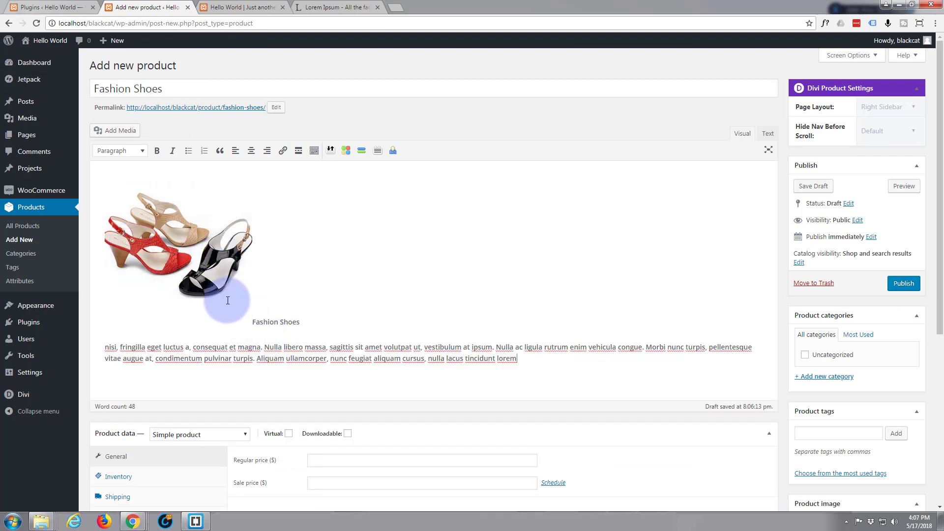
Align the shoe image left in the description and format the "Fashion Shoes" line as Heading 2
left_click(191, 265)
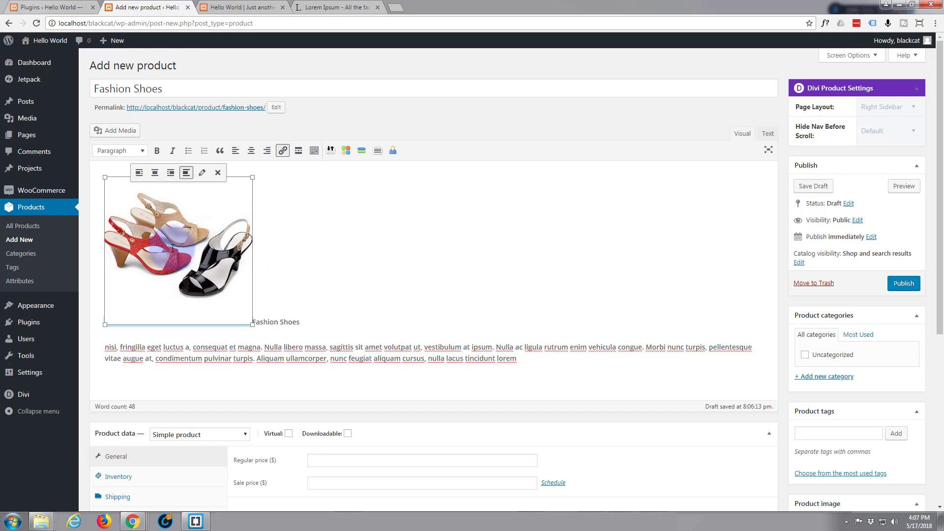
left_click(139, 173)
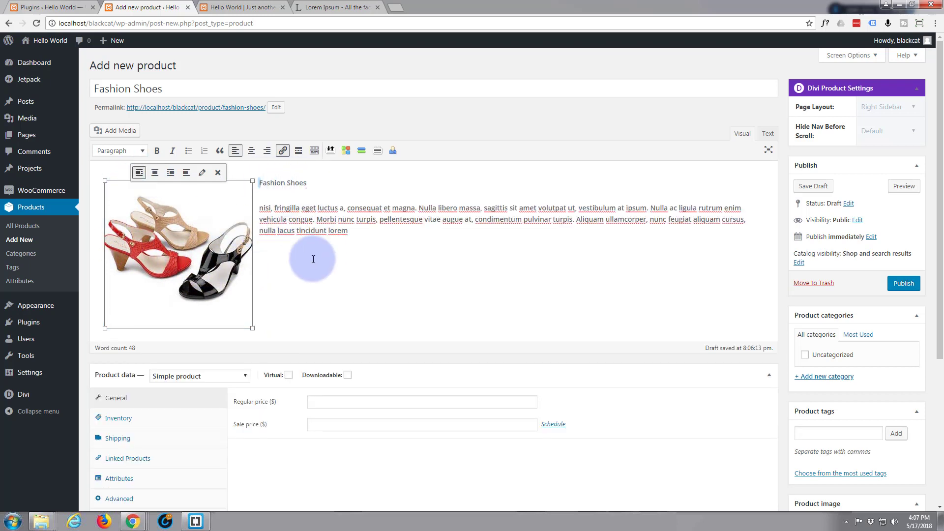
left_click_drag(310, 184, 258, 183)
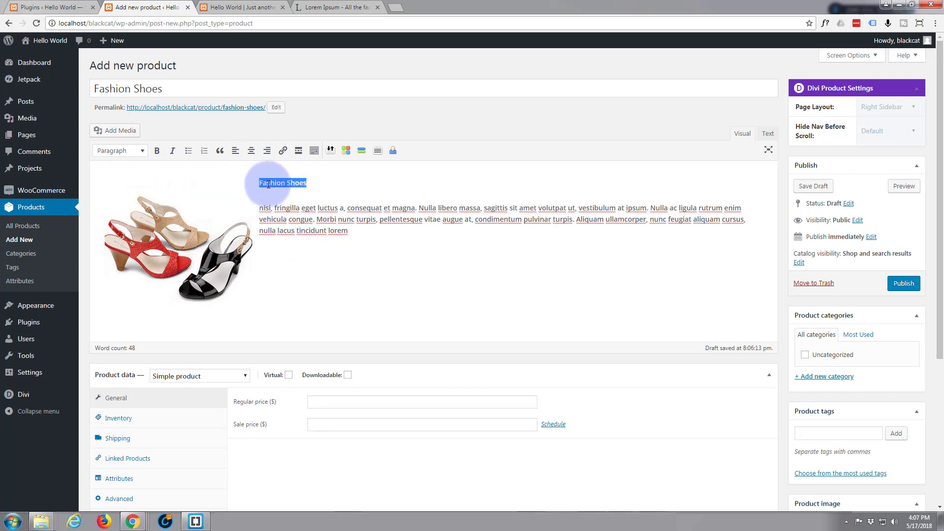
left_click(143, 152)
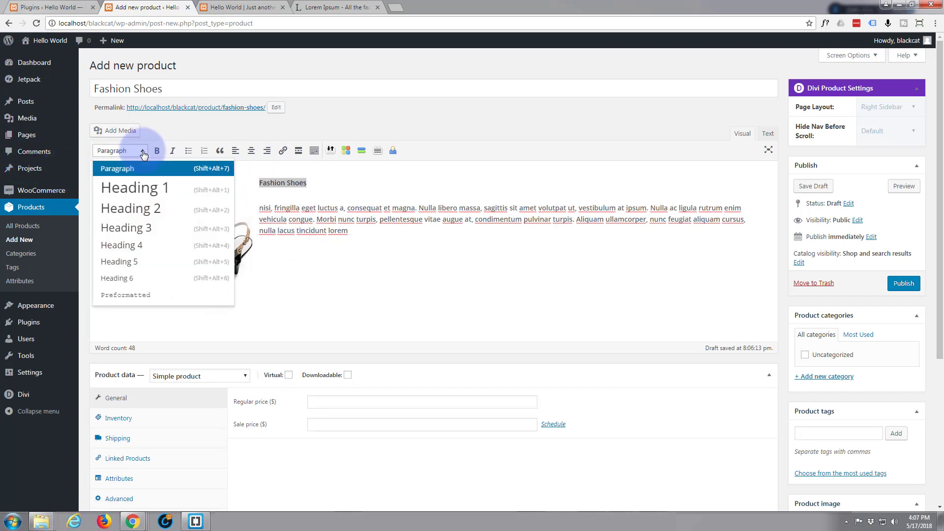
left_click(132, 211)
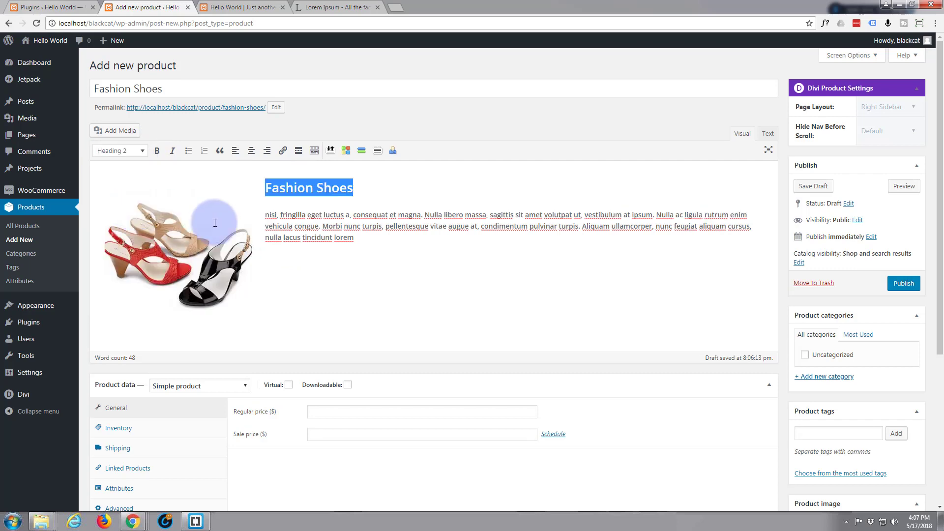
left_click(318, 273)
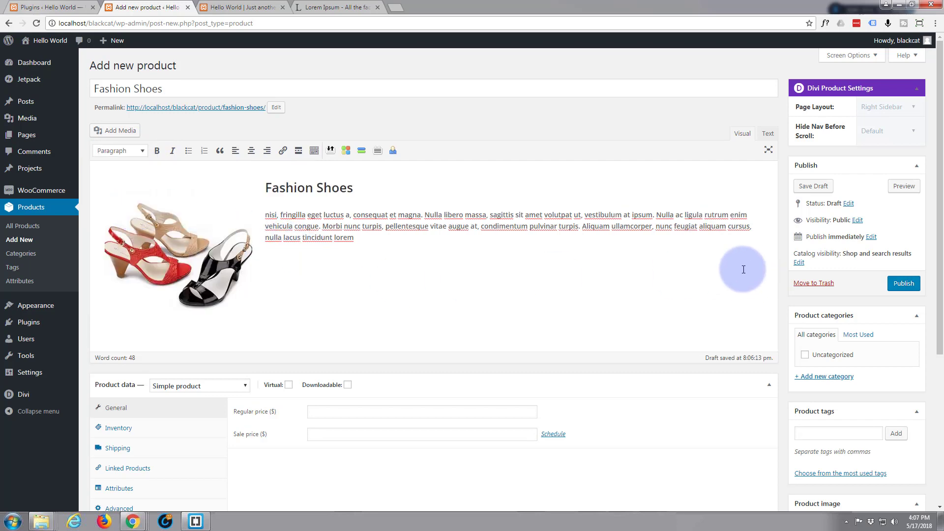
Set the product's regular price to 29.99 dollars in the general product data
scroll(745, 268, "down", 1)
scroll(747, 268, "down", 2)
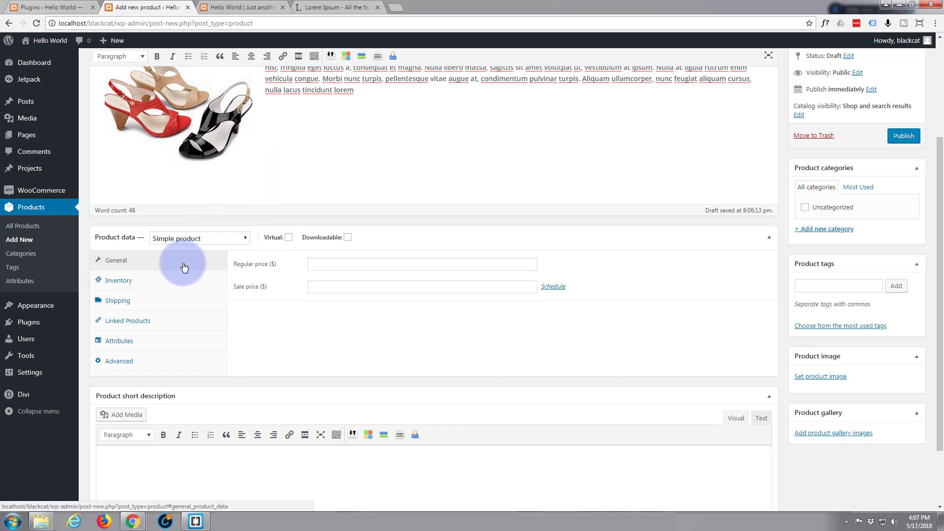
left_click(334, 267)
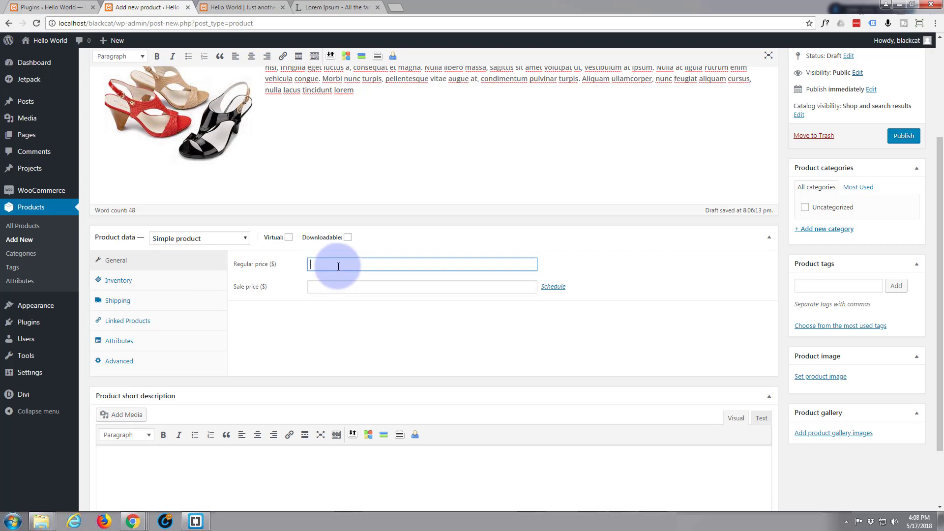
type("29.9")
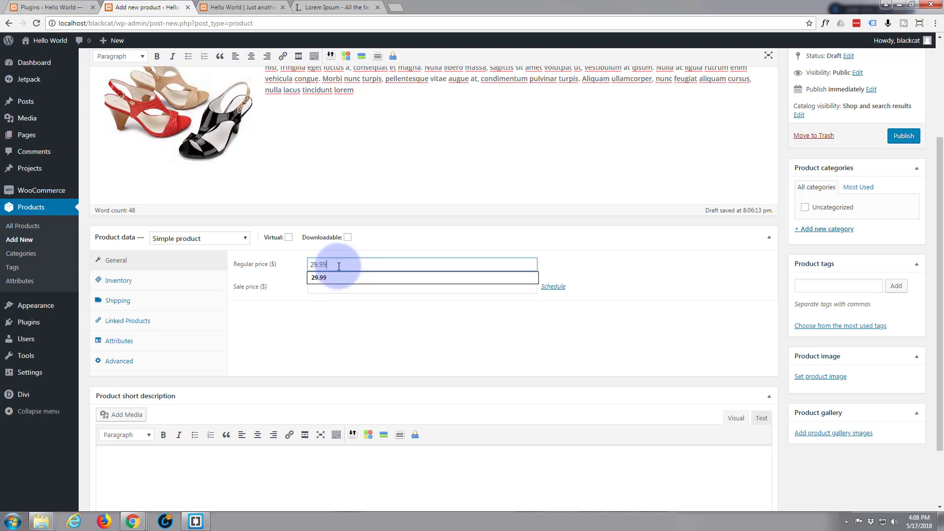
type("9")
left_click(261, 273)
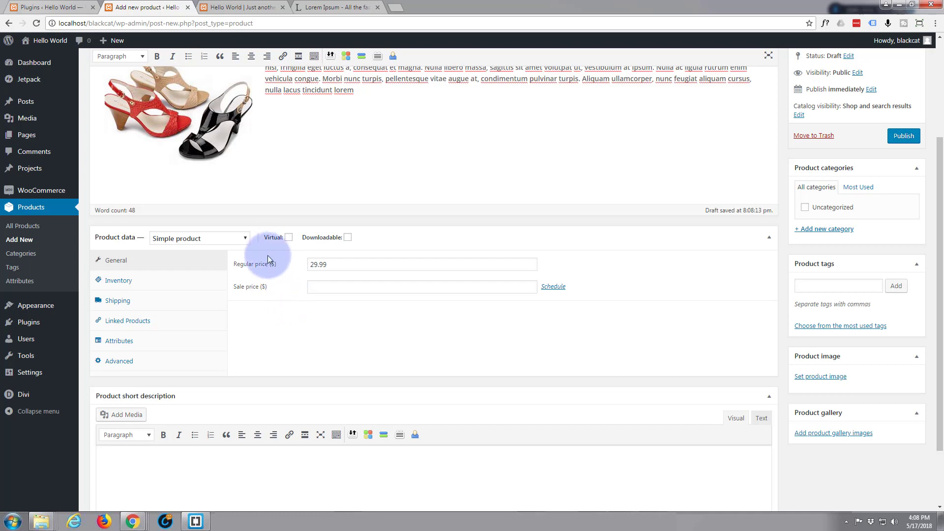
Try out the product's inventory options for stock management, stock status and selling individually
left_click(123, 286)
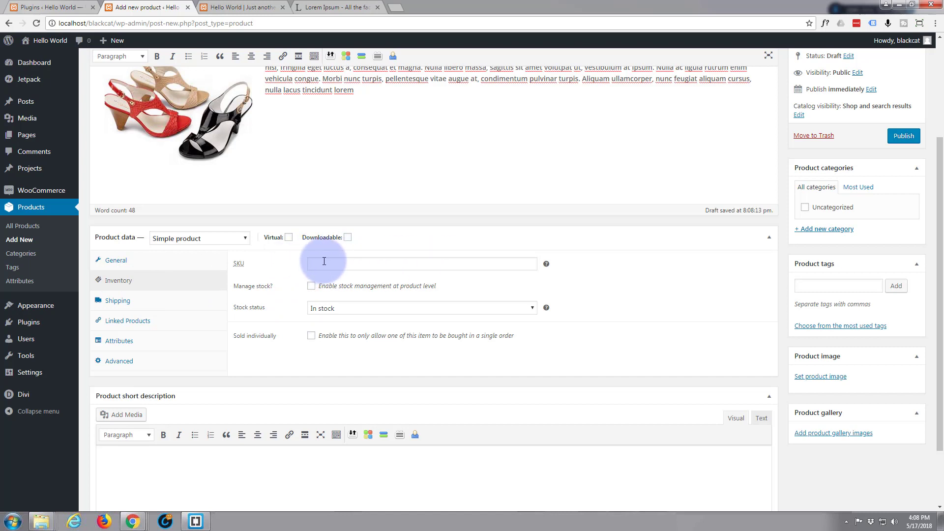
left_click(312, 287)
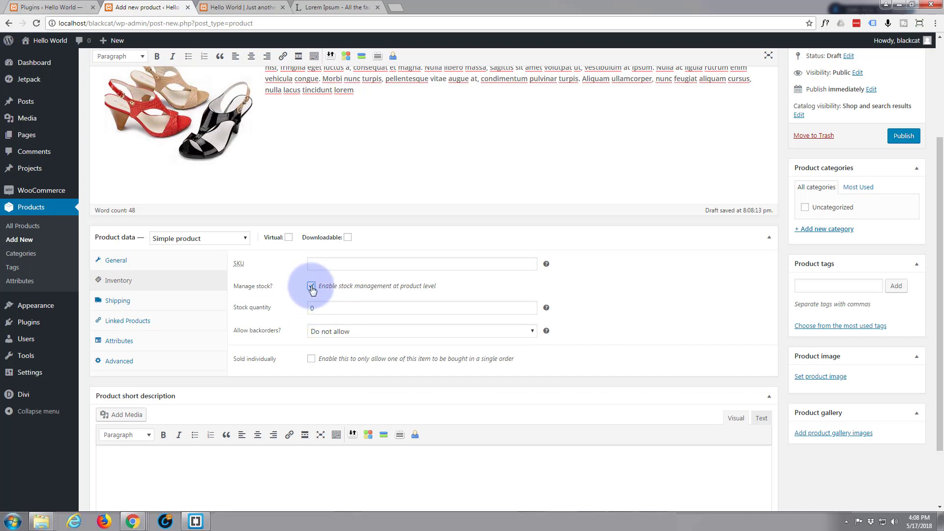
left_click(311, 287)
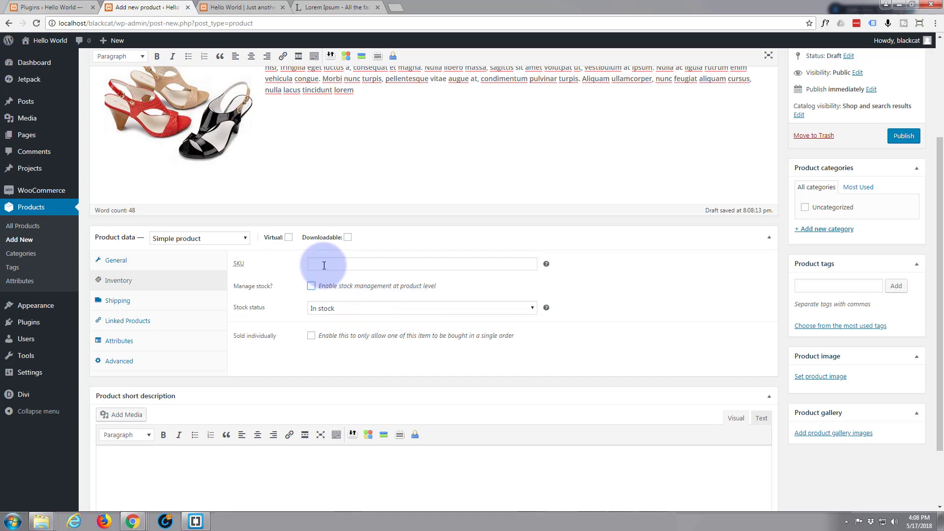
left_click(532, 308)
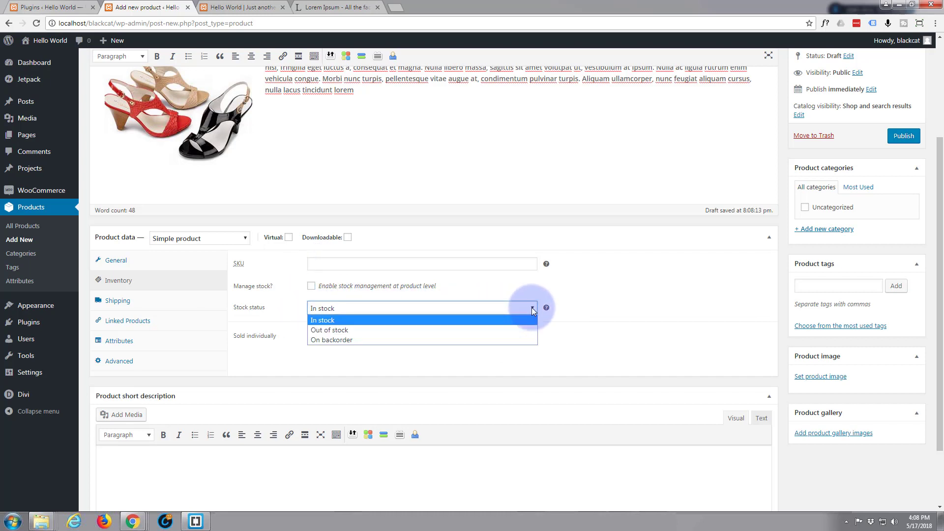
left_click(303, 312)
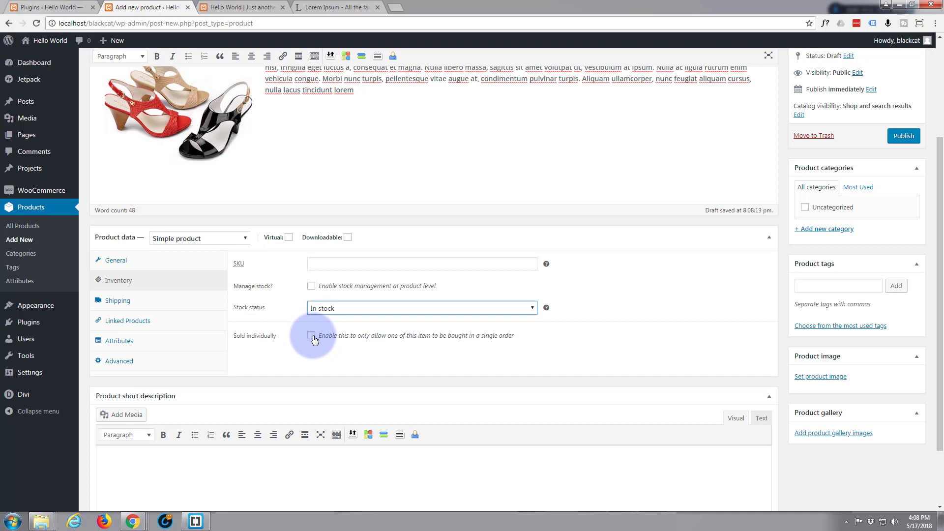
left_click(311, 336)
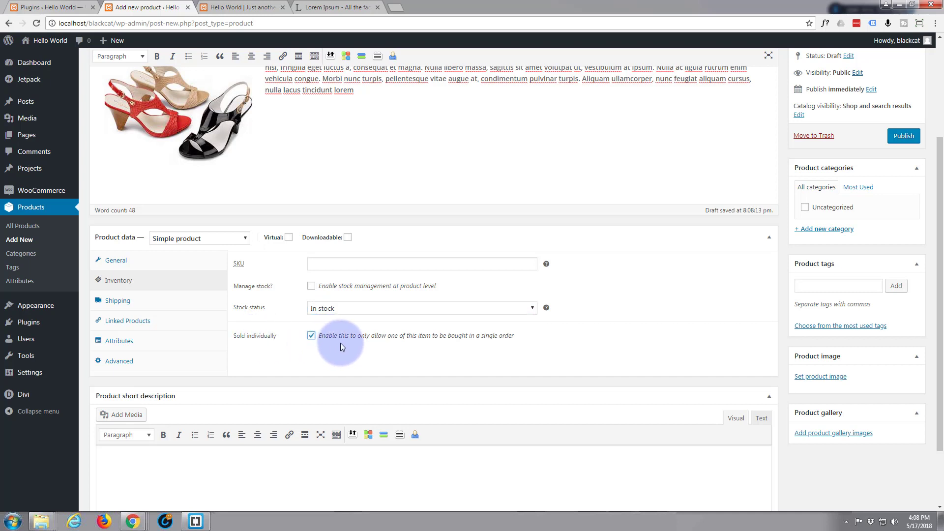
left_click(311, 336)
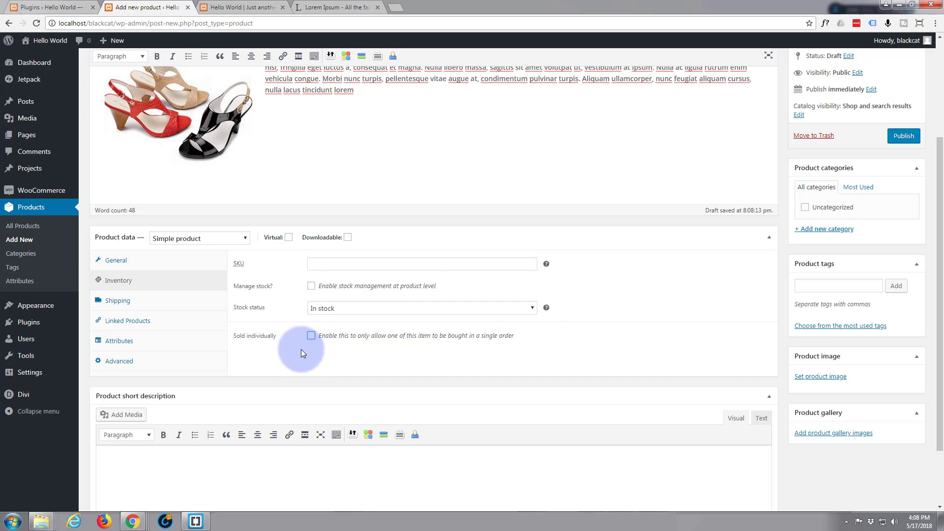
Add a capital "A" at the start of the description's placeholder paragraph so that it begins with "Anisi"
scroll(302, 353, "down", 2)
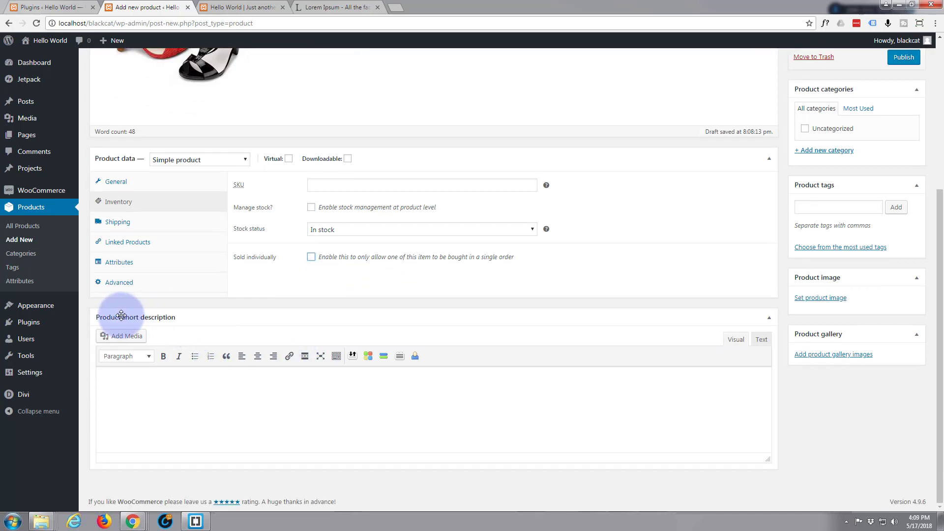
scroll(197, 345, "up", 3)
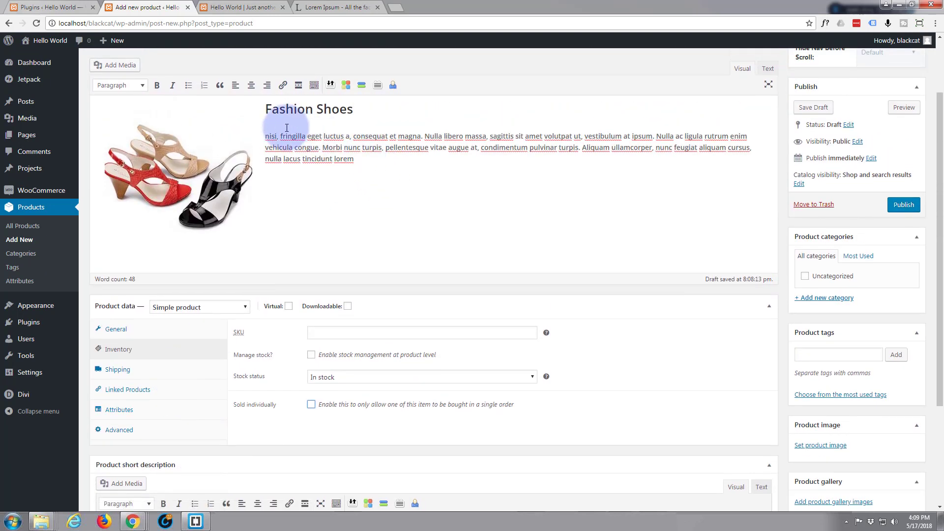
left_click(263, 136)
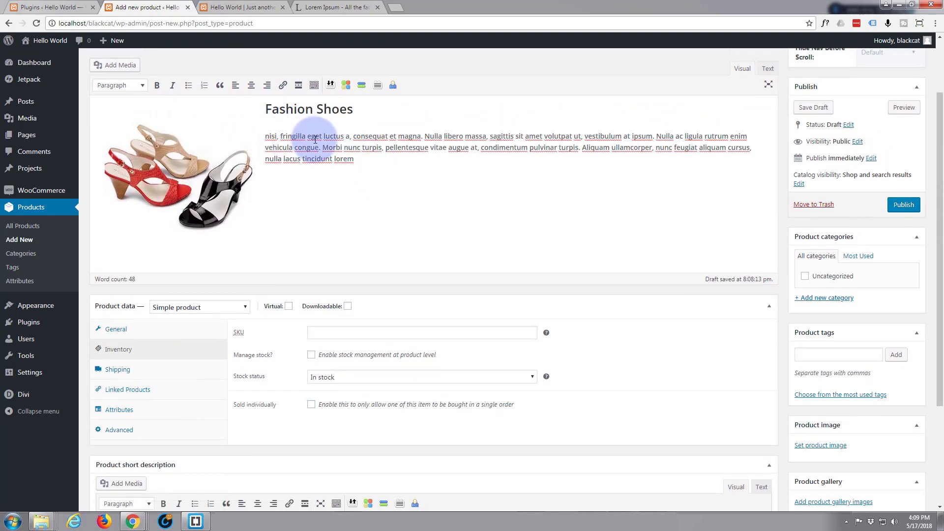
type("A")
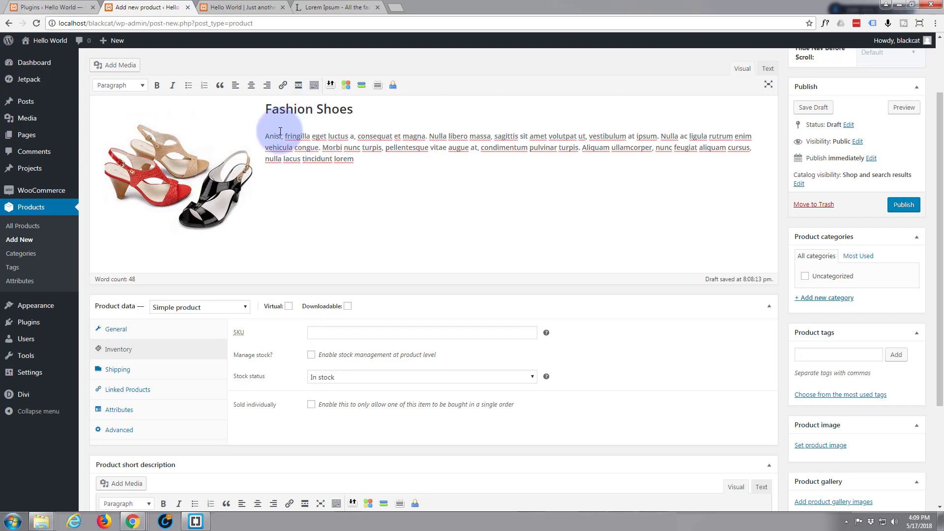
Copy the description text from "Anisi, fringilla" to "vestibulum at ipsum" into the product short description
left_click_drag(265, 136, 658, 136)
key("ctrl+c")
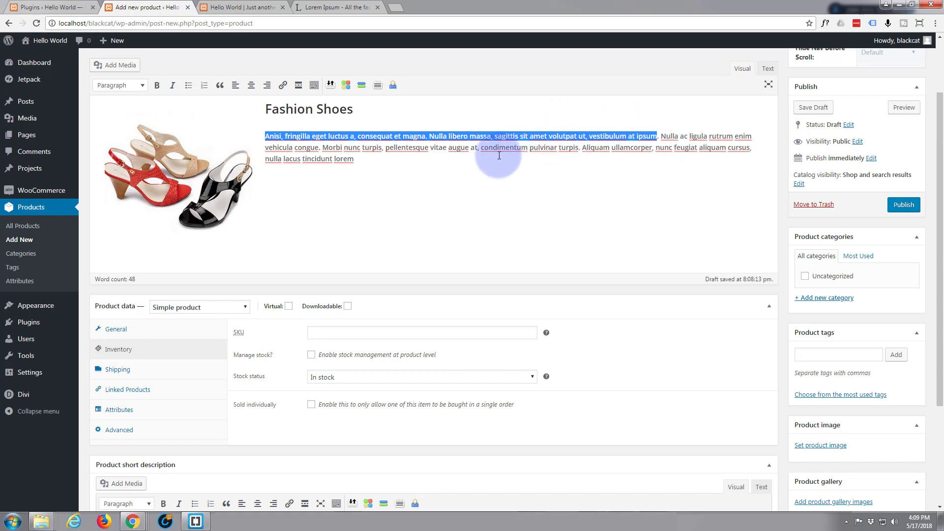
scroll(336, 259, "down", 3)
scroll(337, 259, "down", 3)
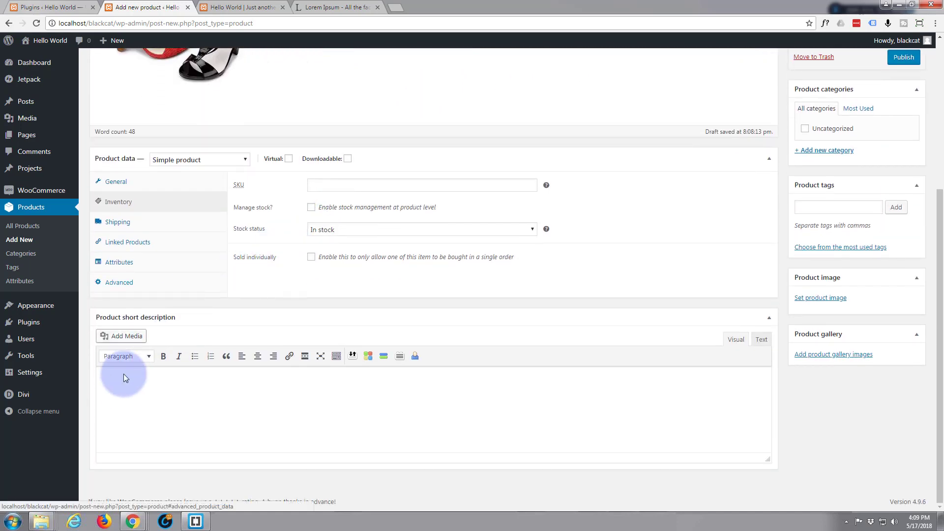
left_click(116, 388)
key("ctrl+v")
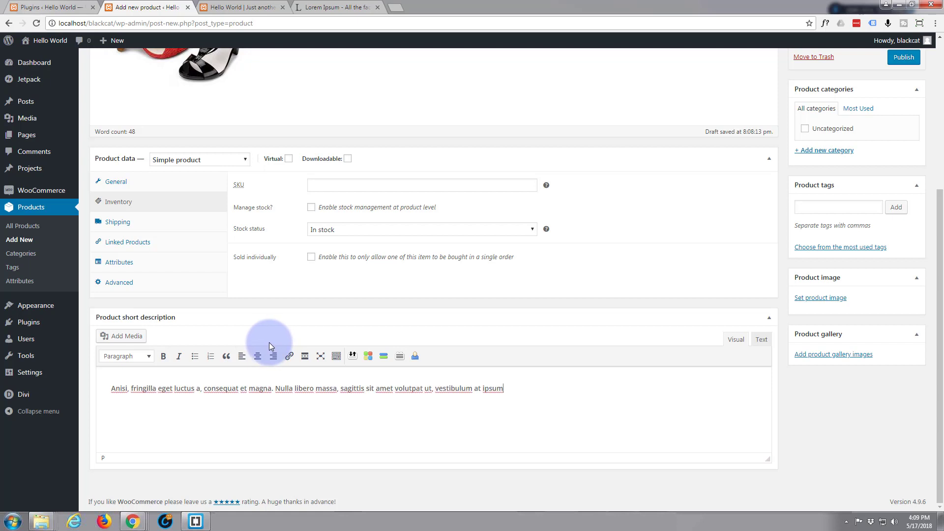
scroll(569, 366, "up", 1)
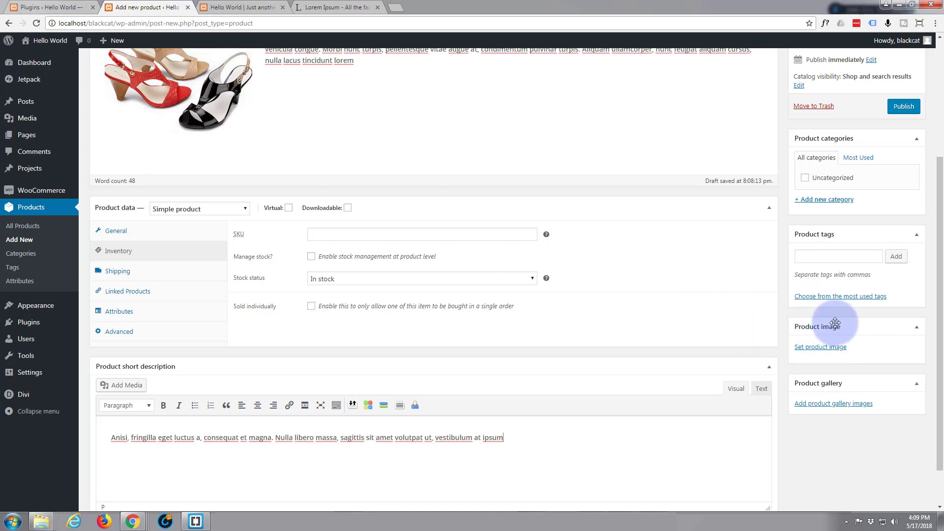
Set the existing image shoe-1.jpg from the media library as the product image
left_click(820, 348)
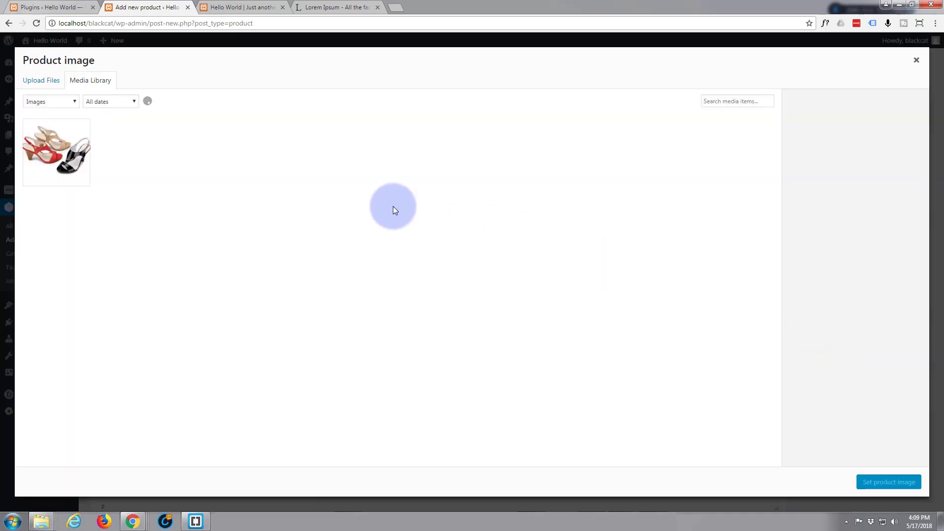
left_click(58, 149)
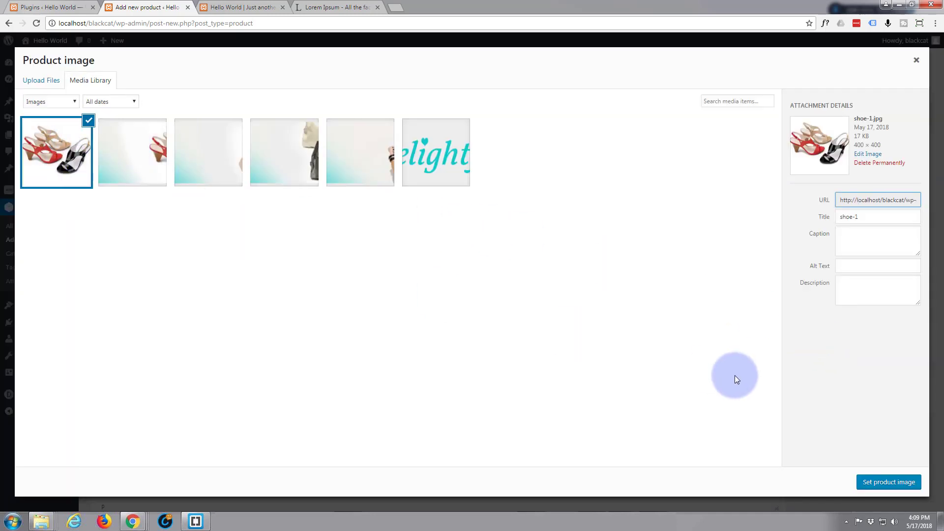
left_click(885, 482)
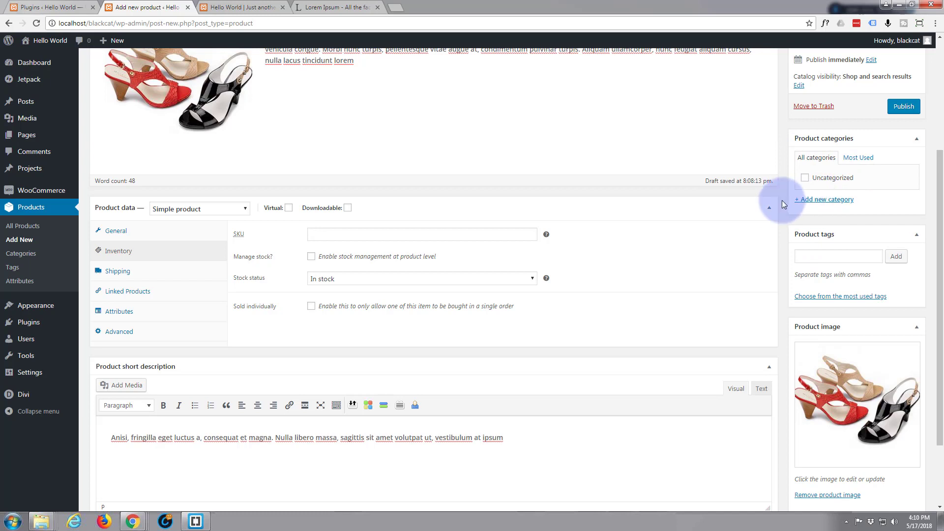
Start a new product category named "Shoes" and look at the parent category choices without adding it
left_click(818, 202)
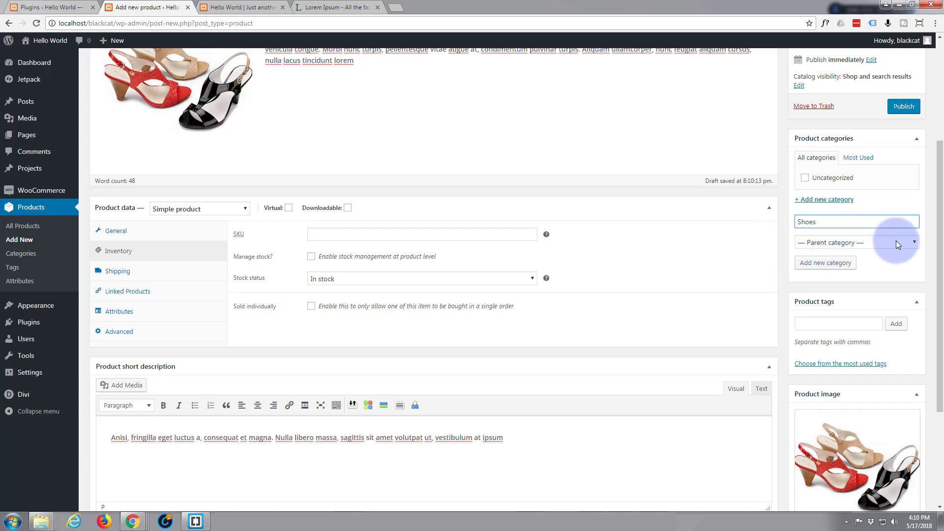
left_click(913, 243)
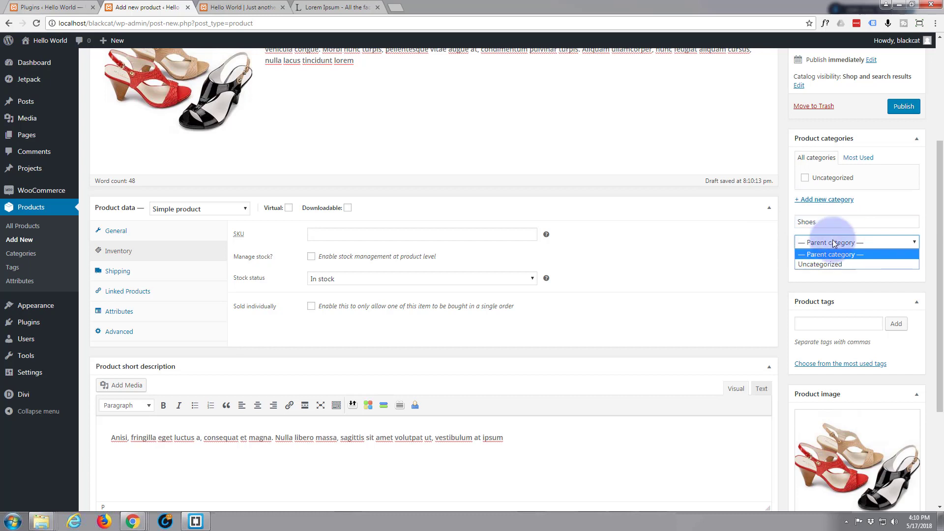
left_click(807, 222)
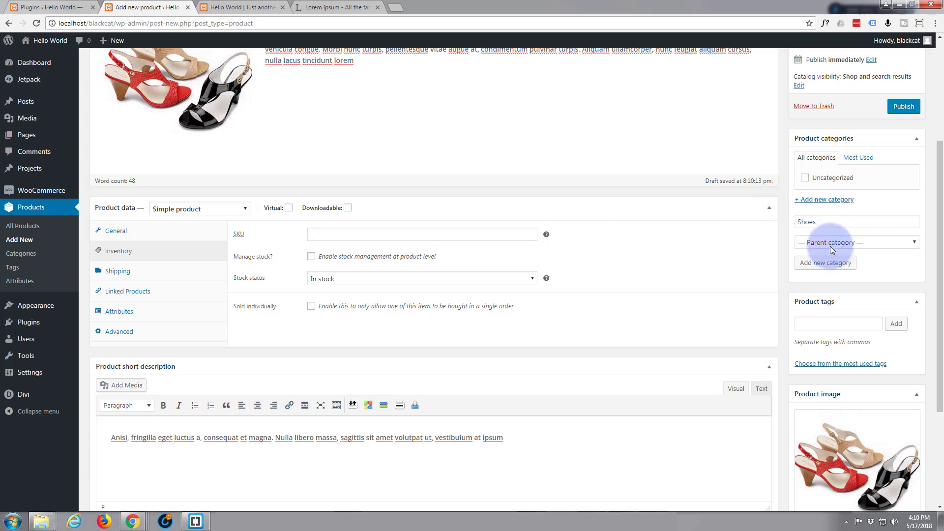
Look over the Fashion Shoes product's settings and publish the product
scroll(714, 231, "down", 3)
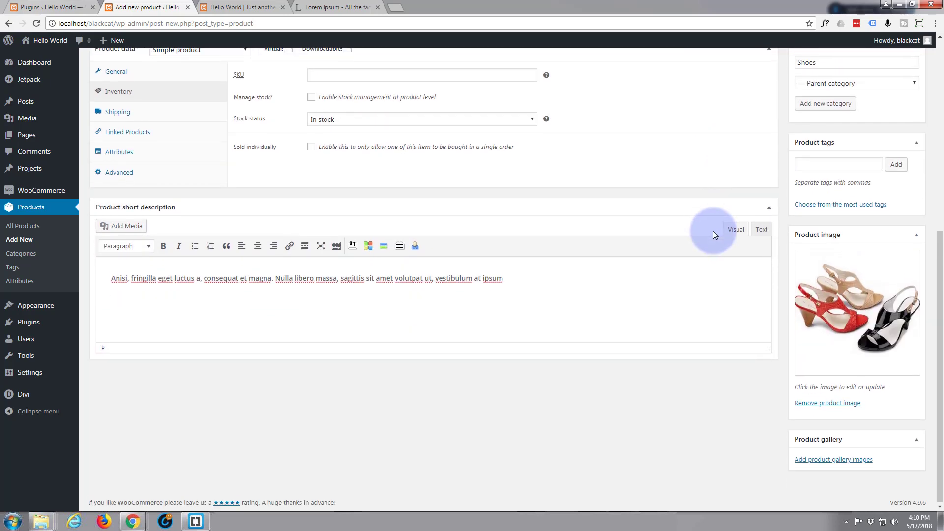
scroll(713, 231, "up", 2)
scroll(713, 231, "up", 5)
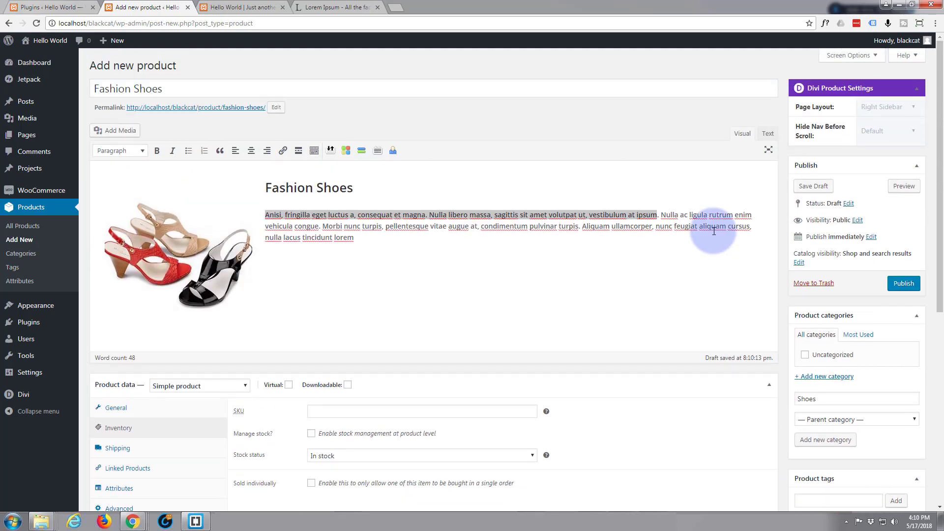
scroll(714, 231, "down", 1)
scroll(713, 231, "up", 1)
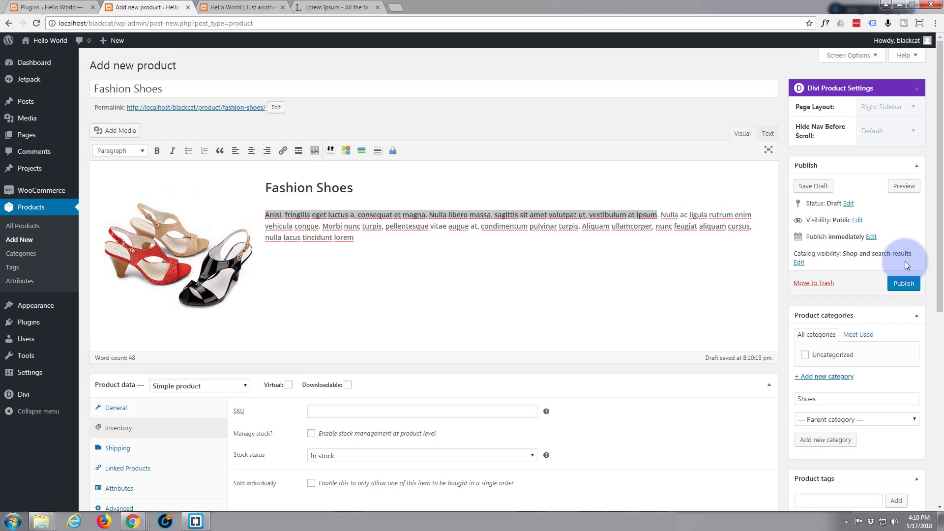
left_click(902, 290)
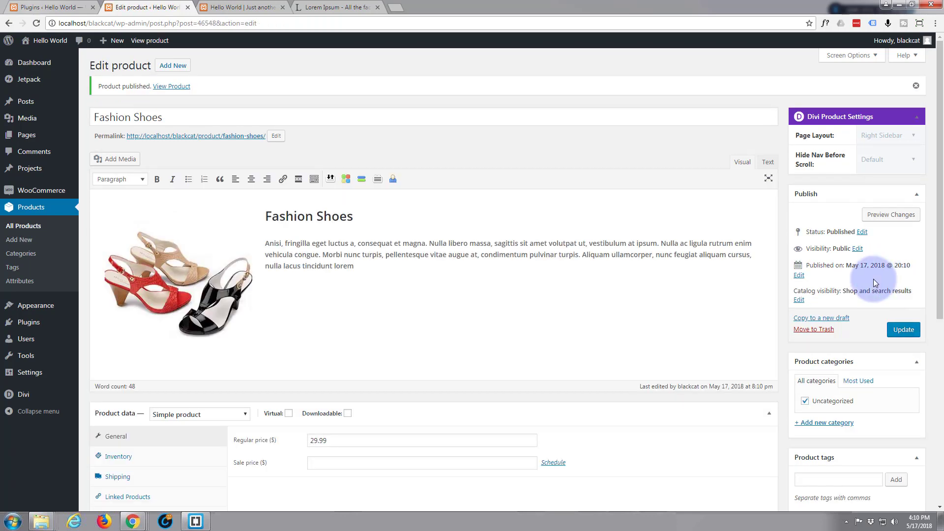
Preview the published Fashion Shoes page, try the quantity selector and return it to 1, and examine the short and full descriptions
left_click(884, 217)
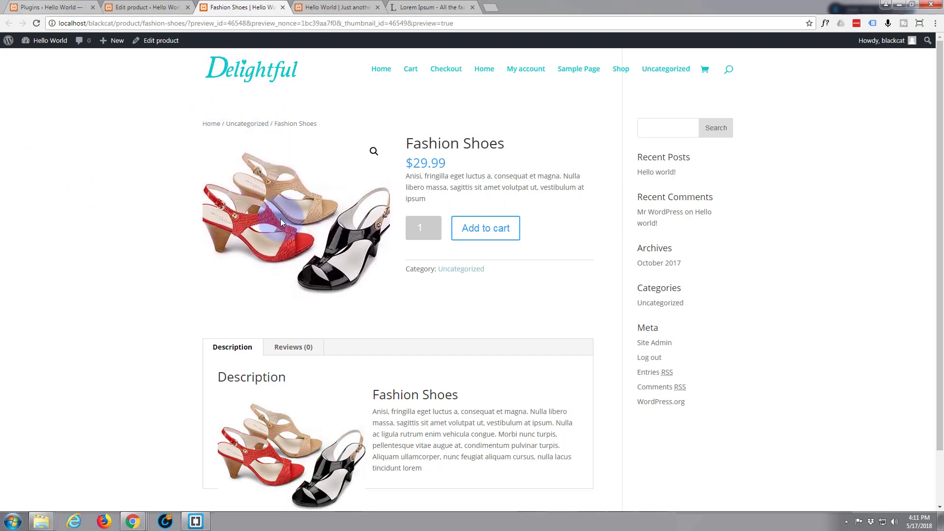
left_click(436, 226)
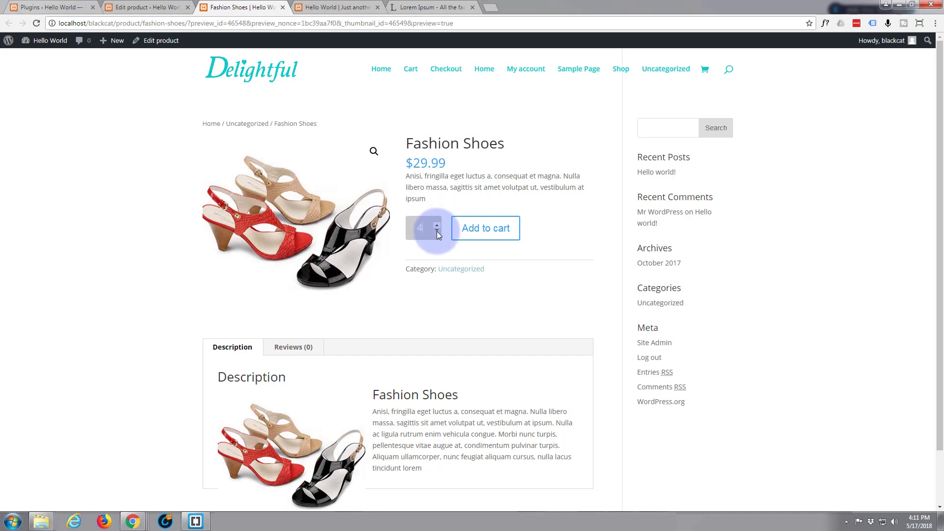
left_click(437, 231)
left_click(436, 231)
left_click(436, 232)
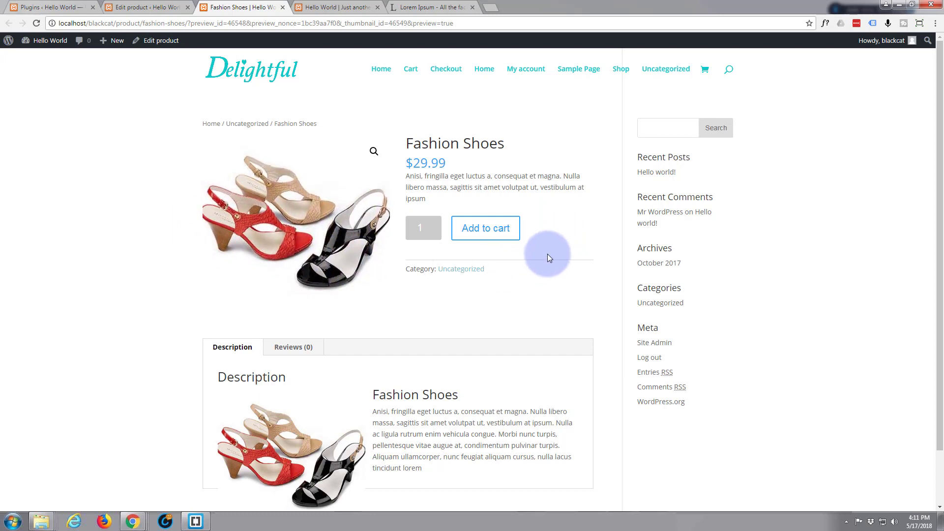
scroll(562, 238, "down", 1)
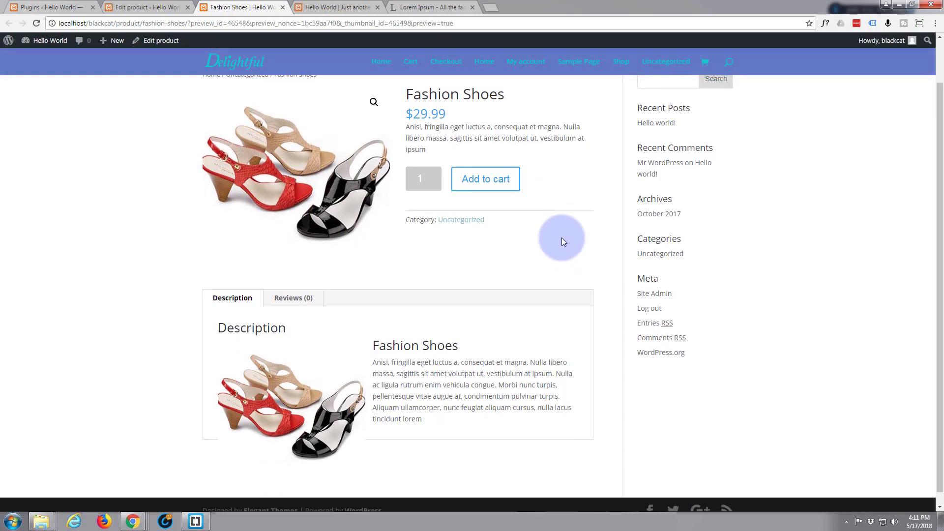
scroll(561, 238, "up", 1)
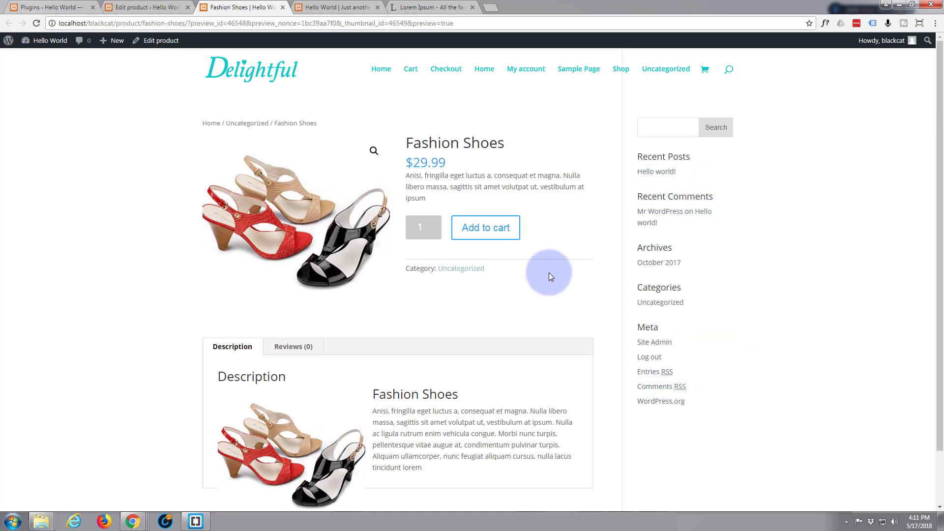
scroll(456, 299, "down", 2)
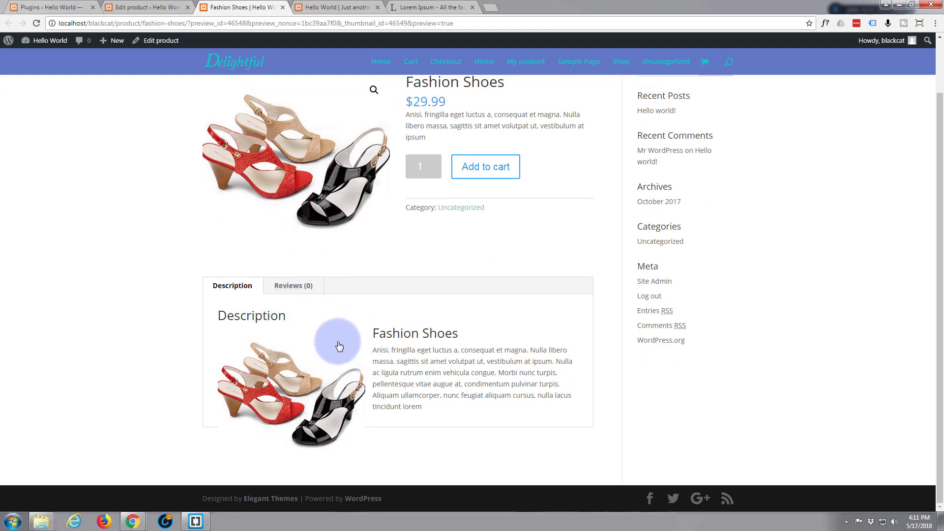
scroll(339, 346, "up", 1)
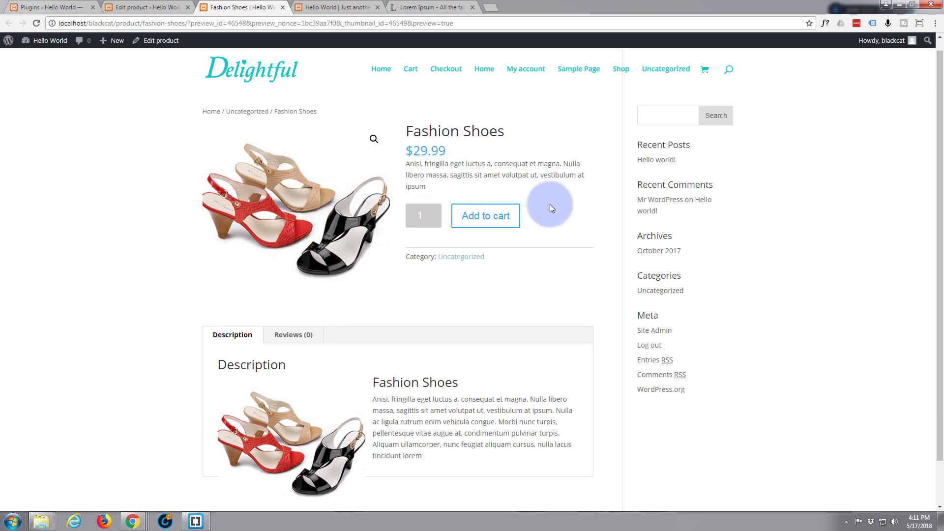
scroll(544, 206, "up", 1)
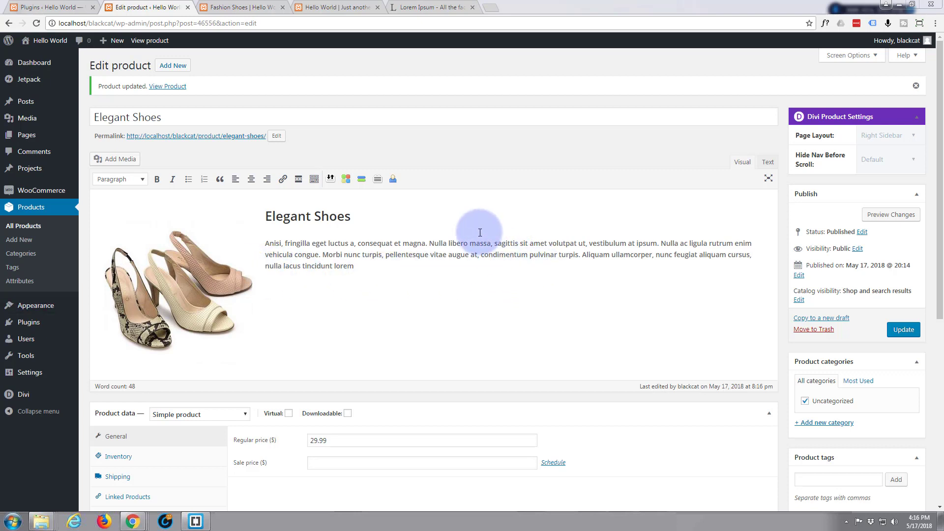
Duplicate the Fashion Shoes product from the product list and retitle the copy "Style Shoes"
left_click(30, 211)
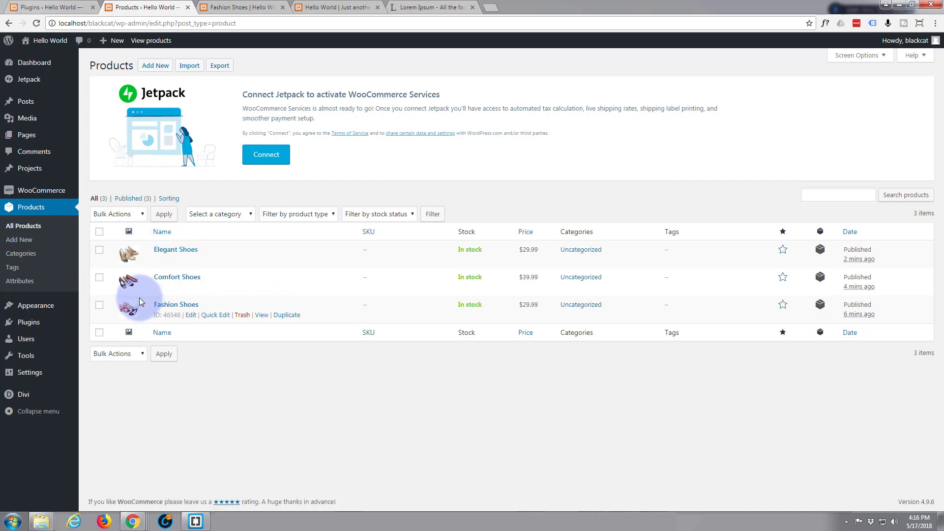
left_click(289, 316)
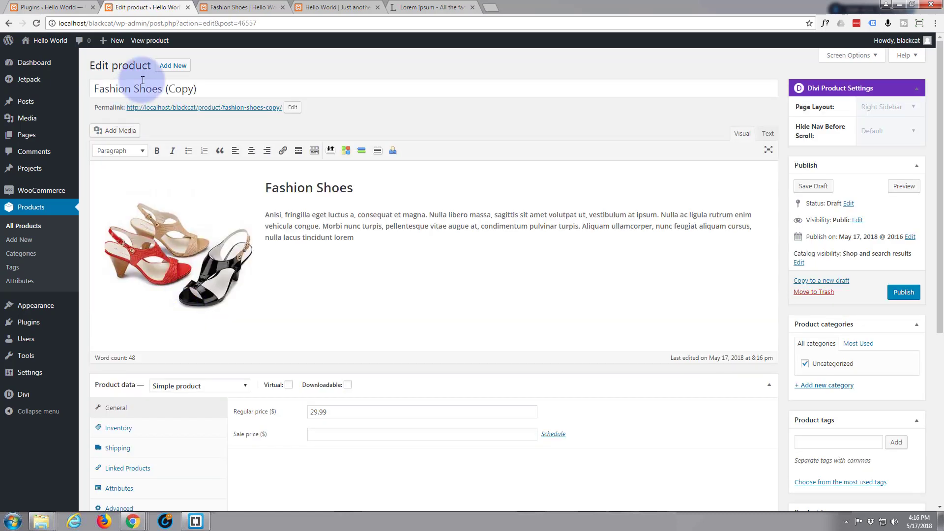
left_click_drag(130, 89, 84, 90)
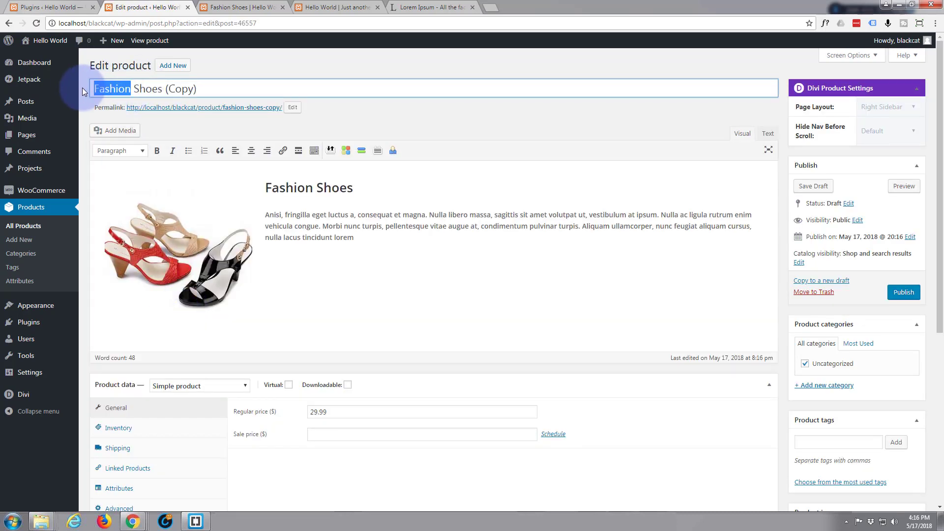
type("Style")
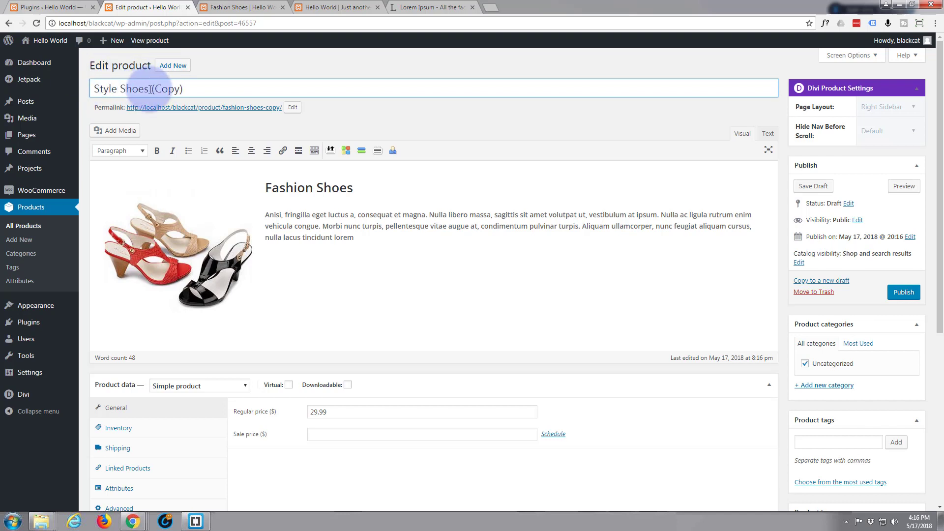
left_click_drag(149, 89, 195, 91)
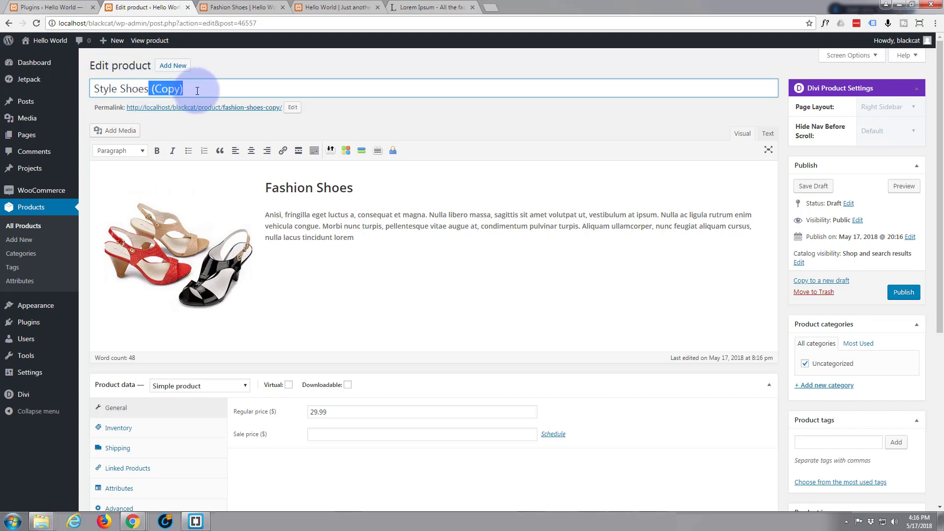
key("BackSpace")
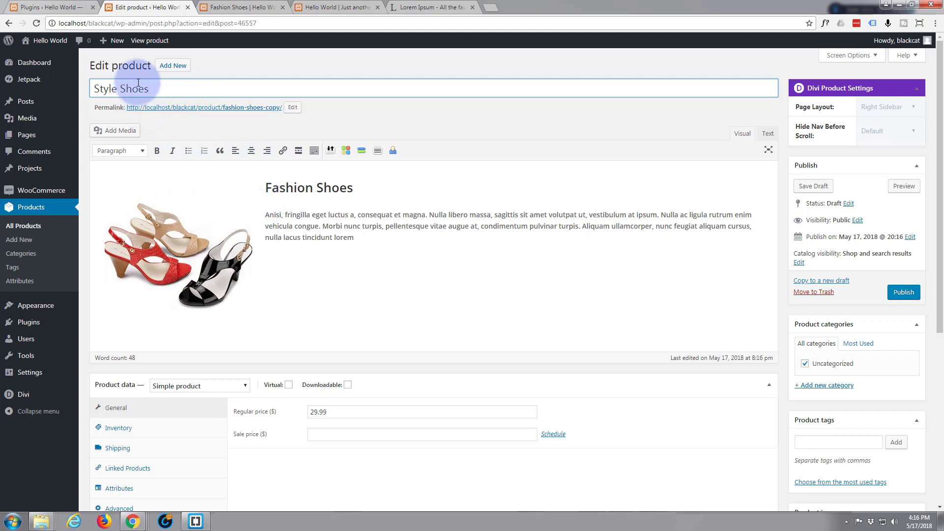
Replace the heading in the product description with the copied product title "Style Shoes"
left_click_drag(153, 89, 87, 91)
key("ctrl+c")
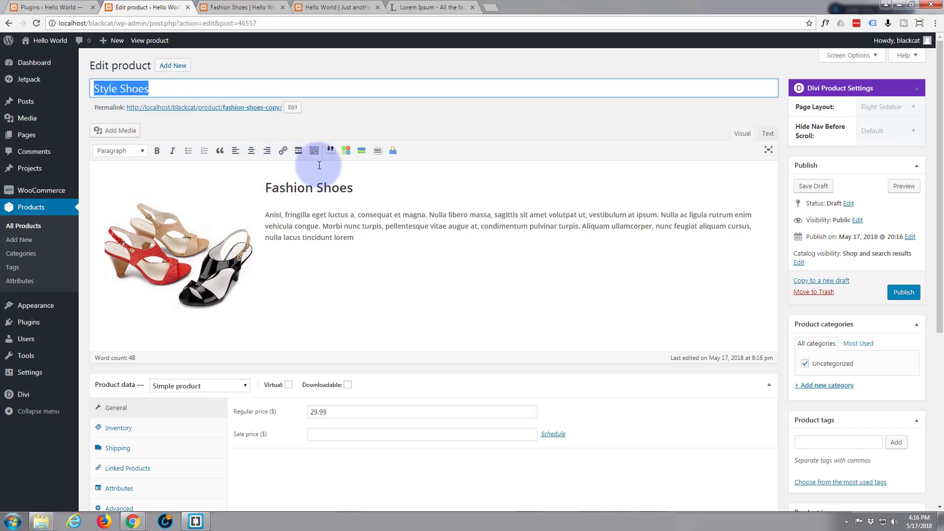
left_click_drag(352, 188, 259, 186)
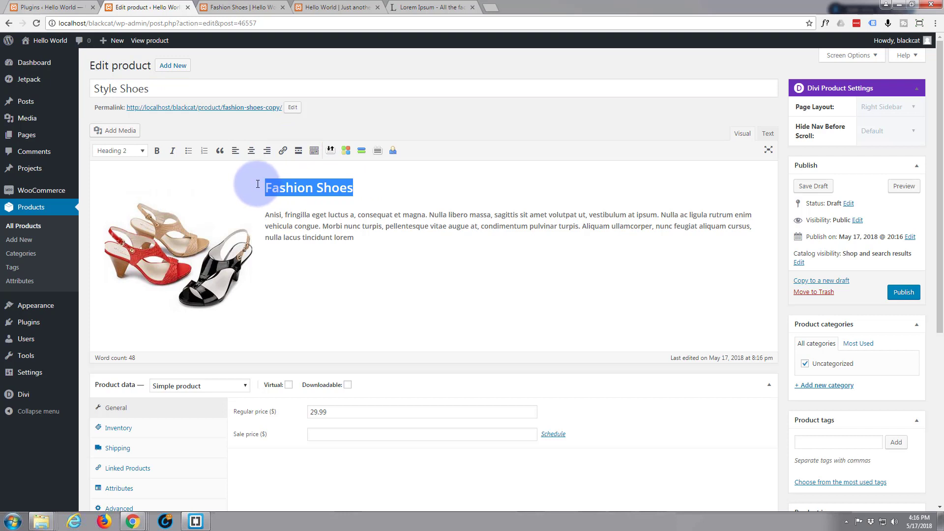
key("ctrl+v")
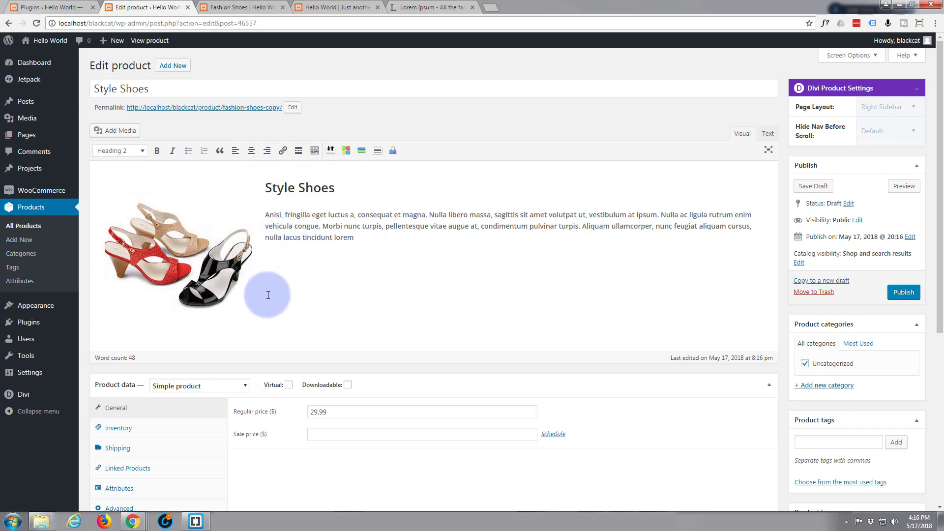
Replace the picture in the product description with shoe-4.jpg from the media library and align it left
left_click(208, 268)
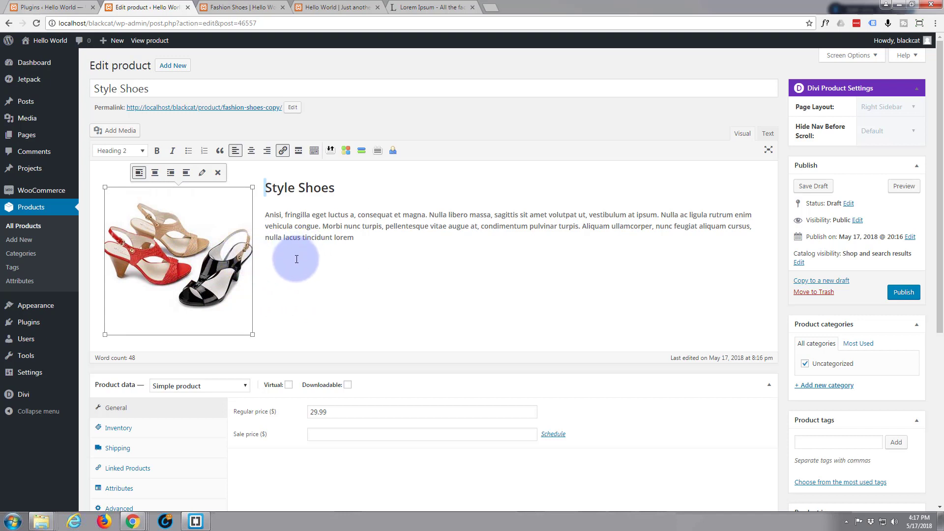
key("Delete")
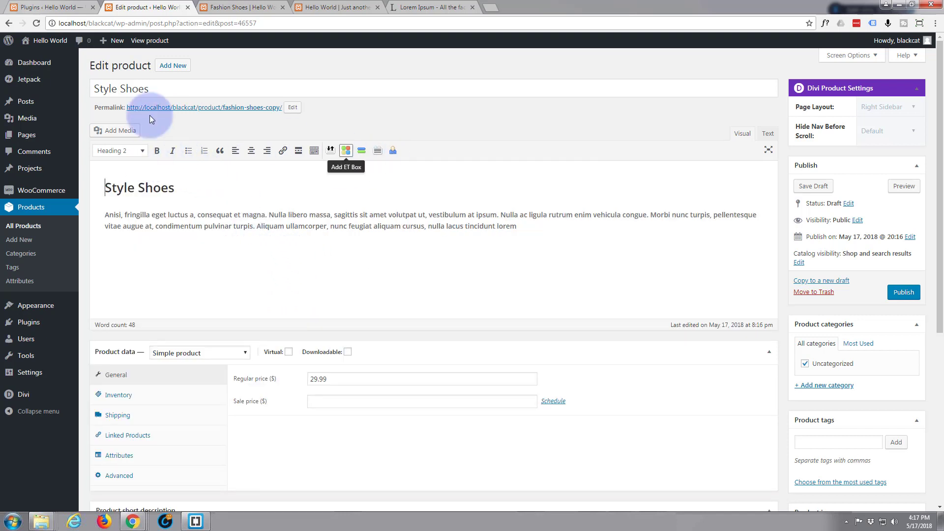
left_click(120, 131)
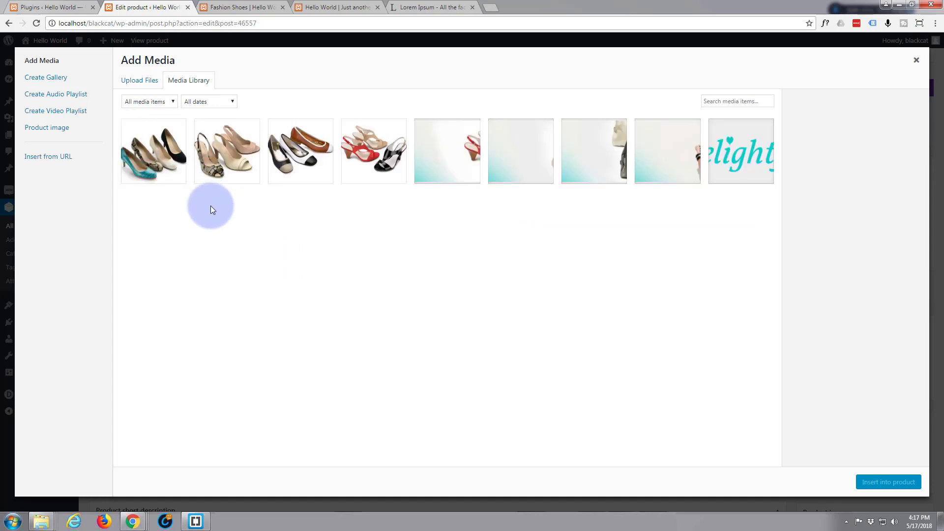
left_click(150, 156)
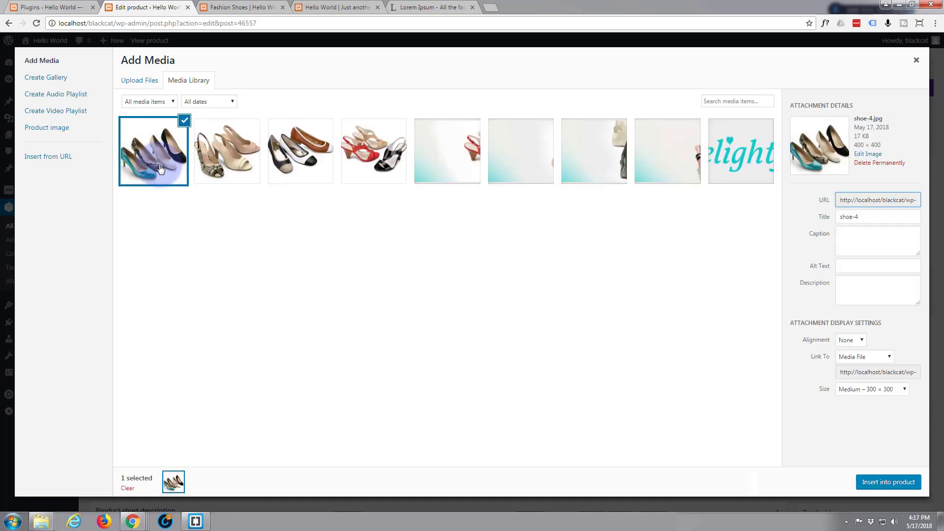
left_click(874, 483)
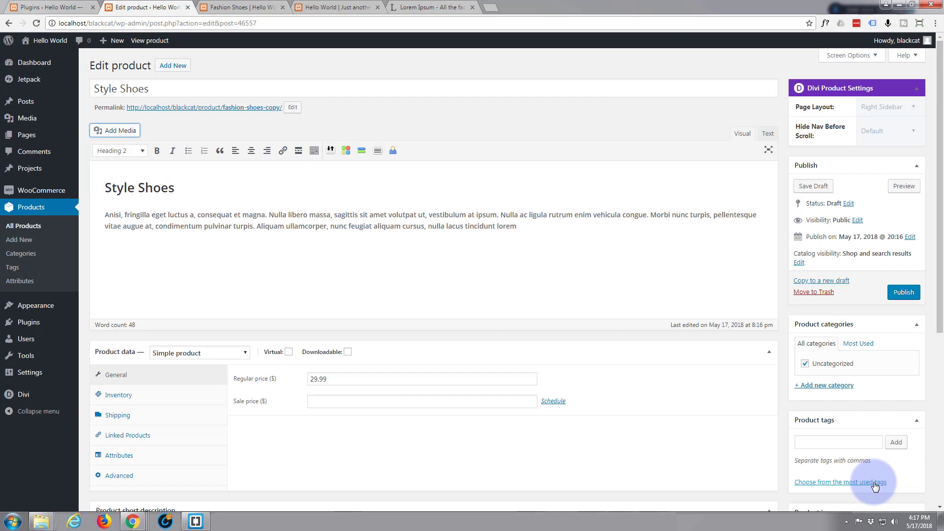
left_click(179, 256)
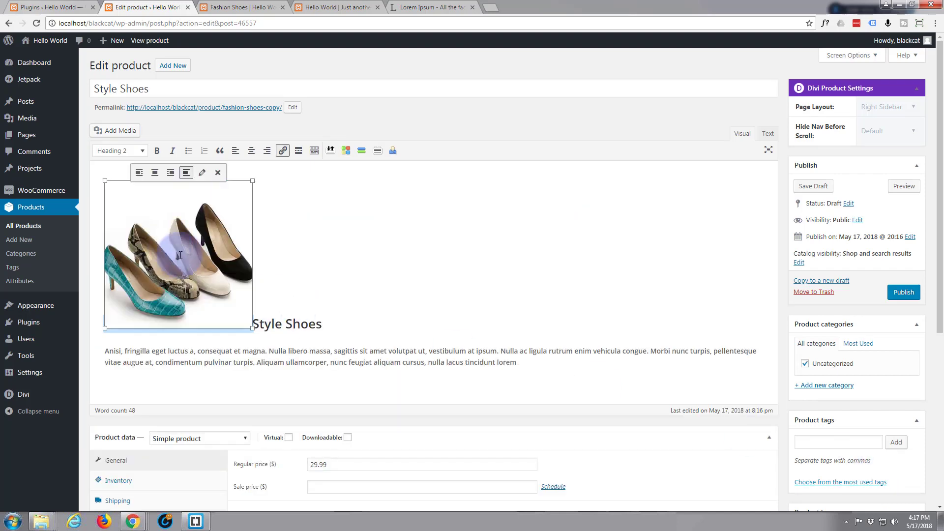
left_click(139, 172)
scroll(683, 364, "down", 1)
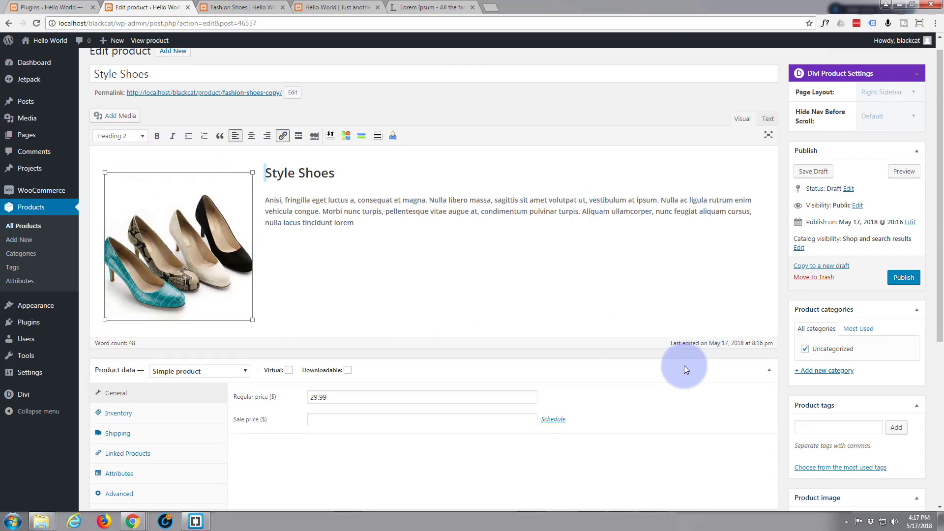
scroll(685, 368, "down", 5)
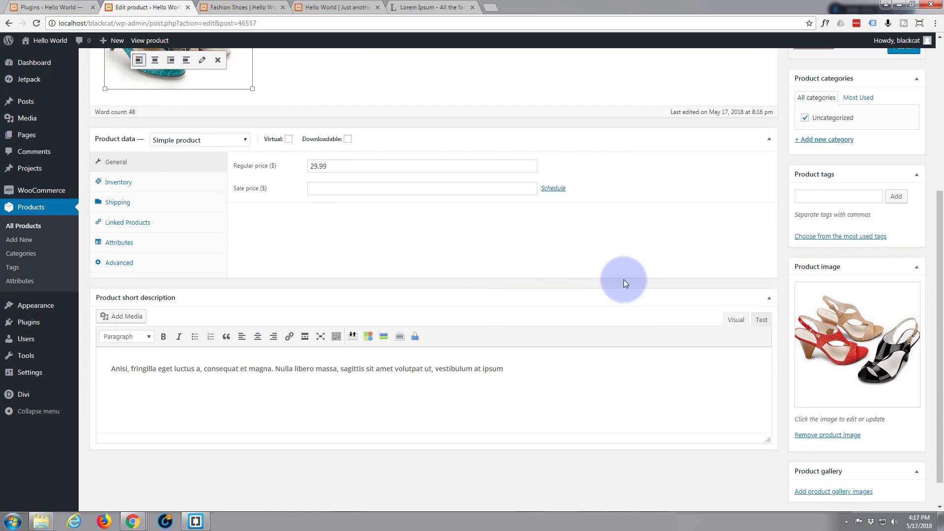
Replace the Style Shoes product image with shoe-4.jpg from the media library
left_click(834, 339)
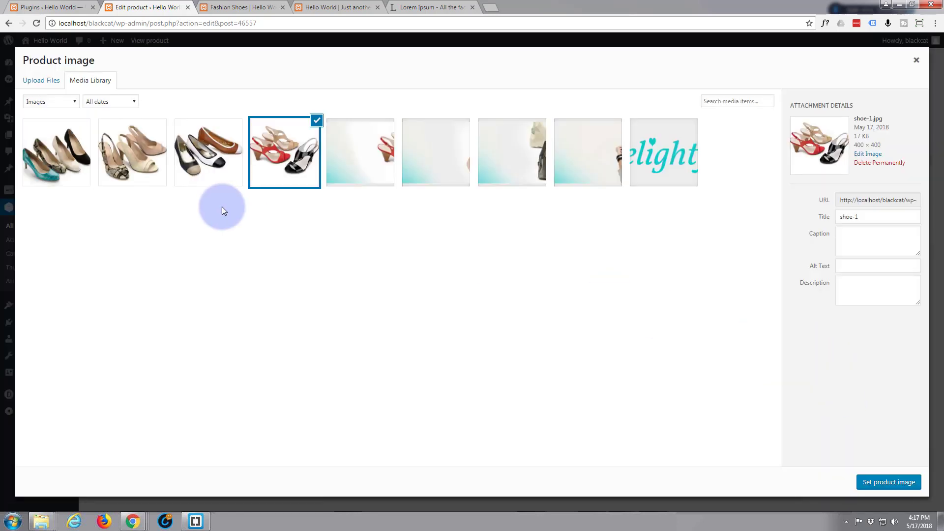
left_click(59, 158)
left_click(890, 483)
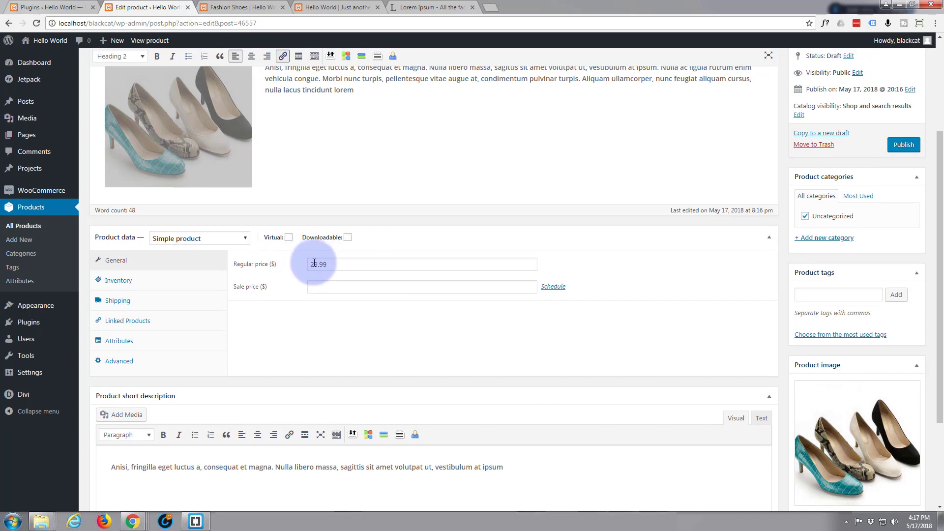
Set the regular price to 49.99 and the sale price to 34.99, and publish the Style Shoes product
left_click_drag(313, 263, 306, 267)
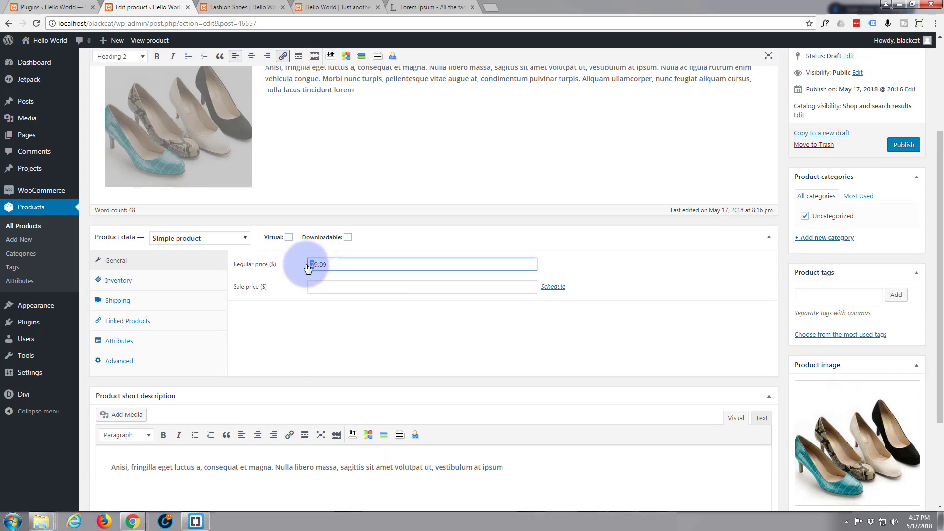
type("4")
left_click(322, 287)
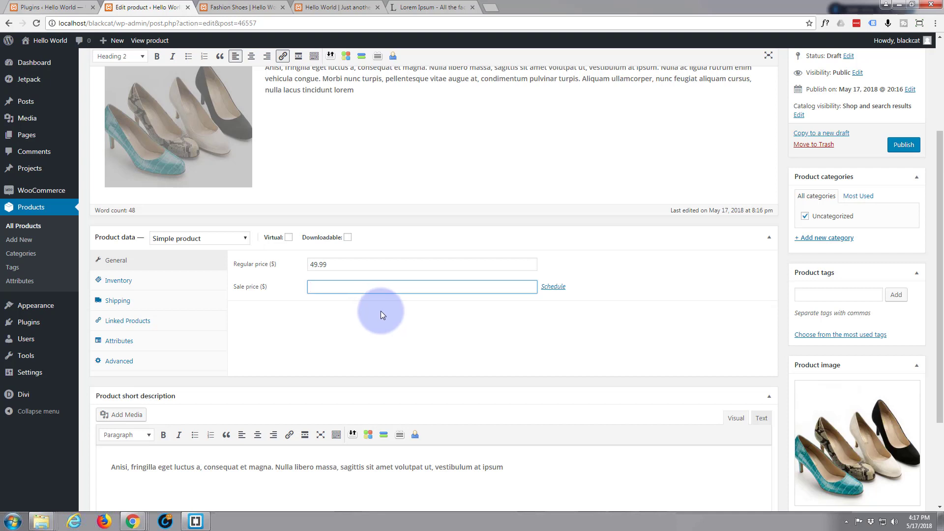
type("34.")
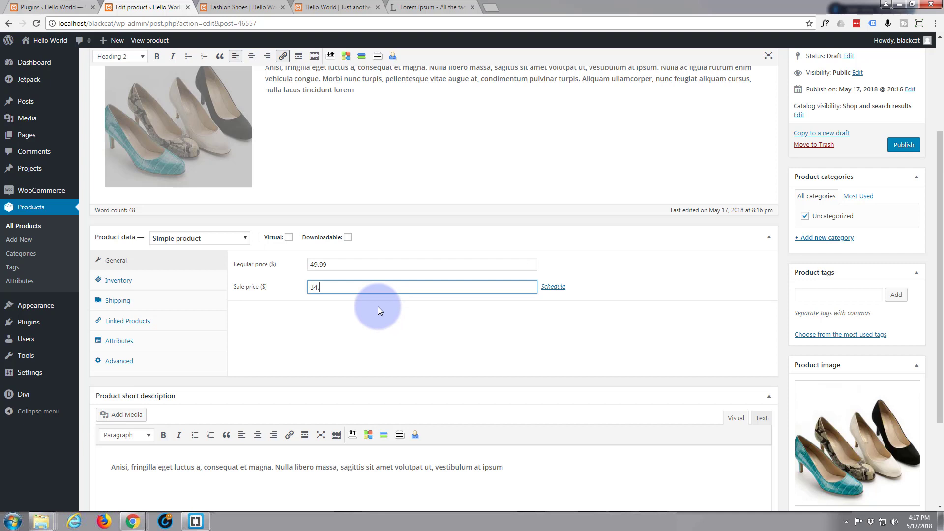
type("99")
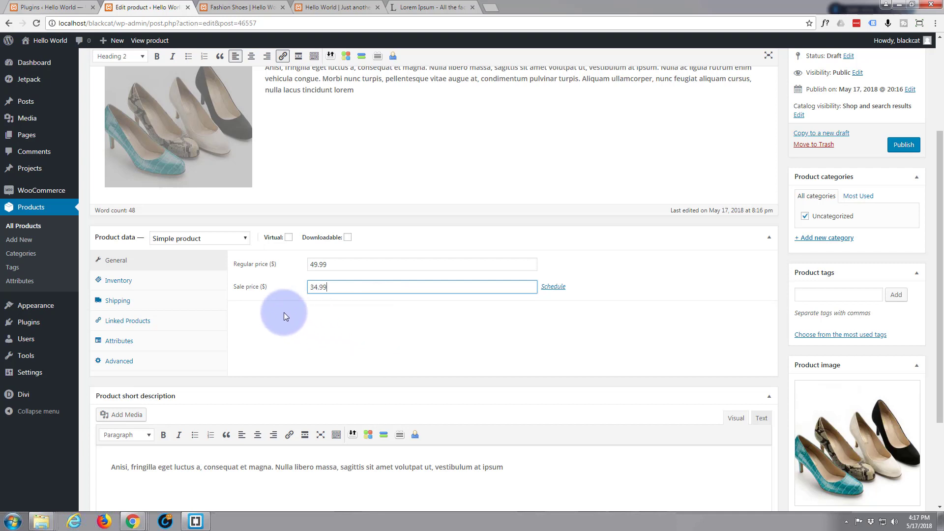
left_click(904, 145)
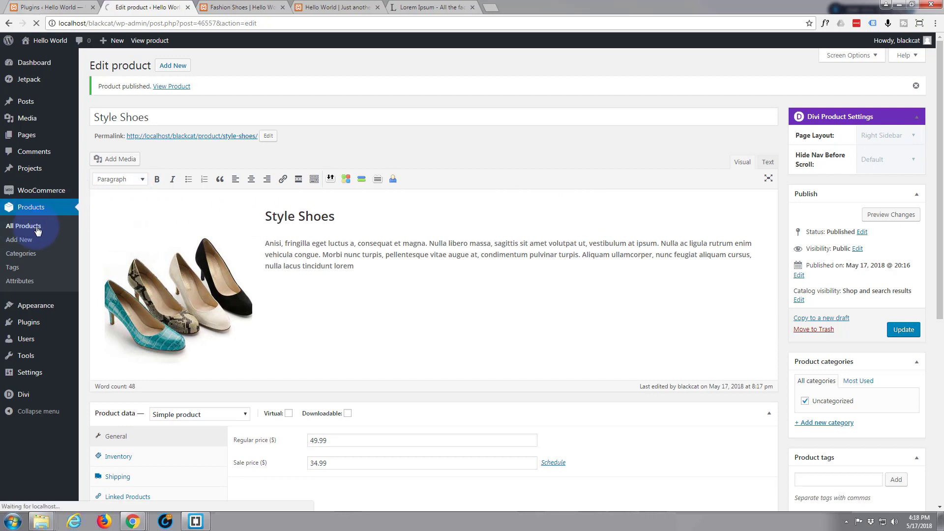
Try to set the Fashion Shoes price to 24.99 with Quick Edit in the product list
left_click(34, 210)
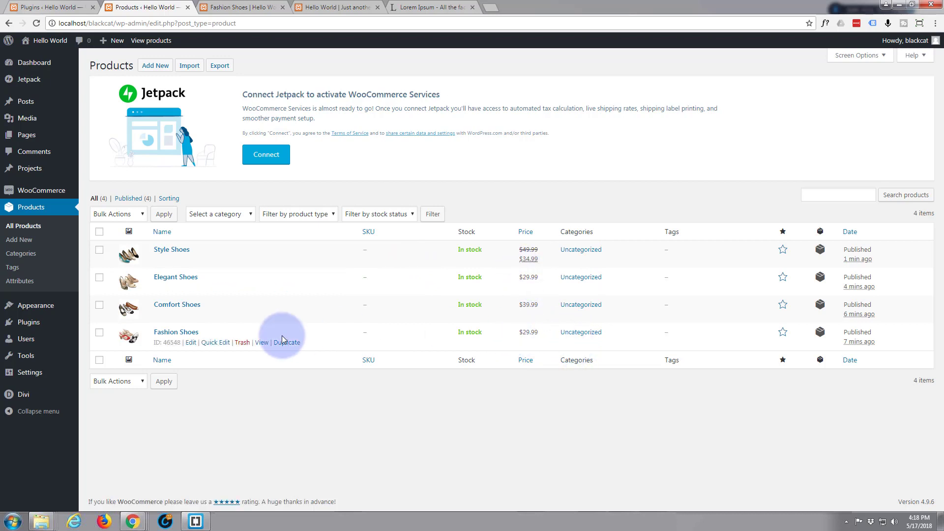
left_click(213, 342)
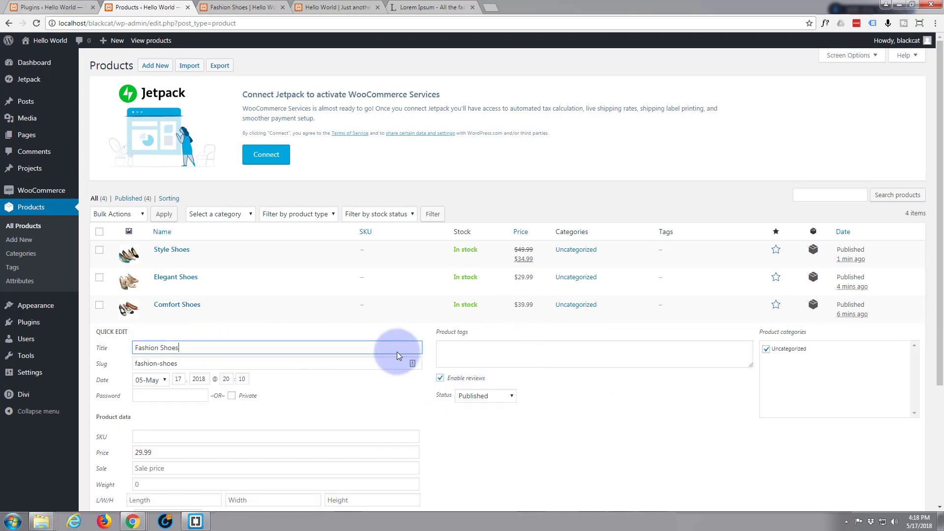
left_click(139, 452)
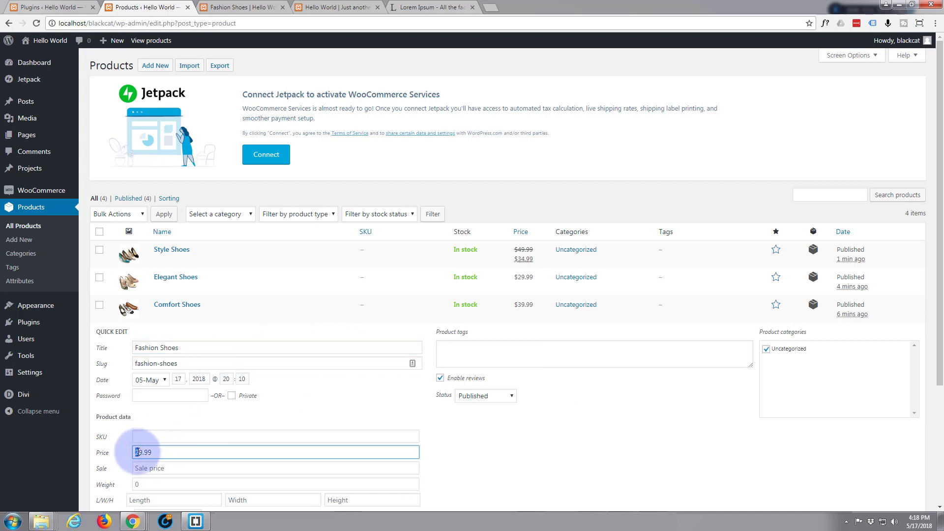
left_click(139, 454)
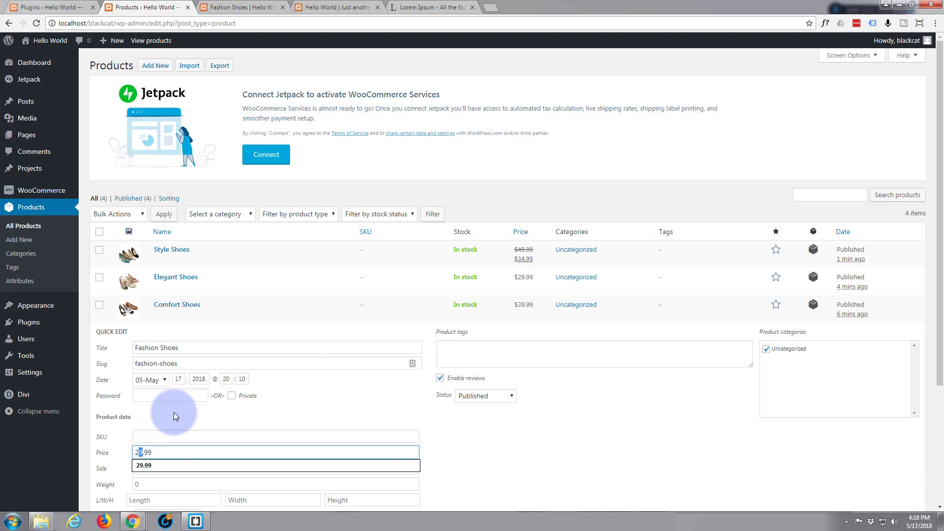
type("4")
scroll(480, 442, "down", 1)
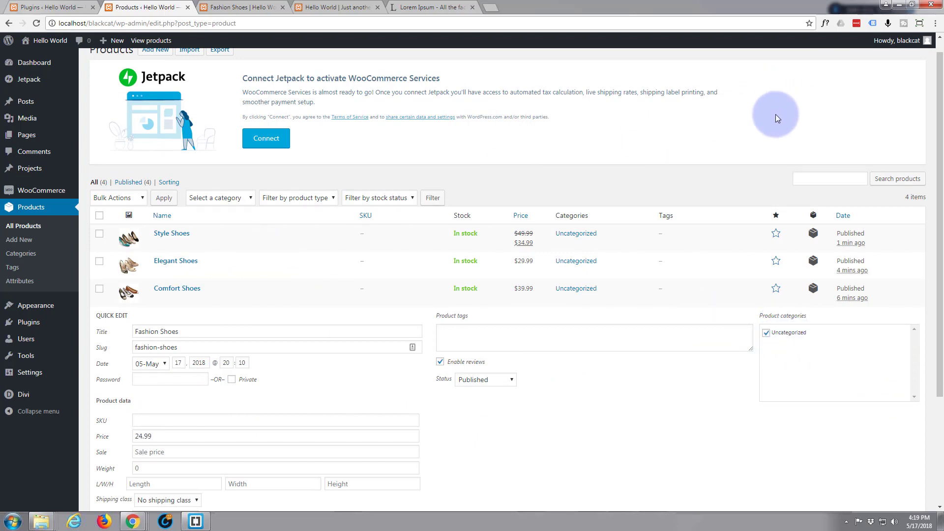
scroll(770, 122, "up", 1)
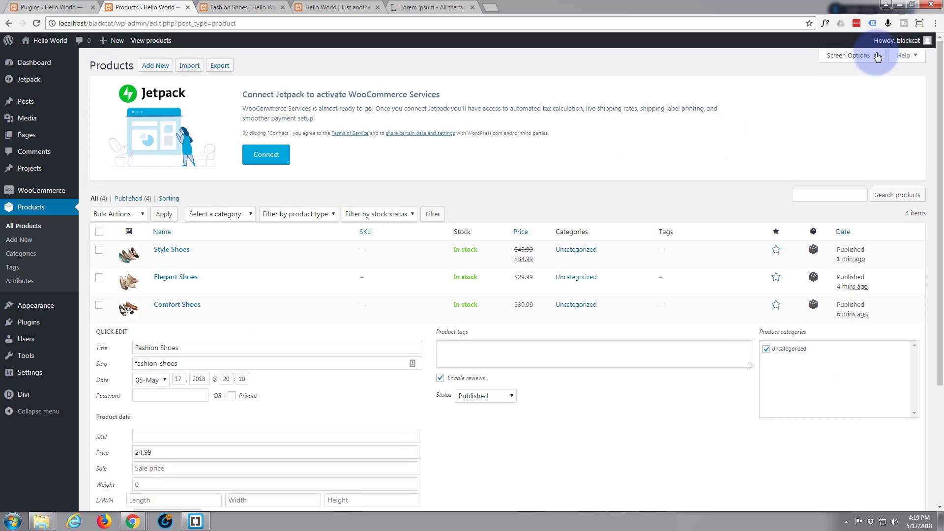
Examine the column and pagination display options available for the product list
left_click(878, 57)
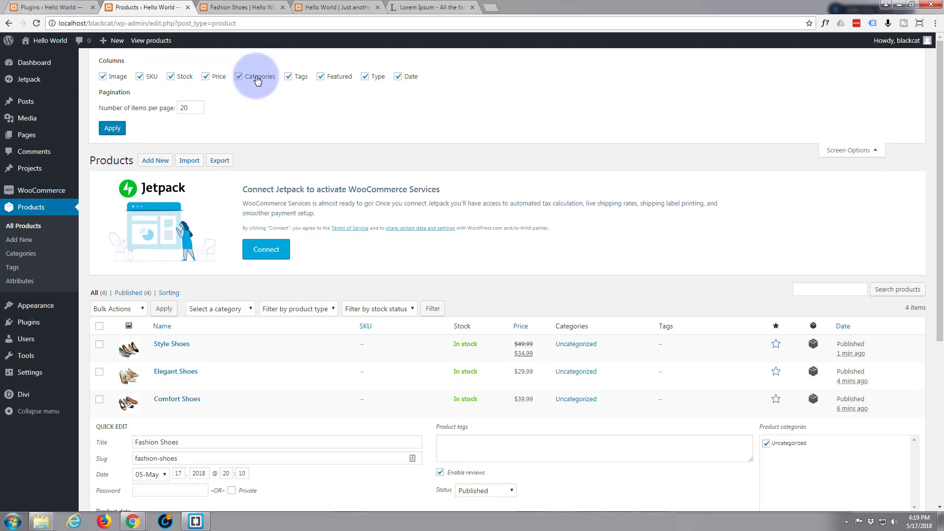
left_click(873, 145)
mouse_move(148, 256)
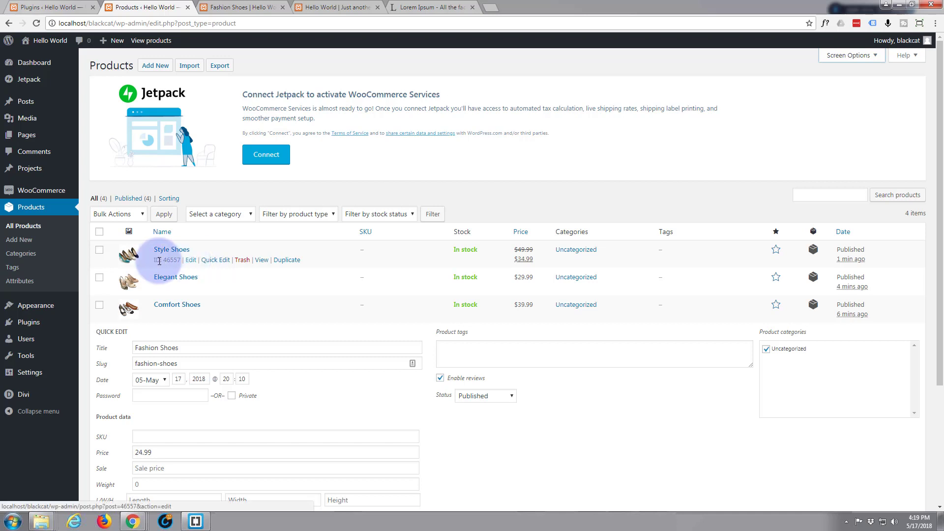
Add a product category named "Shoes" with the slug "shoes"
left_click(20, 253)
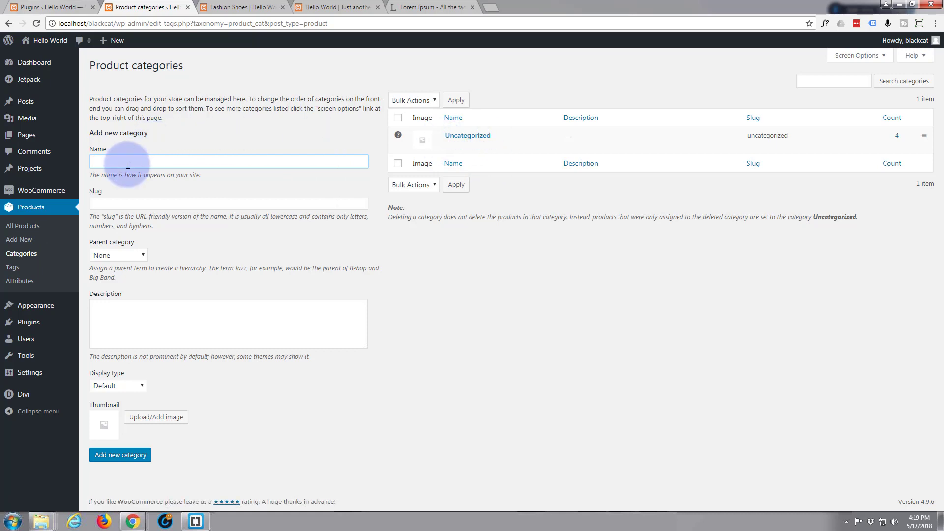
type("Shoes")
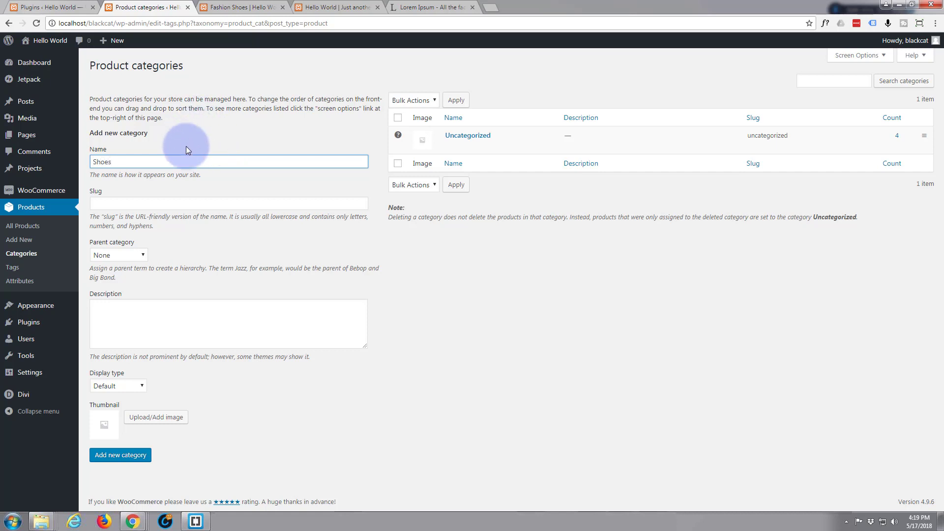
left_click(152, 206)
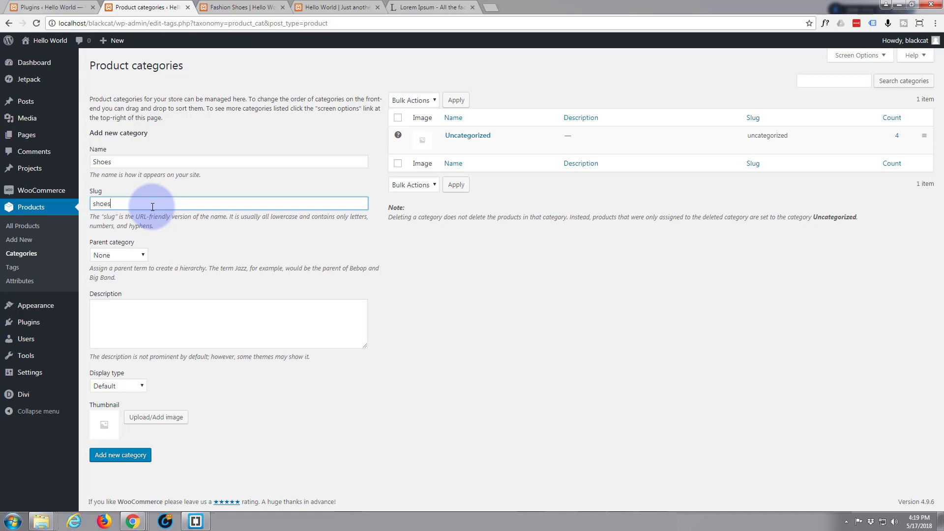
left_click(199, 227)
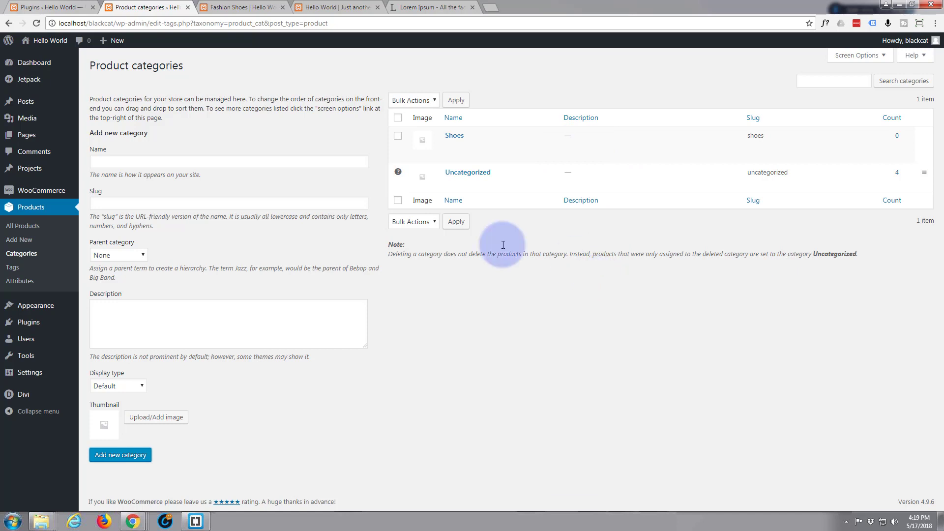
Move the Style Shoes product from Uncategorized to the Shoes category with Quick Edit and save it
left_click(28, 210)
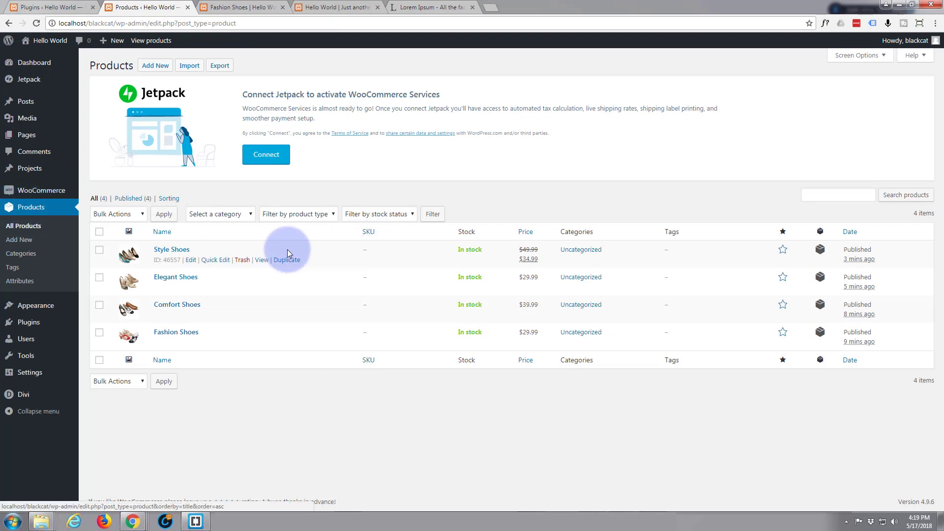
left_click(215, 261)
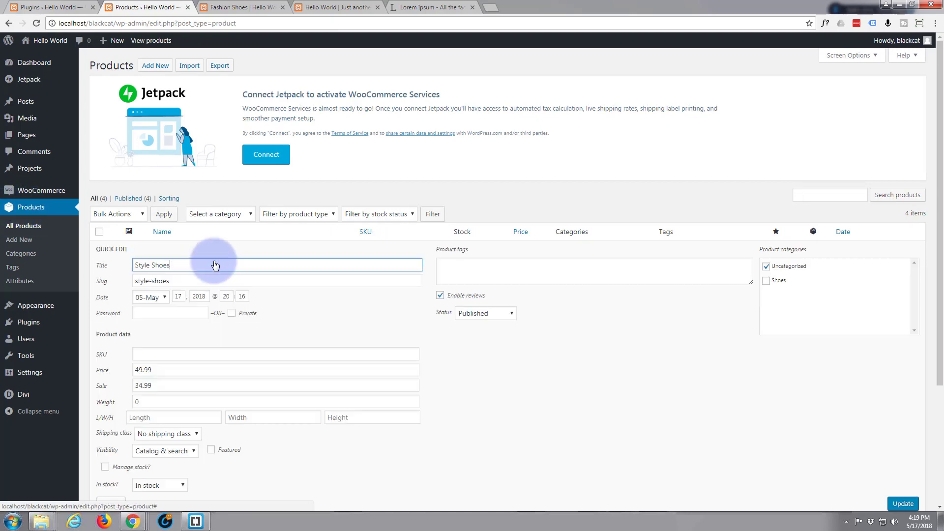
left_click(767, 281)
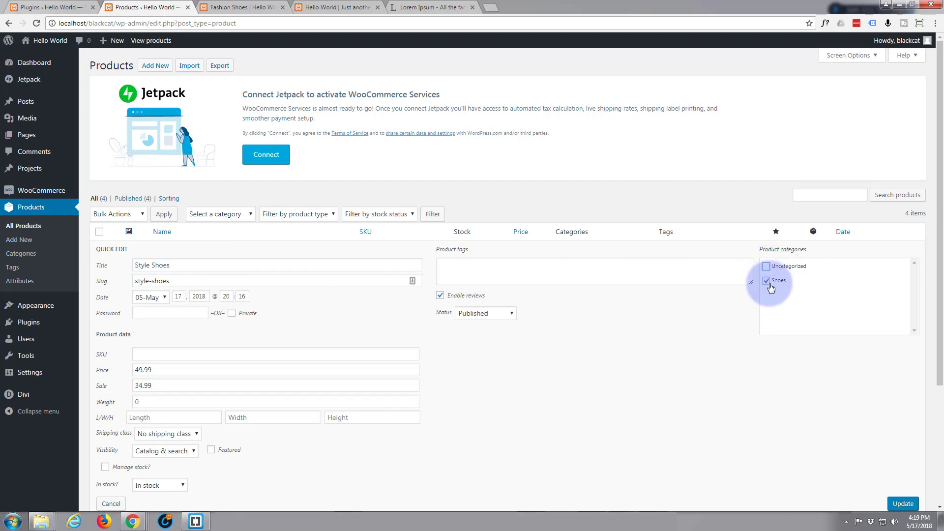
scroll(654, 312, "down", 3)
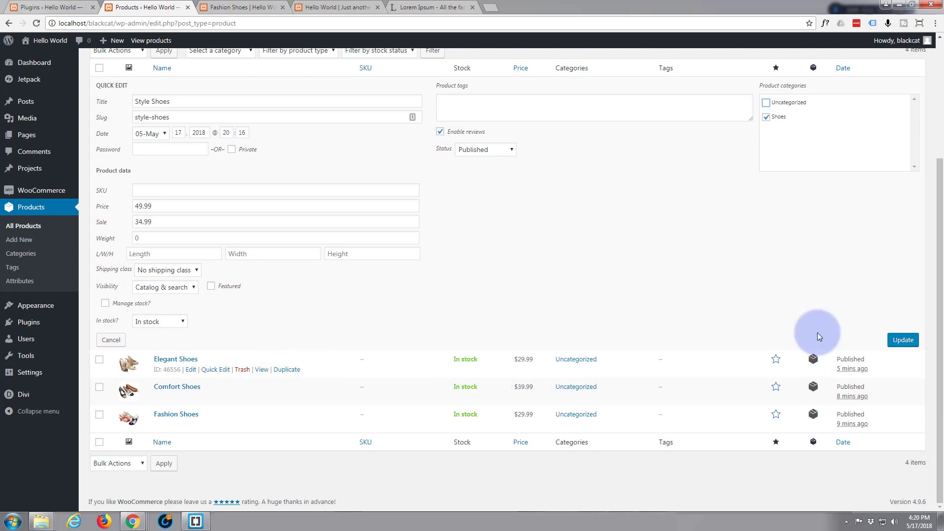
left_click(904, 341)
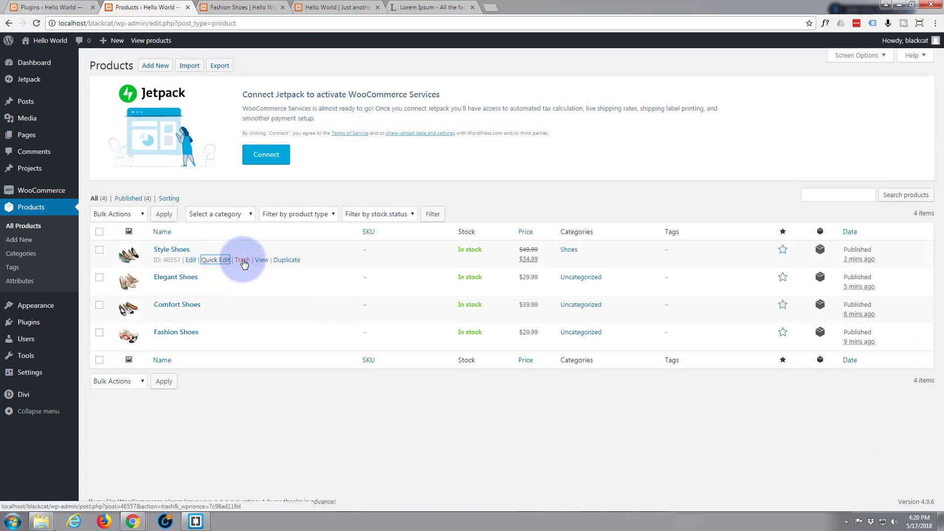
Reassign the Elegant Shoes product from Uncategorized to the Shoes category with Quick Edit and save it
left_click(214, 289)
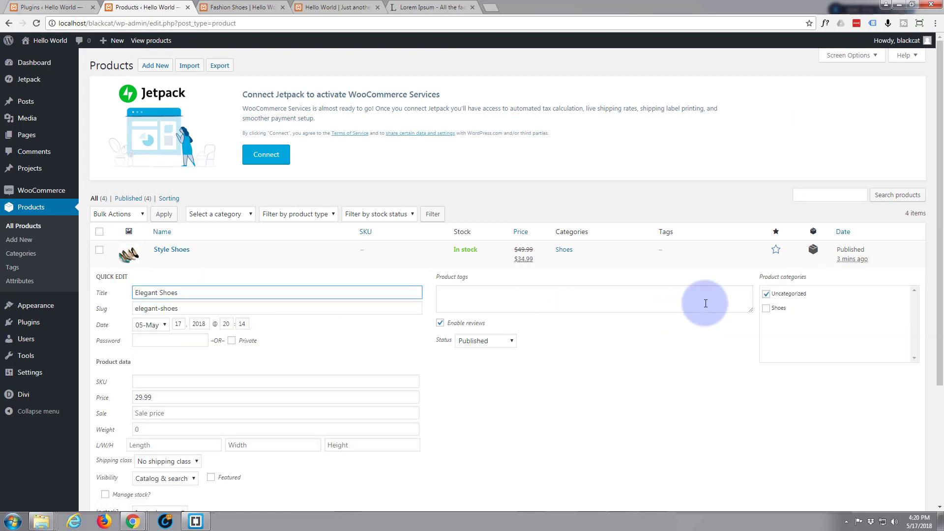
left_click(765, 295)
left_click(766, 309)
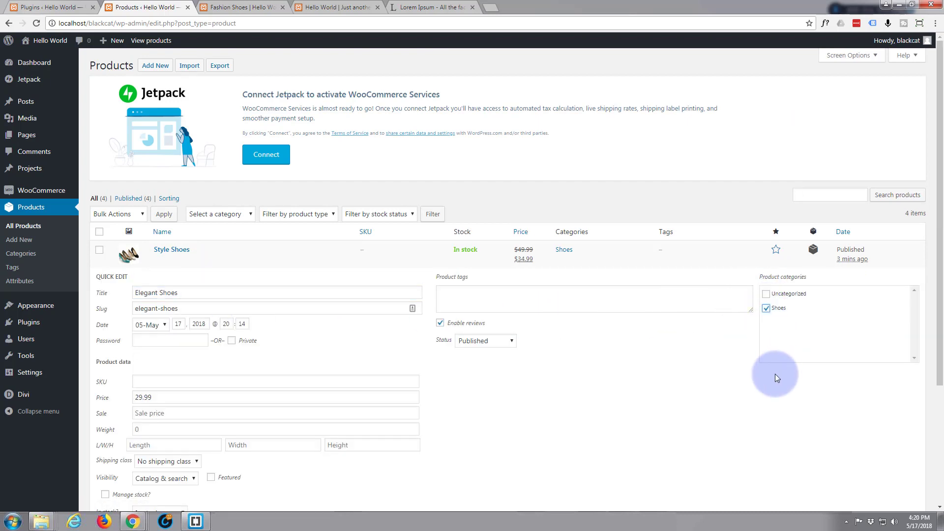
scroll(775, 374, "down", 3)
left_click(901, 371)
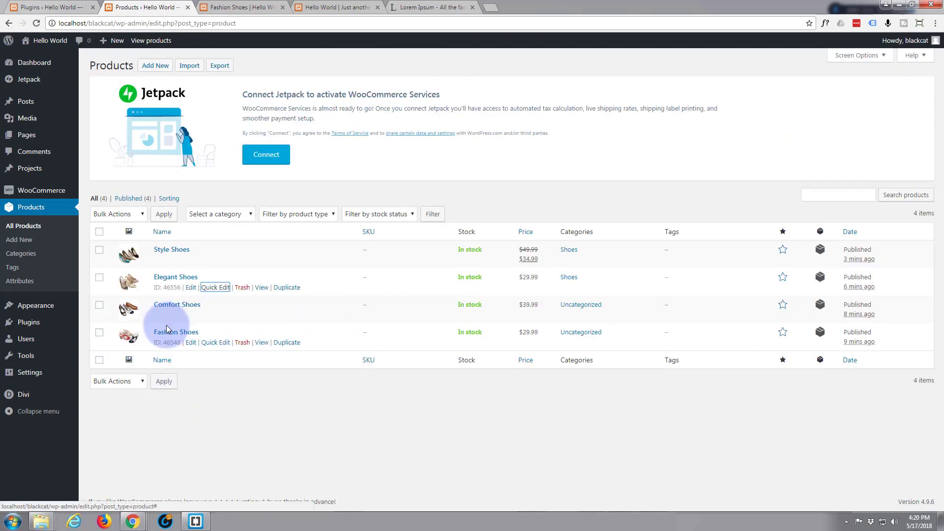
Switch the Comfort Shoes product's category from Uncategorized to Shoes with Quick Edit and save it
left_click(209, 317)
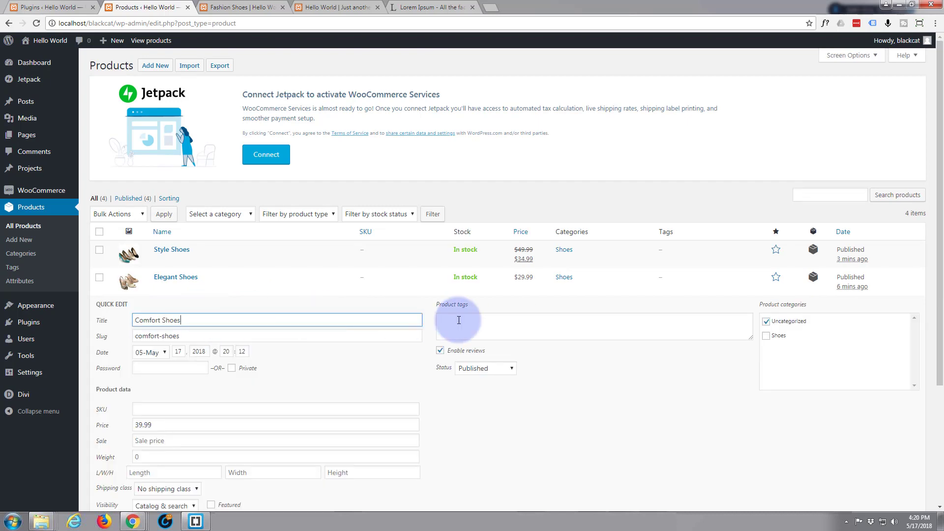
scroll(661, 320, "down", 1)
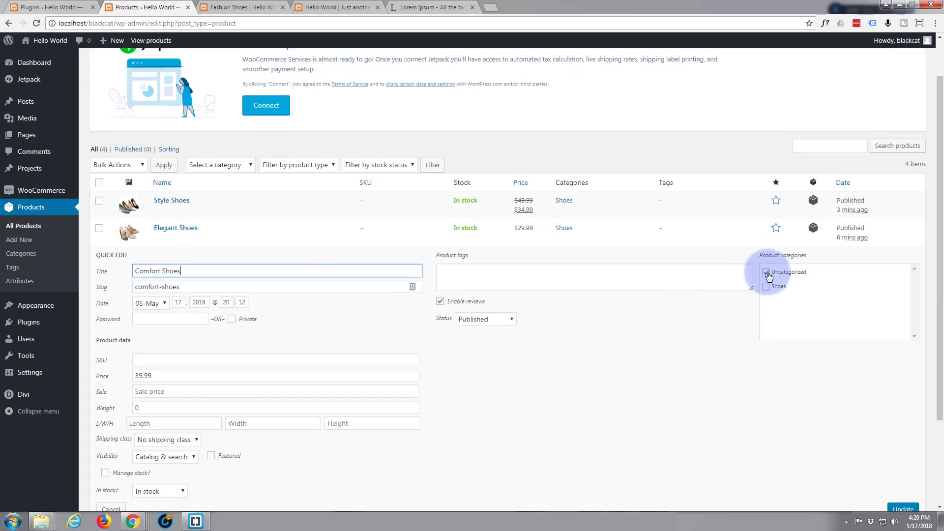
left_click(767, 273)
scroll(793, 418, "down", 2)
left_click(902, 509)
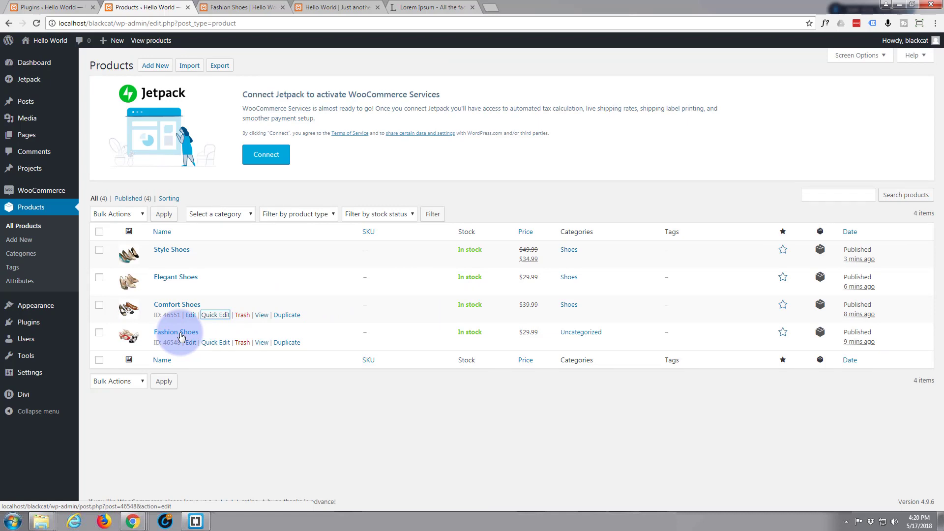
Change the Fashion Shoes product's category from Uncategorized to Shoes with Quick Edit and save it
left_click(209, 344)
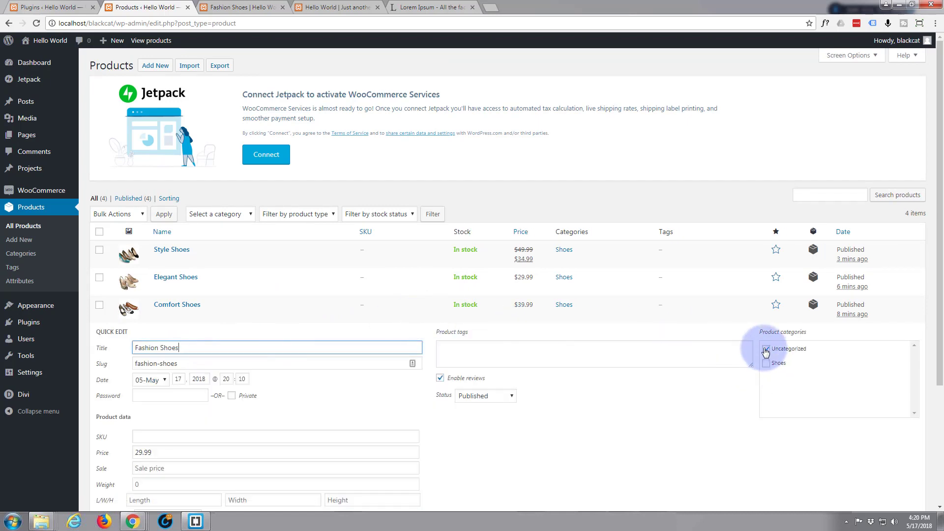
left_click(766, 349)
left_click(766, 364)
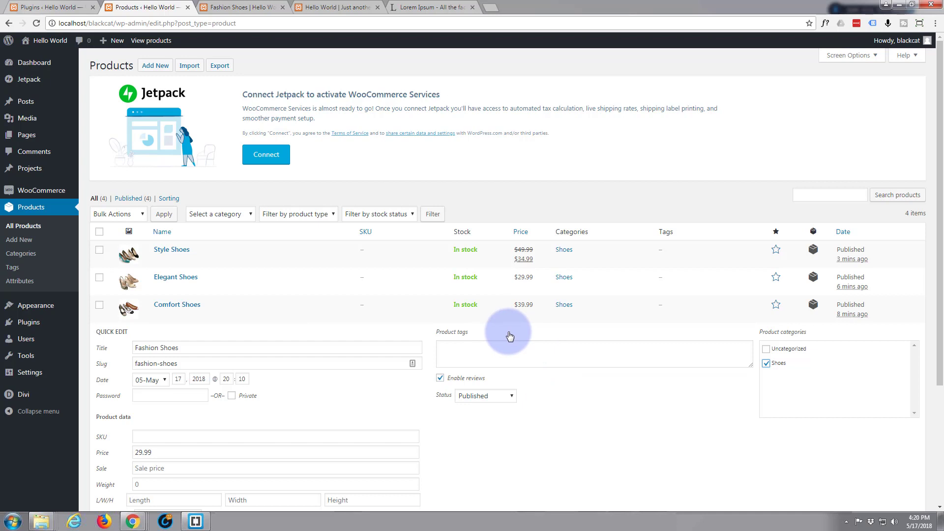
scroll(510, 336, "down", 1)
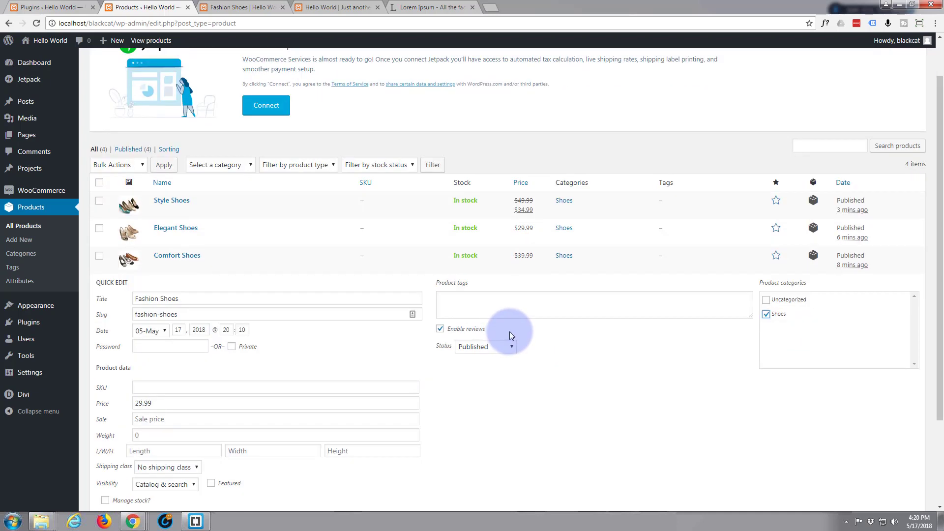
scroll(509, 337, "down", 2)
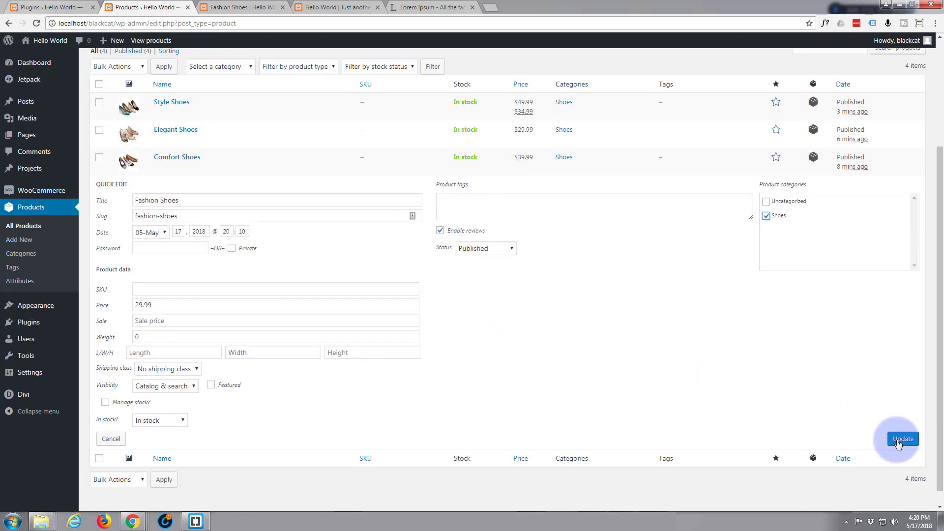
left_click(903, 439)
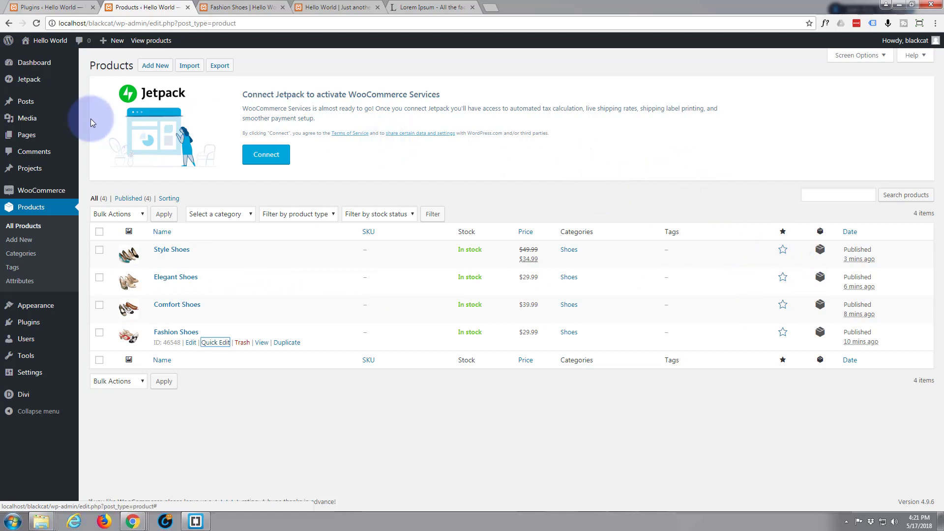
Open the Home page for editing, delete the empty standard section below the Fullwidth Slider and update the page
mouse_move(33, 168)
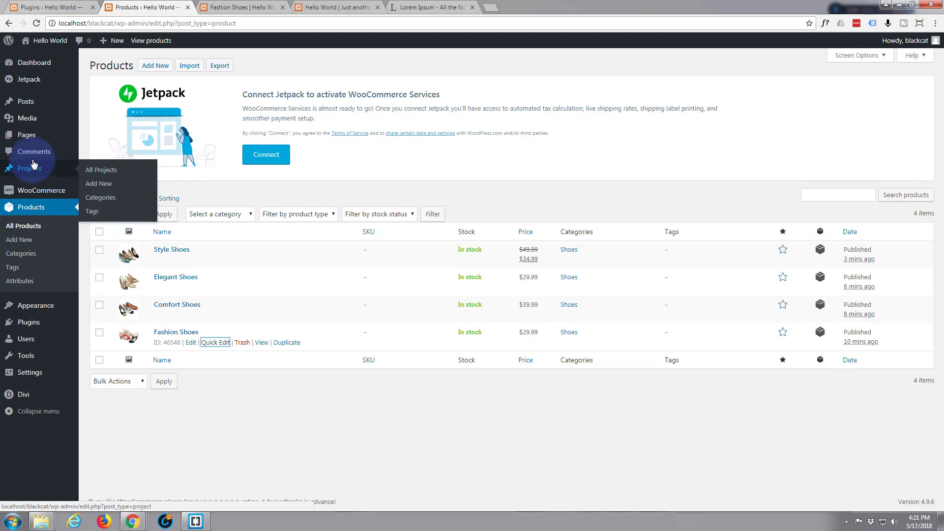
left_click(30, 138)
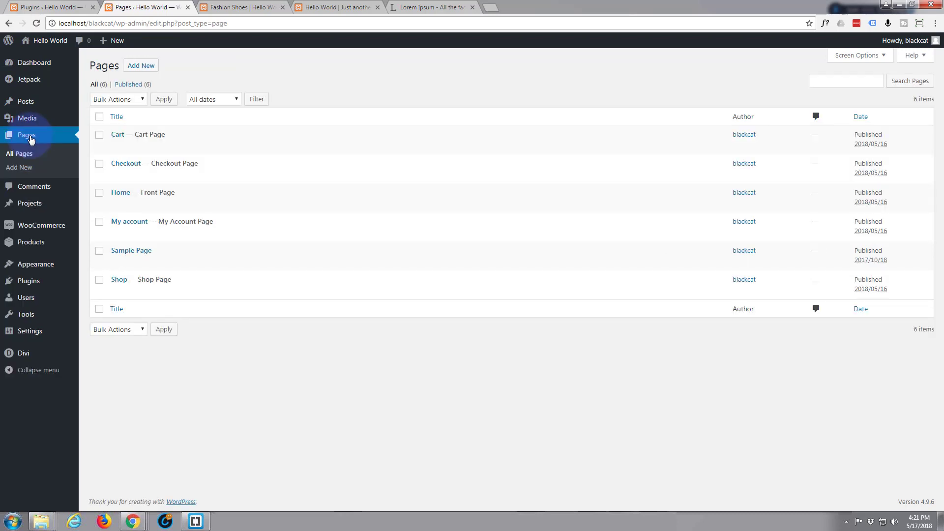
mouse_move(118, 205)
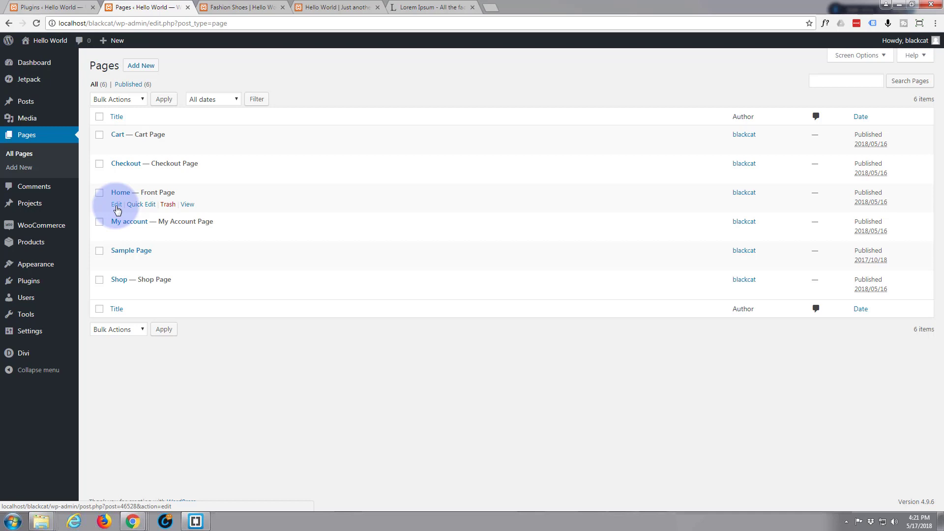
left_click(117, 205)
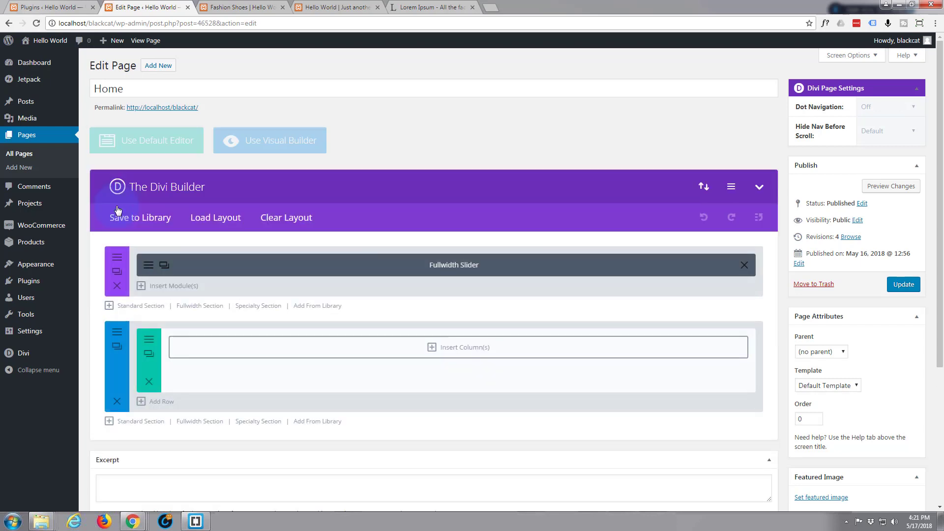
left_click(120, 401)
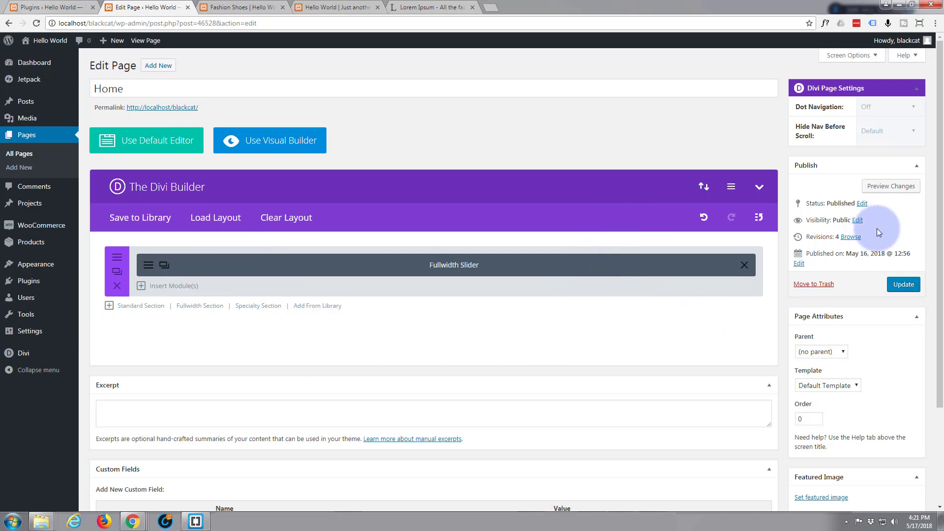
left_click(900, 285)
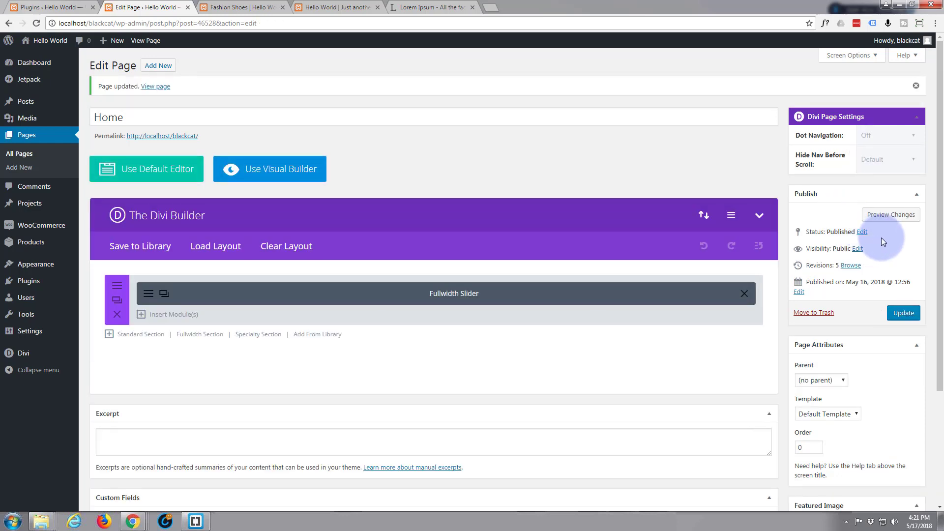
Preview the Home page and start building it in the Divi Visual Builder
left_click(890, 215)
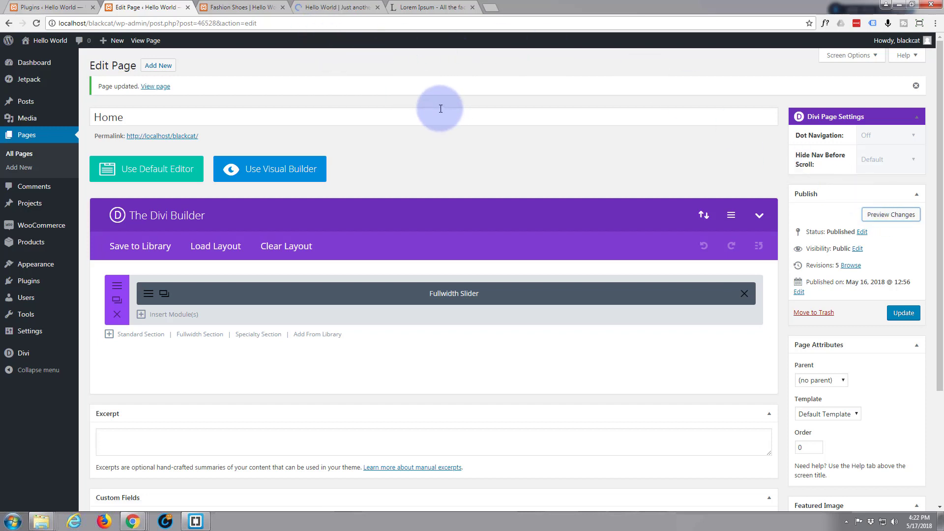
left_click(335, 7)
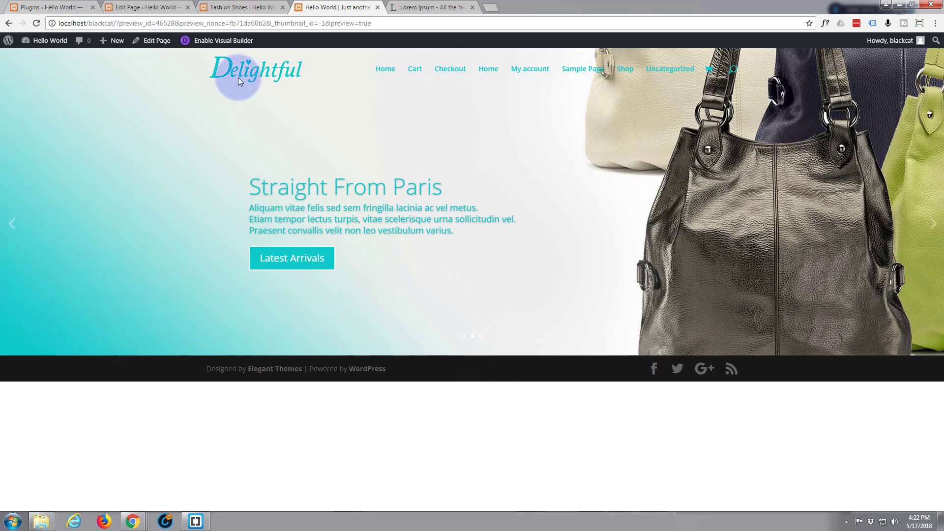
left_click(217, 42)
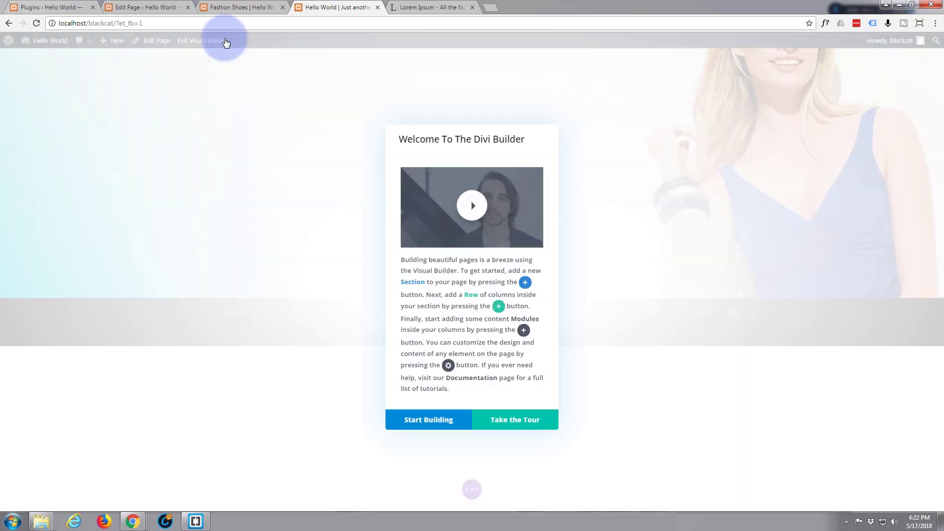
left_click(417, 415)
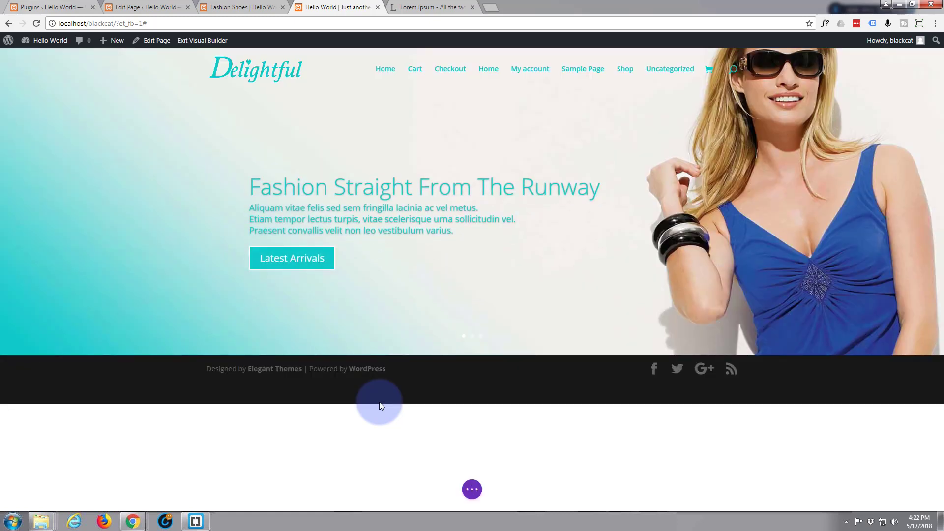
Add a regular section with a single-column row below the fullwidth slider
mouse_move(442, 341)
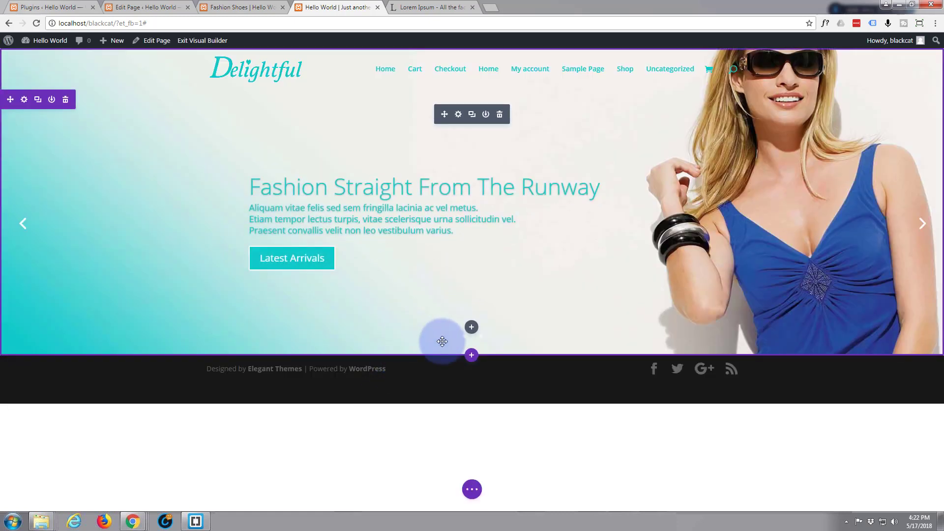
left_click(471, 357)
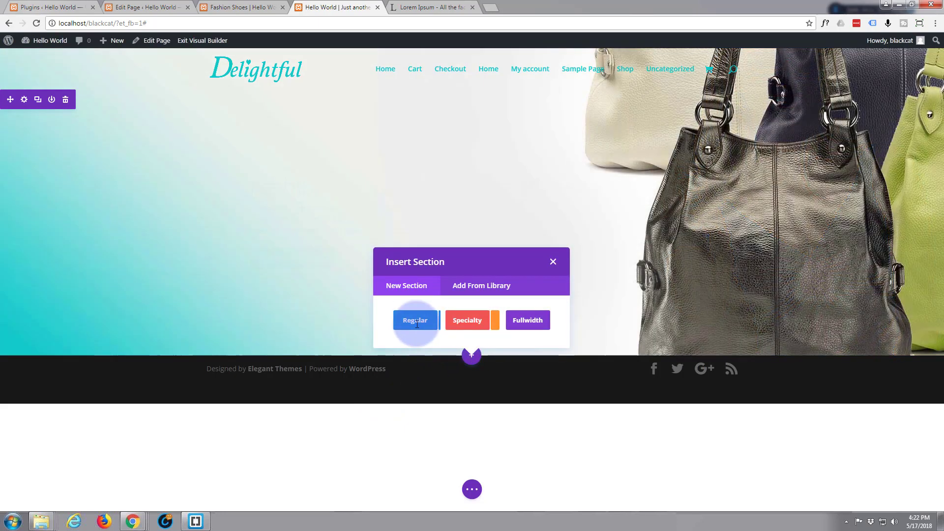
left_click(416, 320)
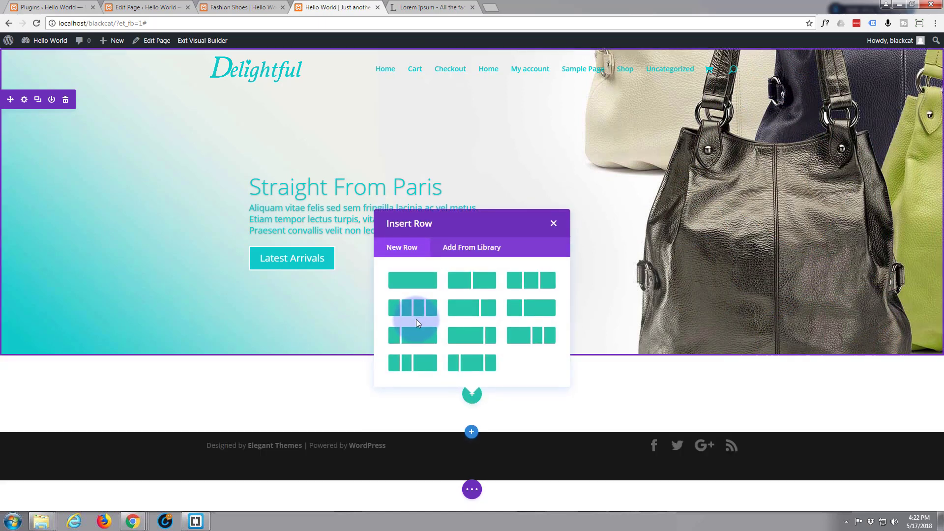
left_click(412, 282)
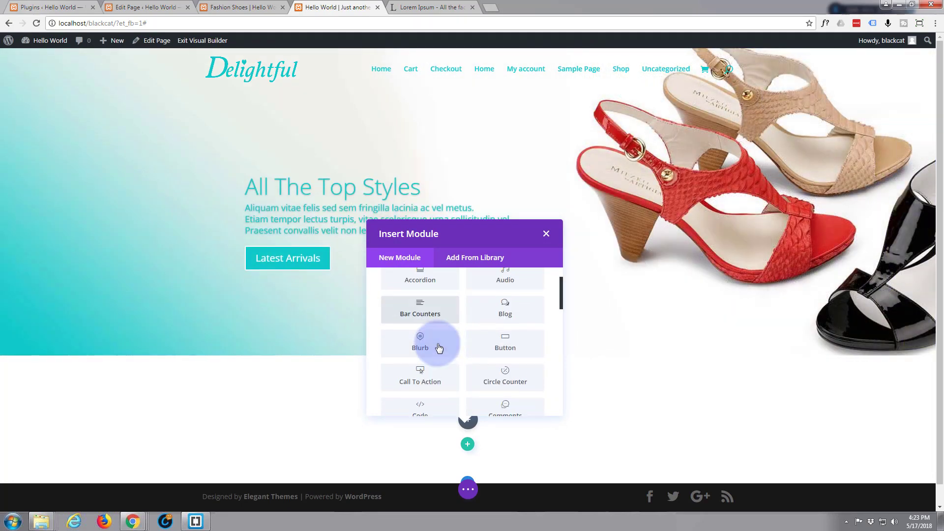
Insert a Shop module into the new single-column row
scroll(441, 347, "down", 3)
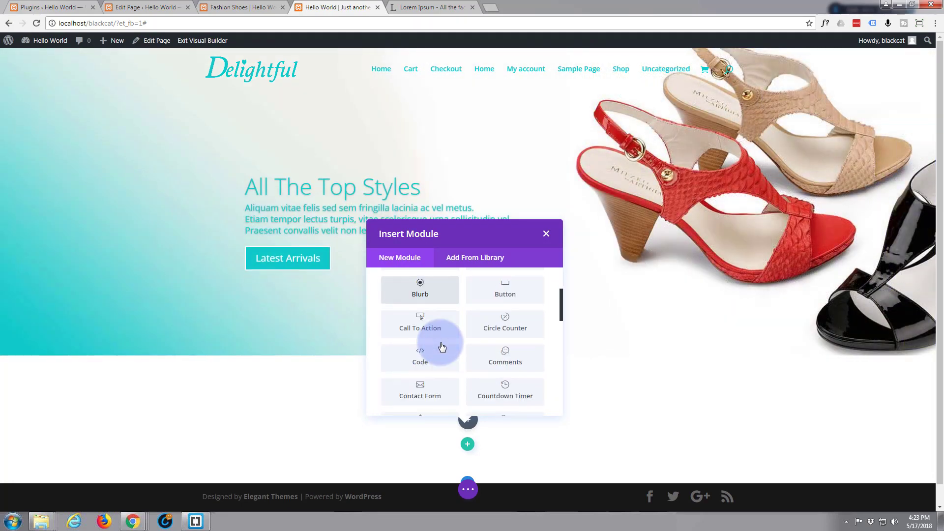
scroll(441, 346, "down", 1)
scroll(442, 346, "down", 2)
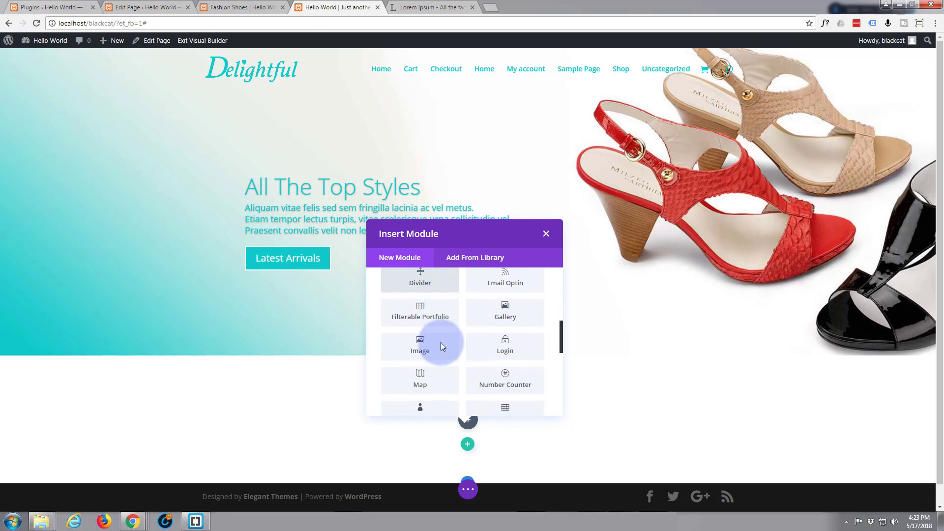
scroll(442, 347, "down", 3)
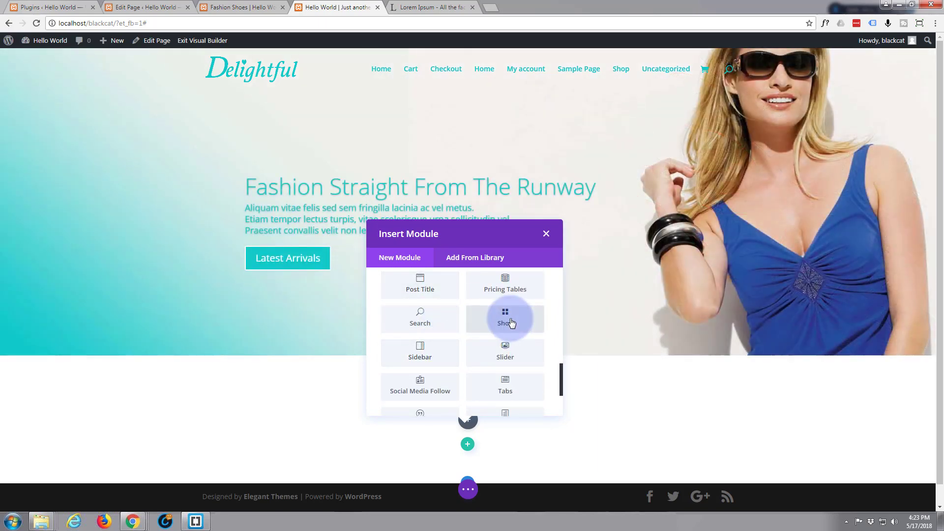
left_click(511, 322)
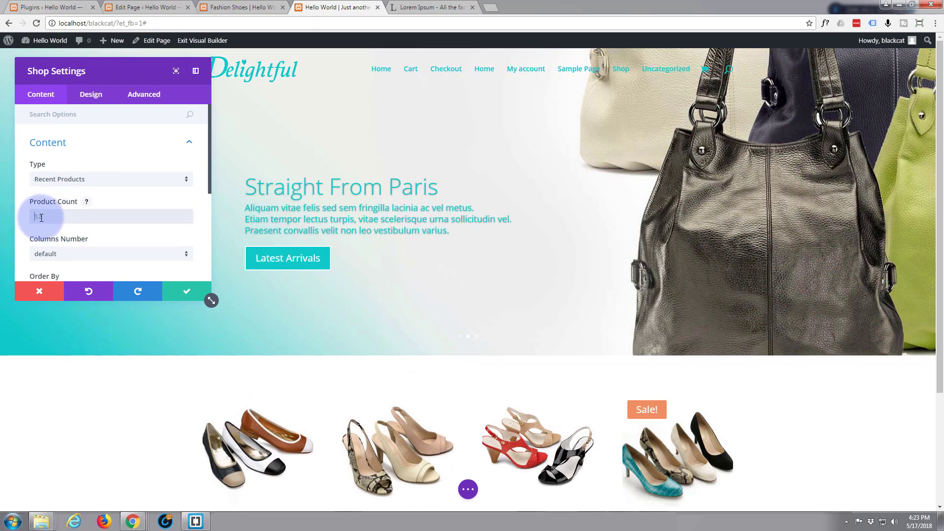
Set the Shop module's product count to 4 and its layout to 4 Columns
left_click(45, 217)
type("4")
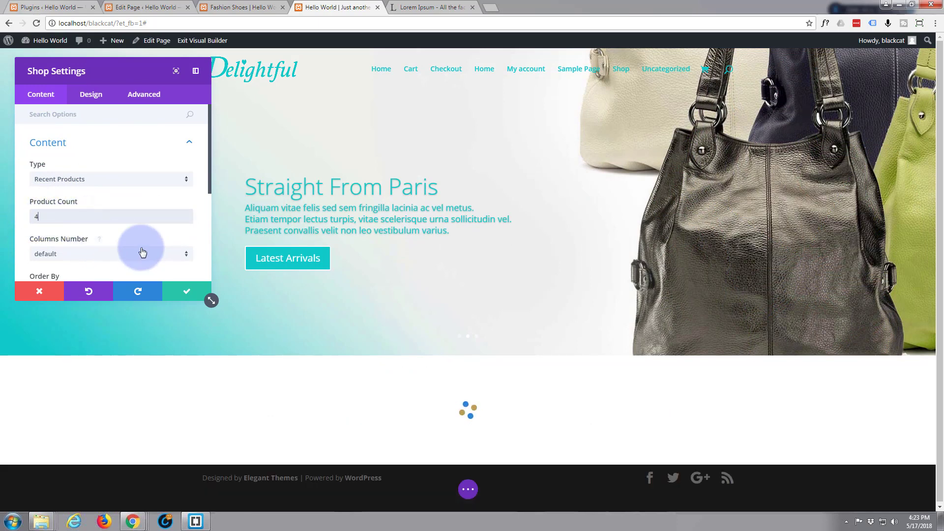
scroll(137, 238, "down", 1)
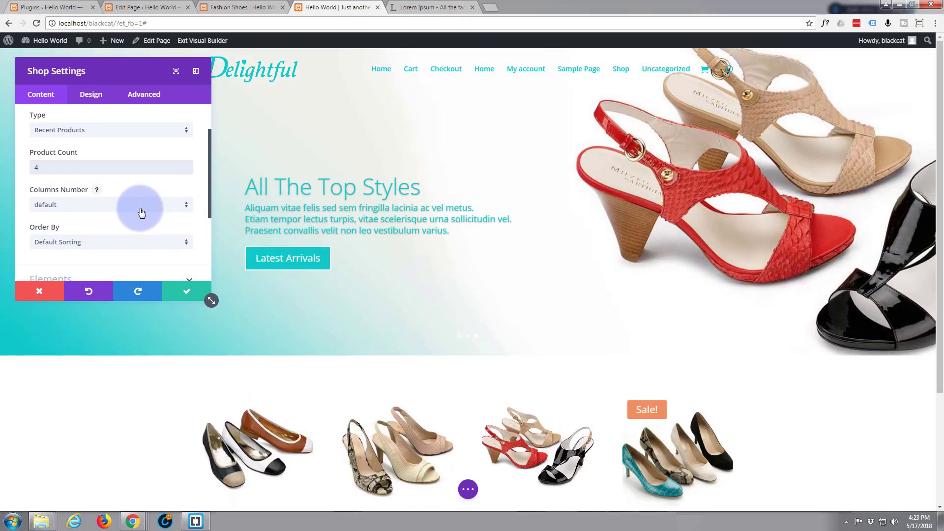
scroll(142, 212, "down", 1)
left_click(68, 155)
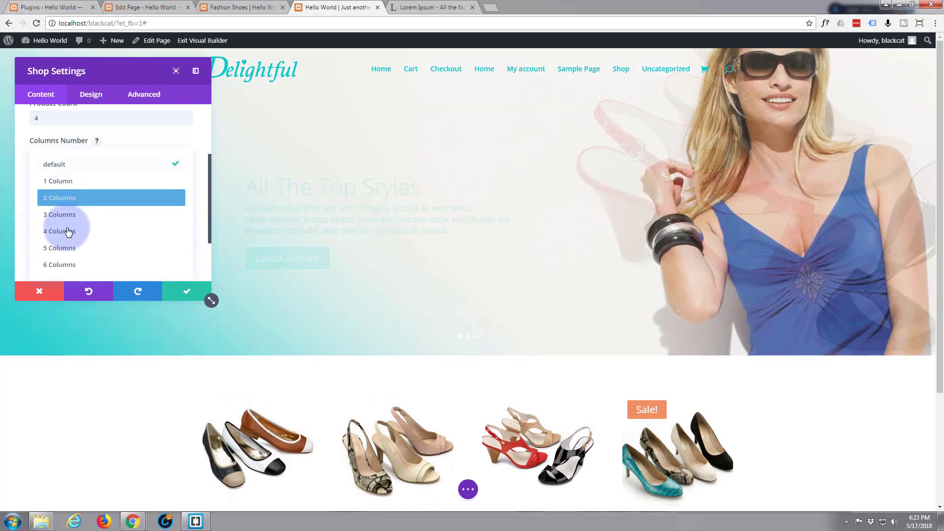
left_click(68, 233)
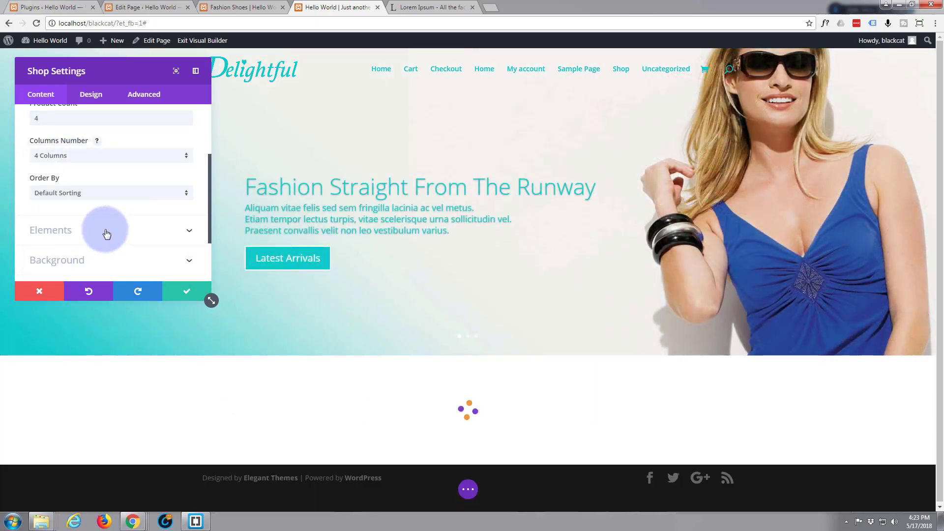
Set the Shop module's type to Product Category and include only the Shoes category
scroll(103, 229, "down", 1)
scroll(104, 227, "down", 1)
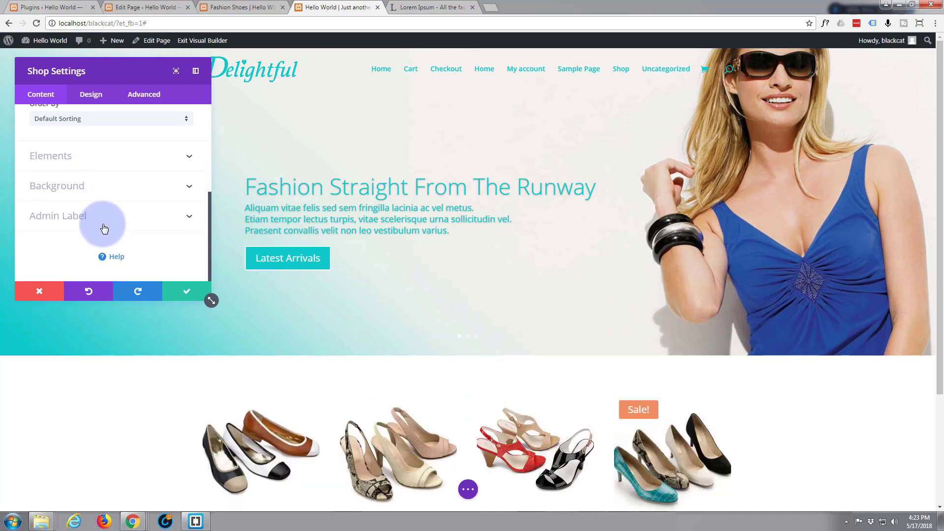
scroll(104, 228, "up", 4)
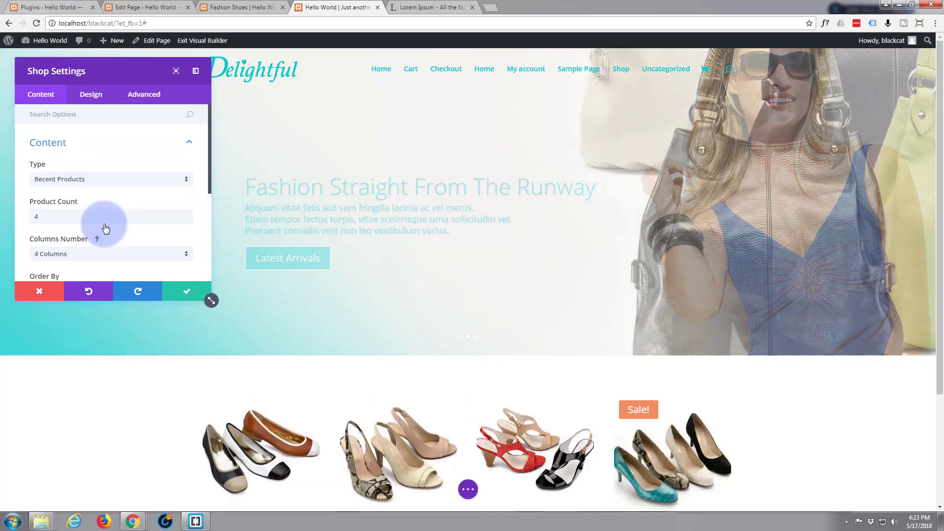
left_click(187, 182)
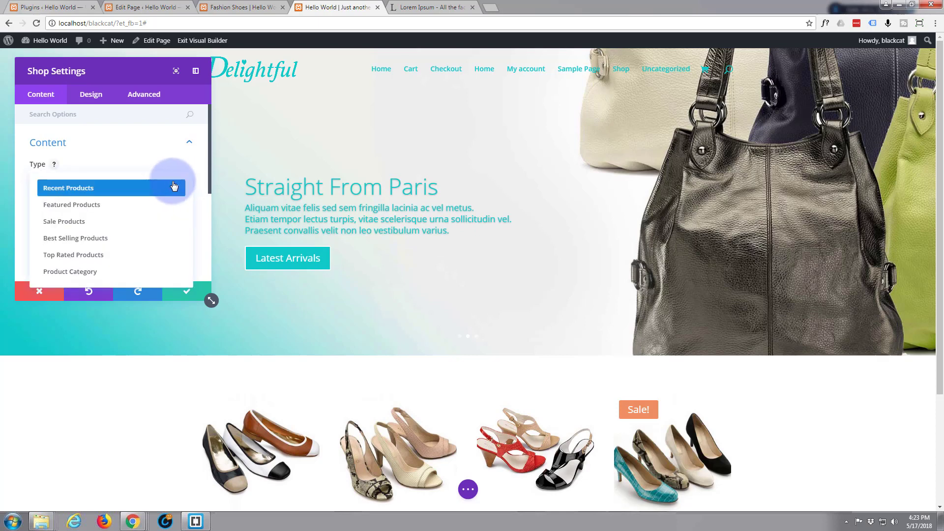
left_click(106, 276)
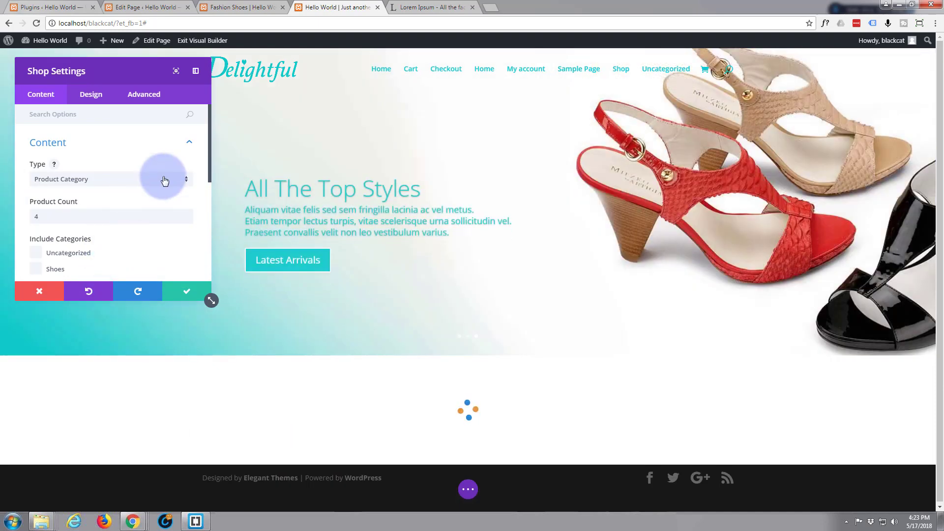
scroll(147, 198, "down", 1)
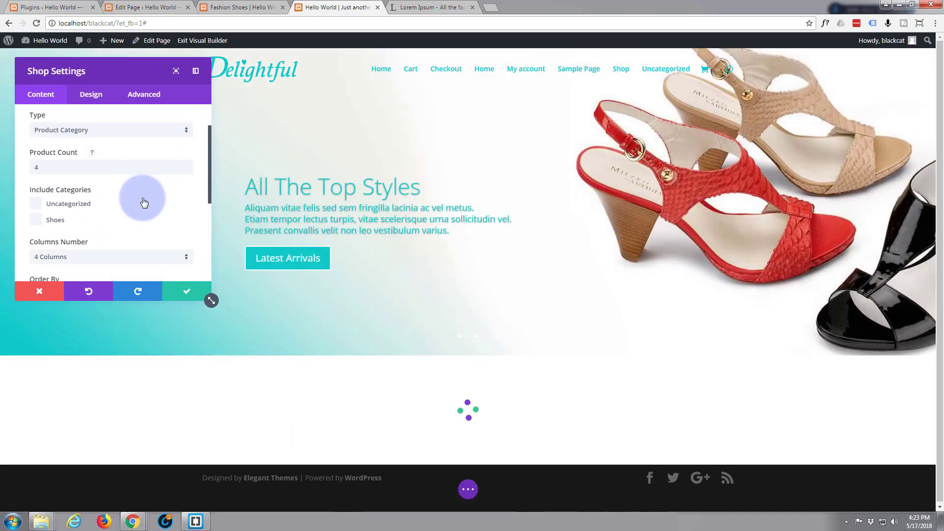
left_click(36, 221)
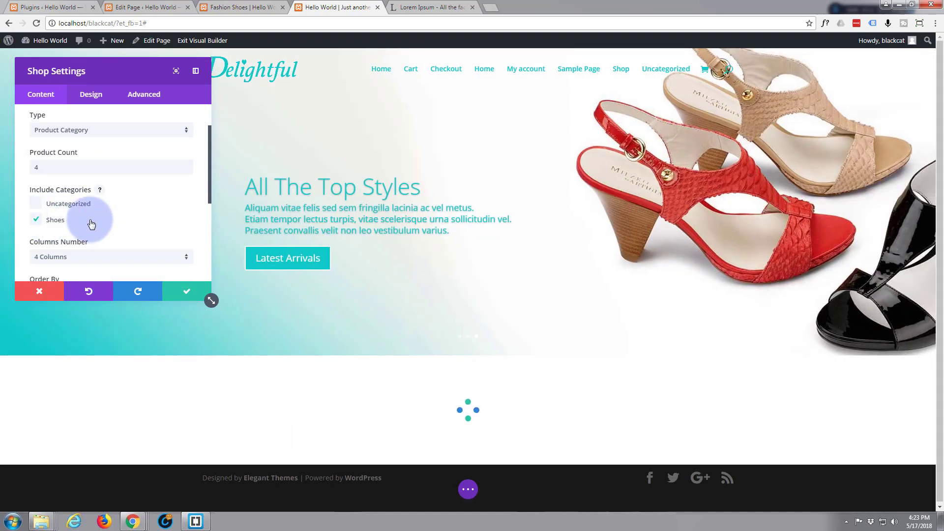
scroll(114, 215, "down", 2)
scroll(114, 211, "down", 1)
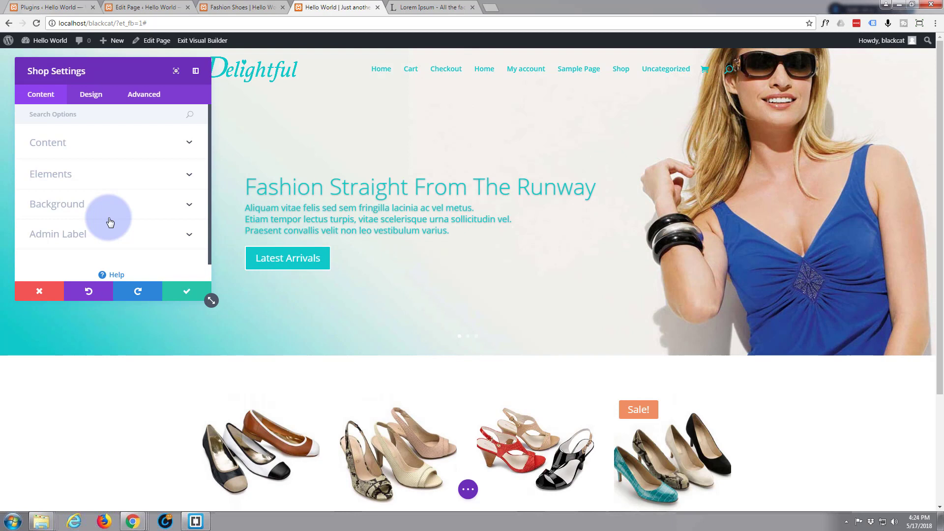
Set the Shop module overlay's icon hover color to #10caca
left_click(90, 98)
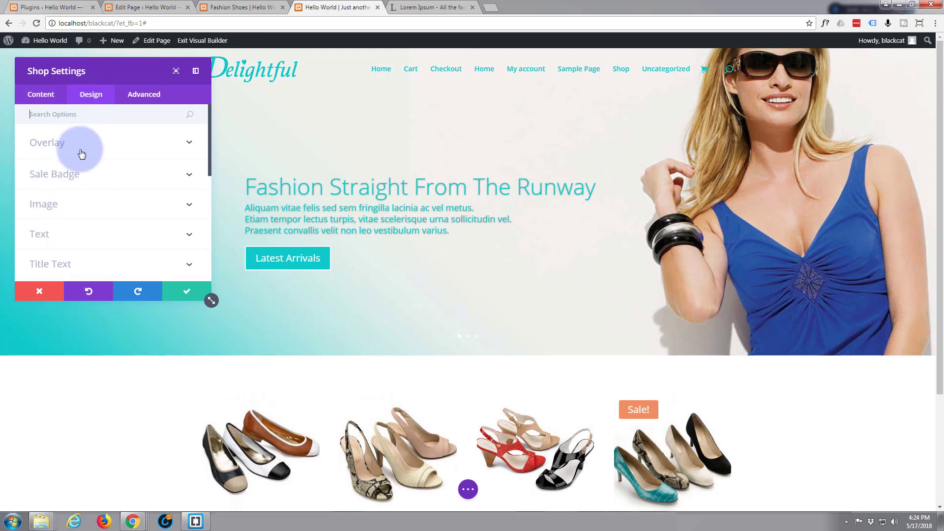
left_click(190, 144)
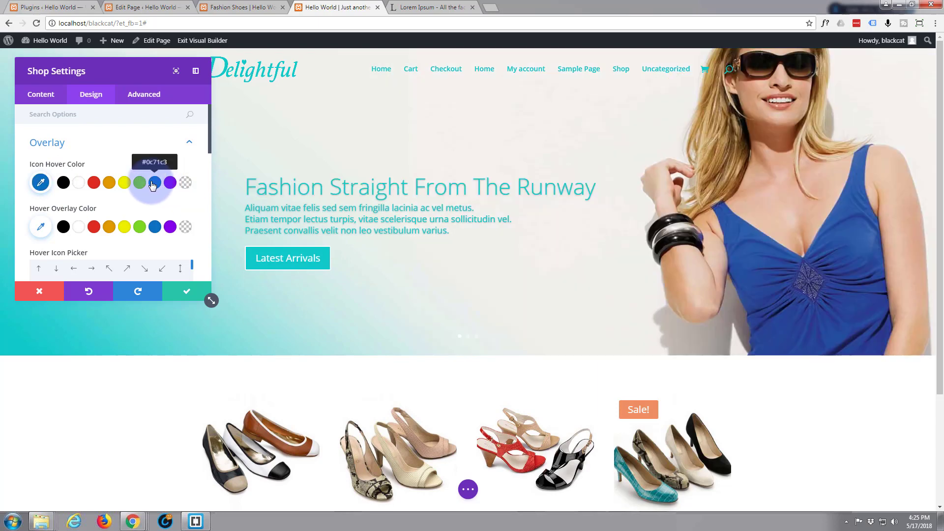
left_click(41, 182)
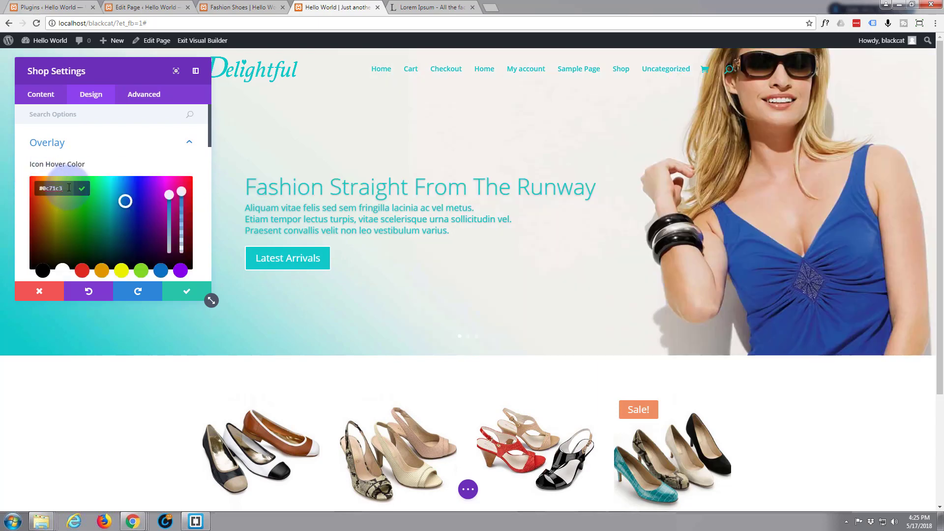
left_click_drag(65, 189, 19, 189)
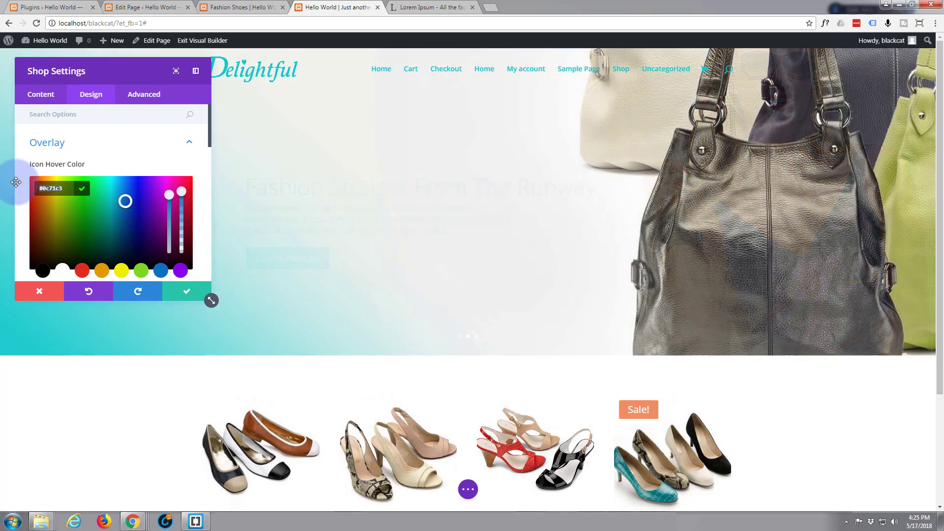
type("10cac")
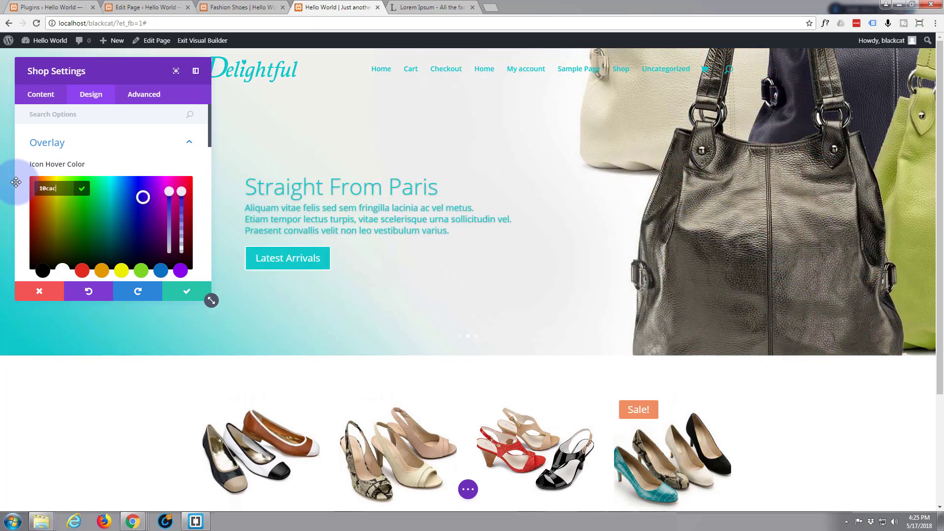
type("a")
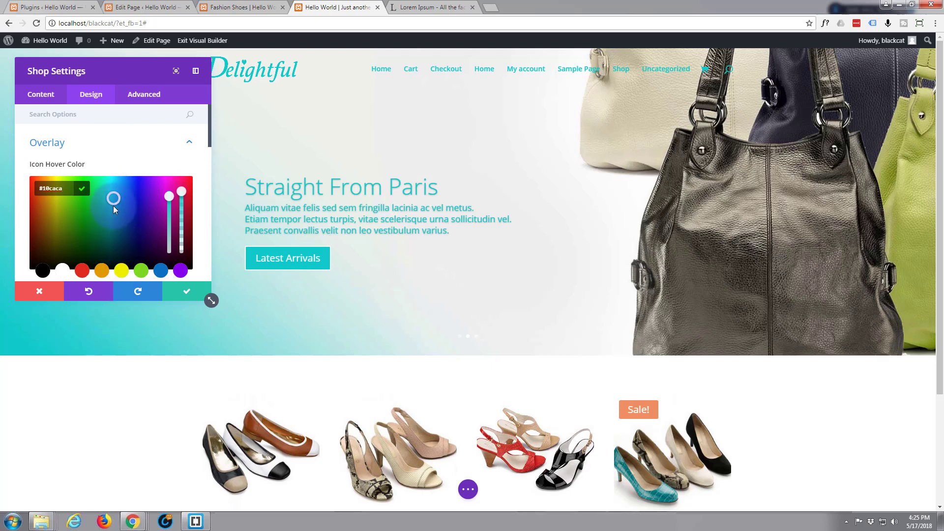
Set the Shop module's hover overlay color to #10caca with an opacity of about 0.44
scroll(125, 150, "down", 2)
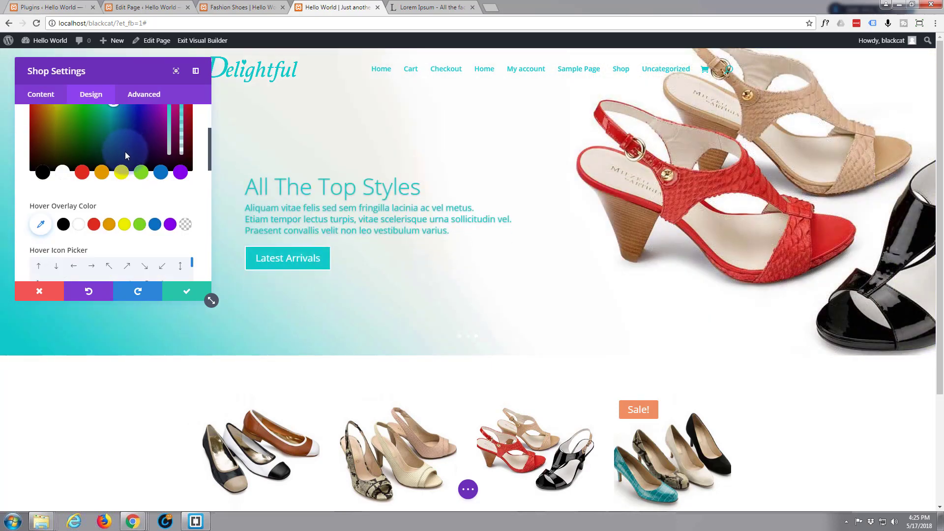
left_click(40, 228)
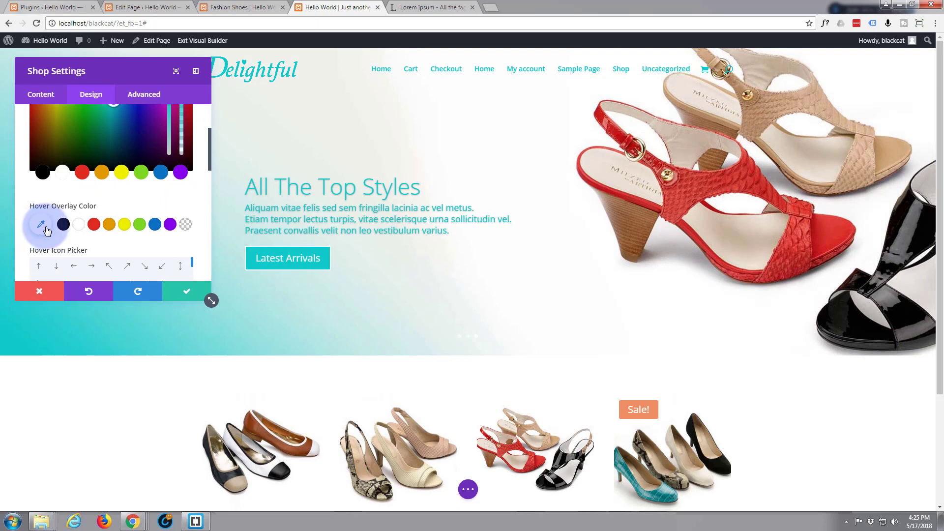
left_click(154, 224)
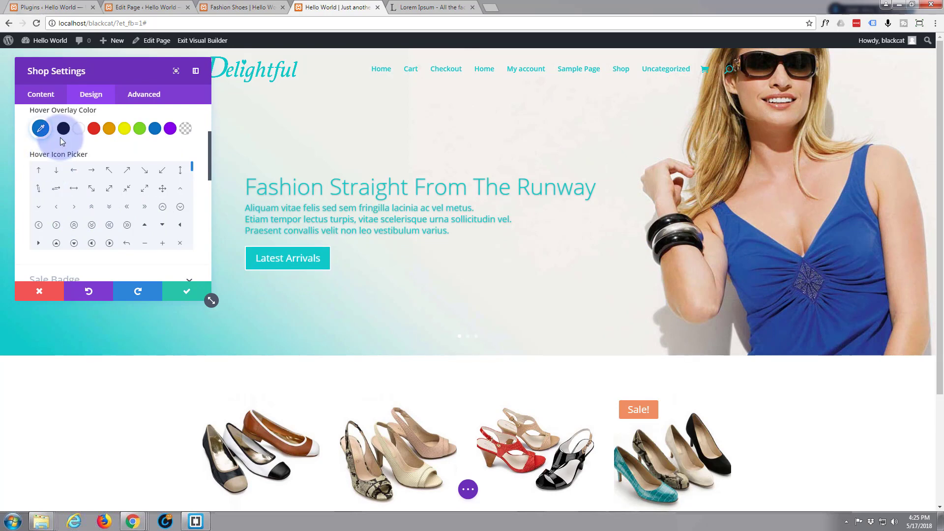
left_click(41, 128)
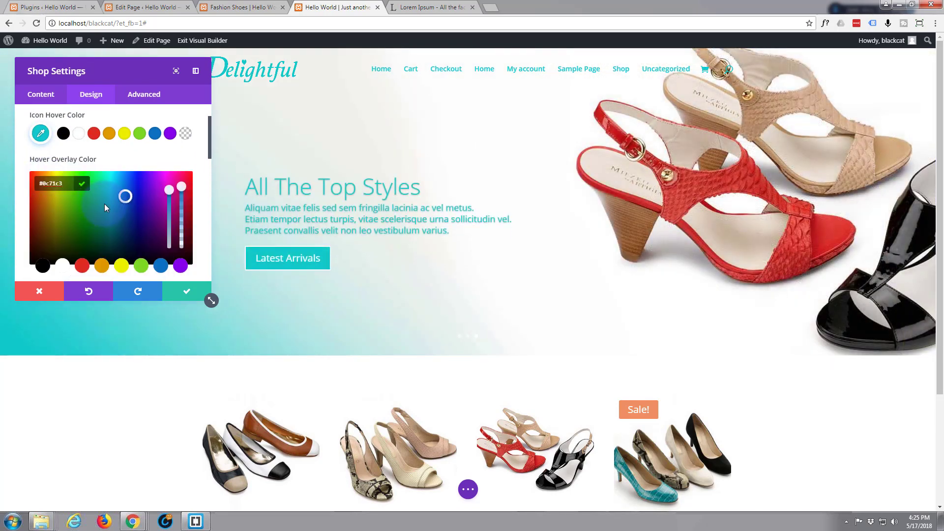
left_click_drag(68, 180, 24, 183)
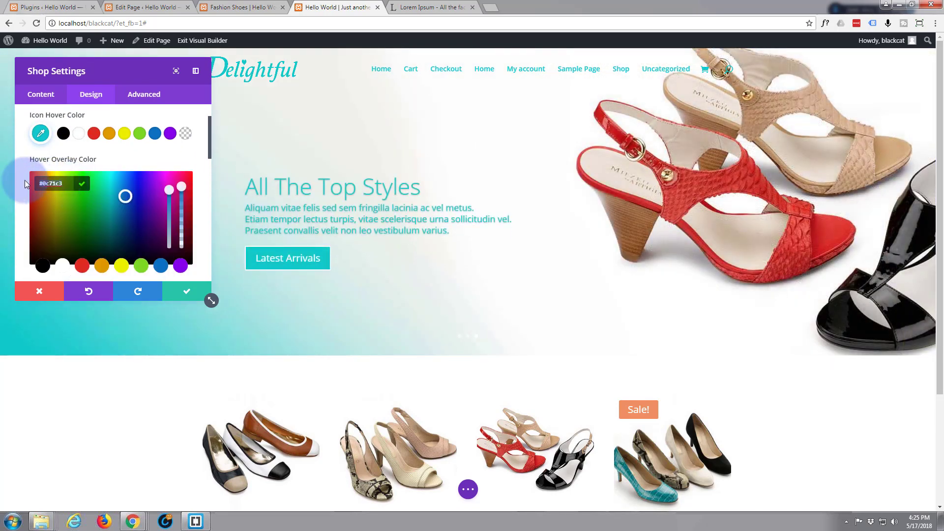
type("#10caca")
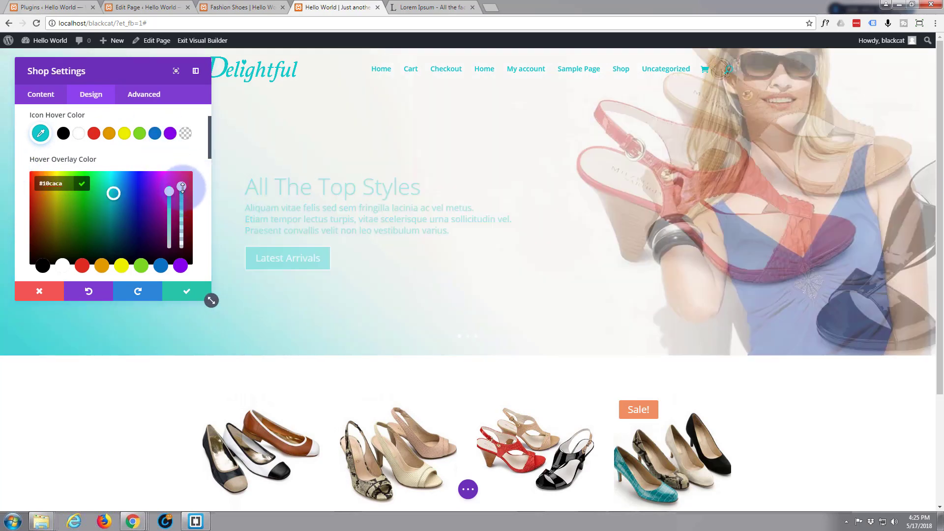
left_click_drag(182, 188, 178, 228)
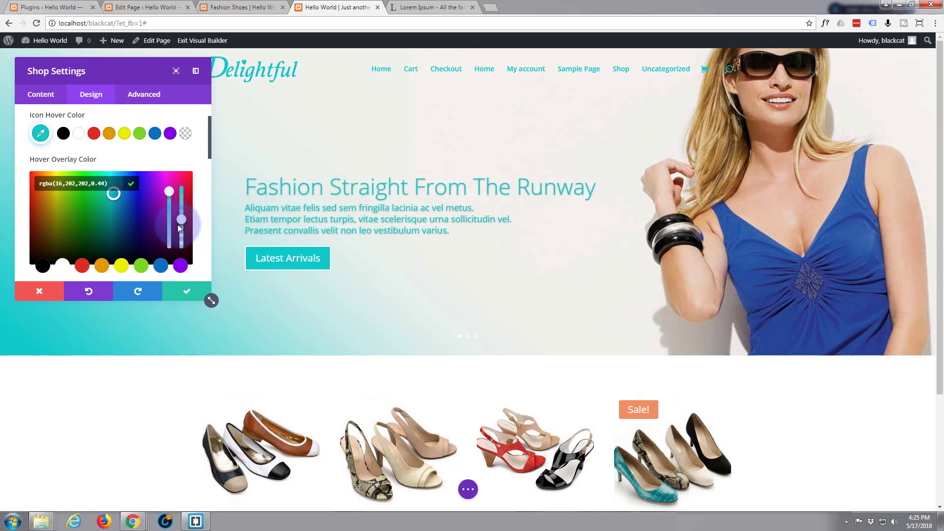
Set the Shop module's sale badge color to red #e02b20 and save the module settings
scroll(135, 198, "down", 3)
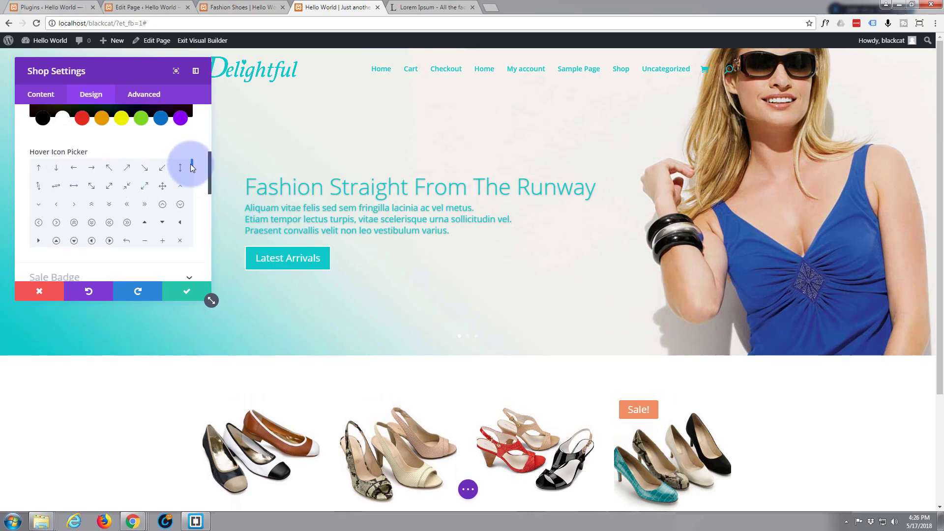
left_click_drag(191, 164, 191, 173)
scroll(164, 176, "down", 2)
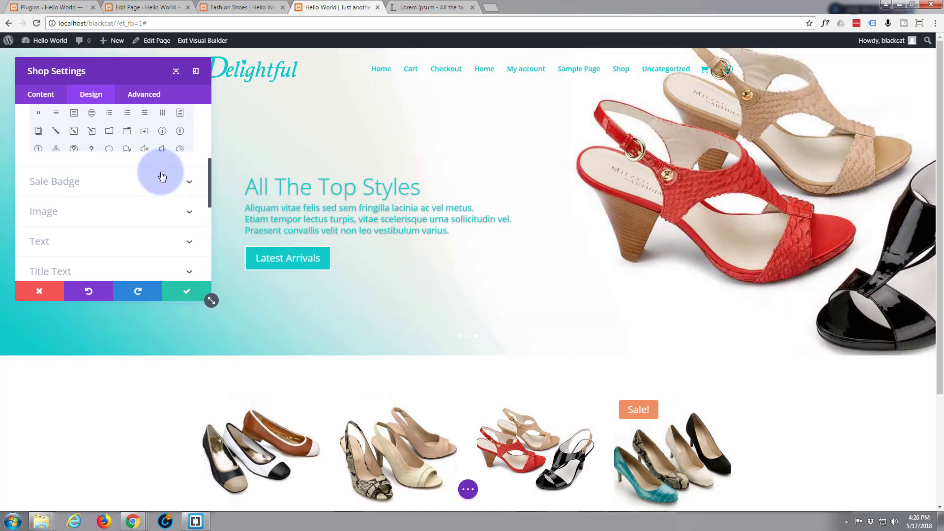
scroll(162, 176, "down", 2)
scroll(162, 176, "up", 2)
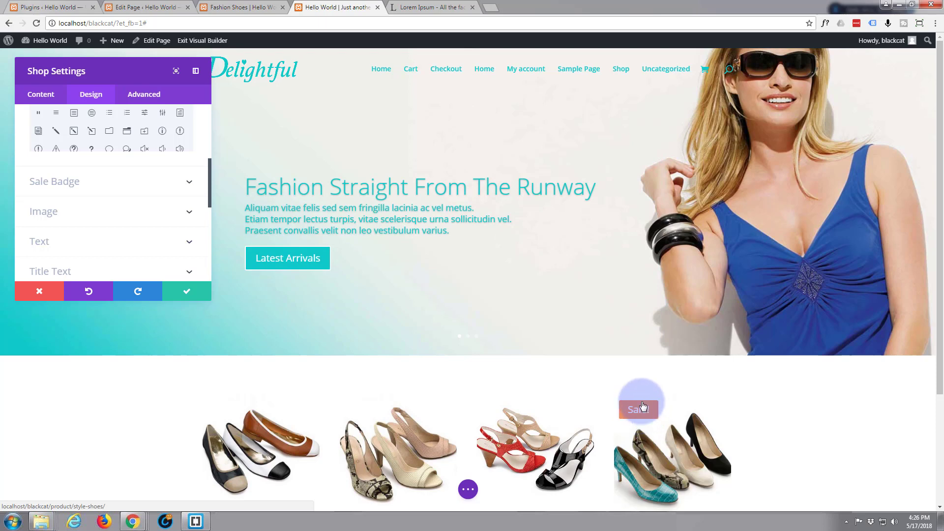
left_click(190, 184)
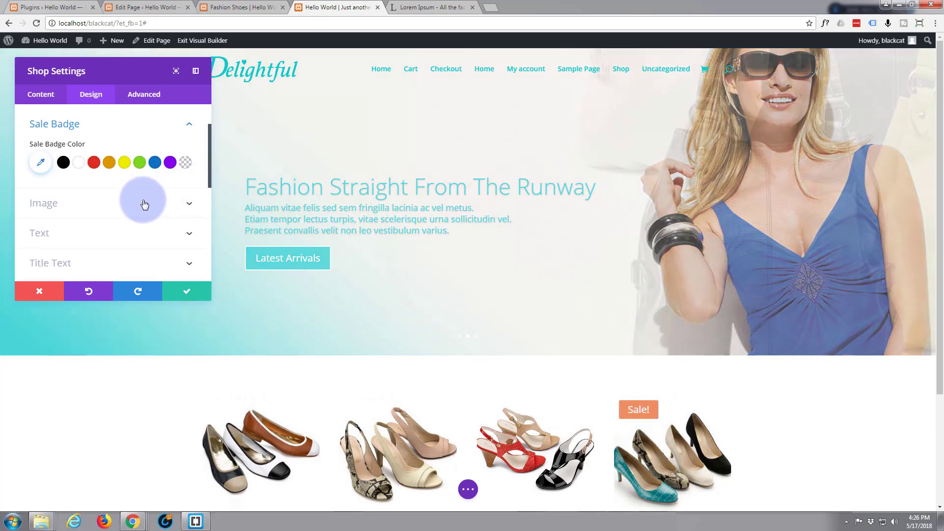
left_click(94, 163)
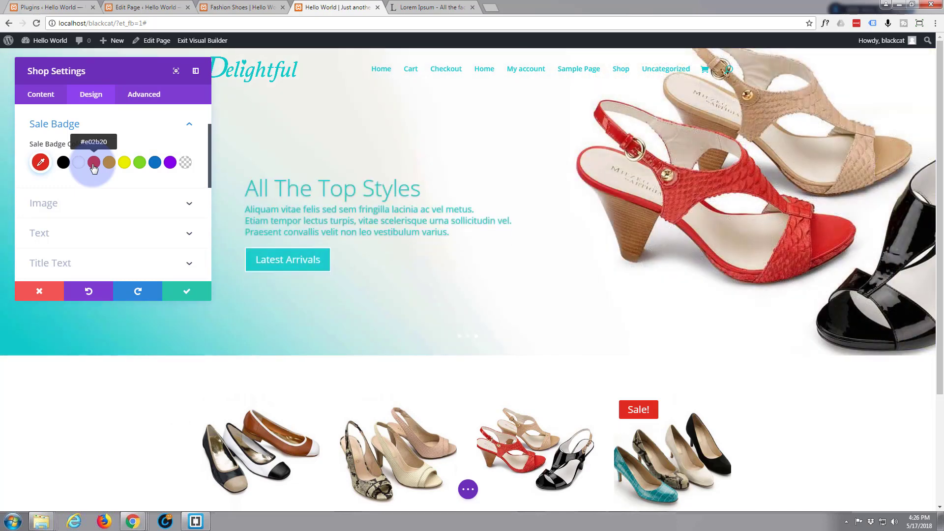
scroll(90, 187, "down", 5)
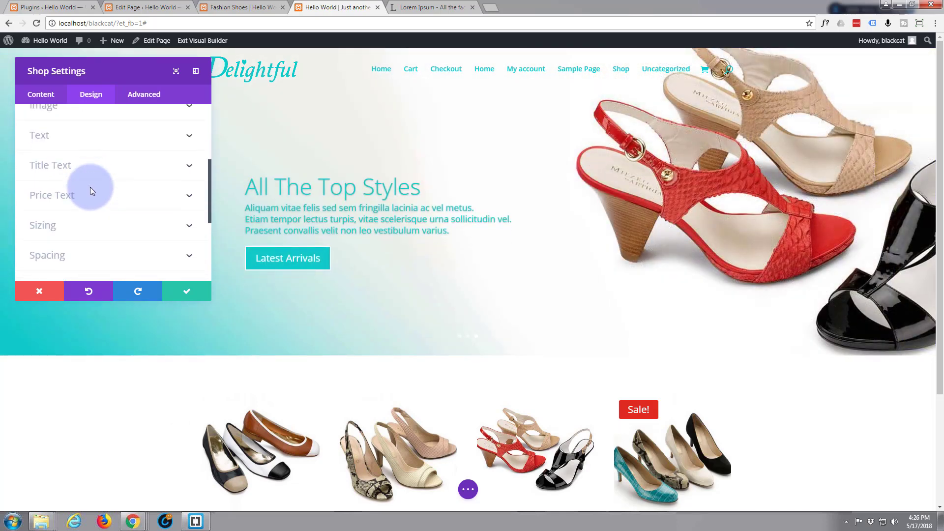
scroll(90, 191, "down", 3)
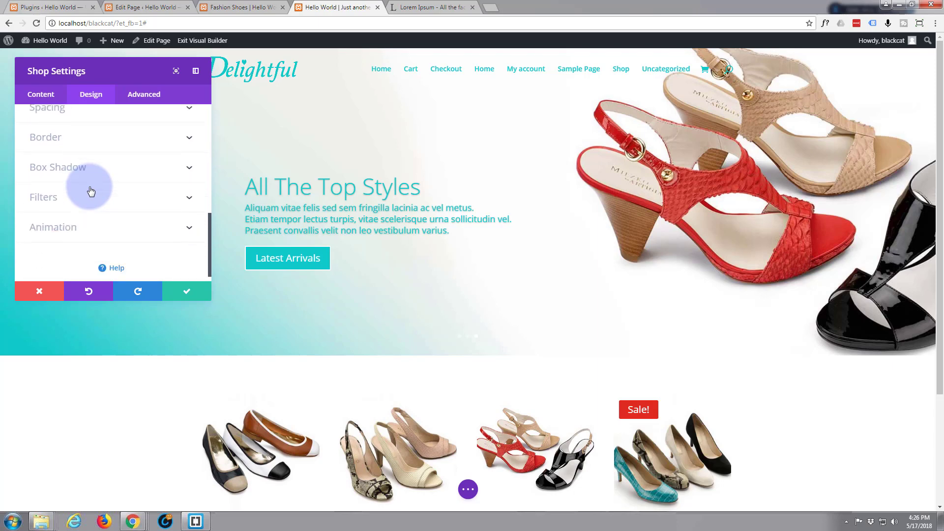
left_click(184, 294)
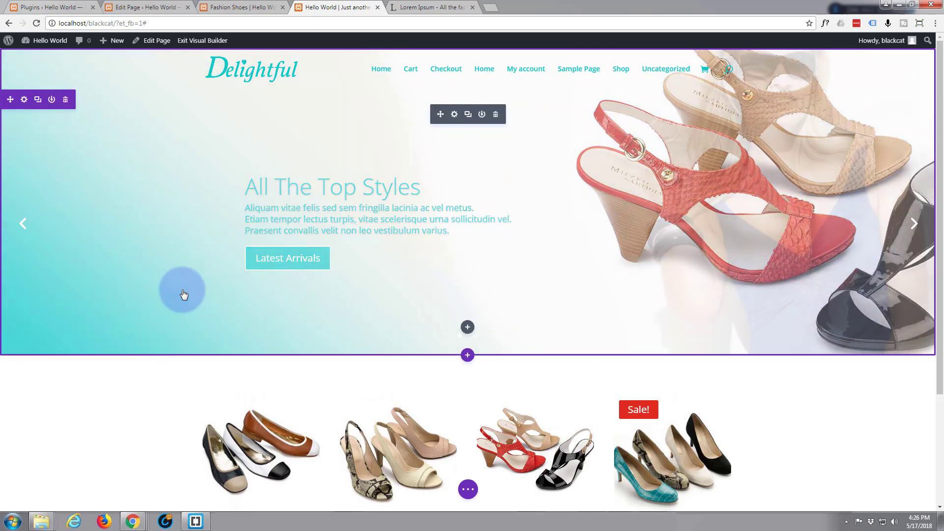
Set the background color of the section holding the shoe products to #10caca and save the section settings
scroll(164, 285, "down", 2)
scroll(163, 285, "down", 2)
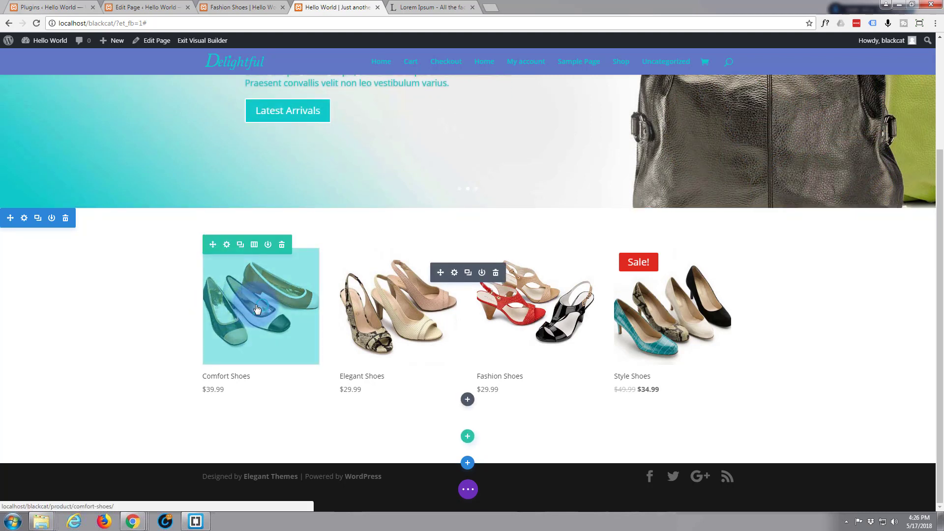
left_click_drag(257, 309, 25, 220)
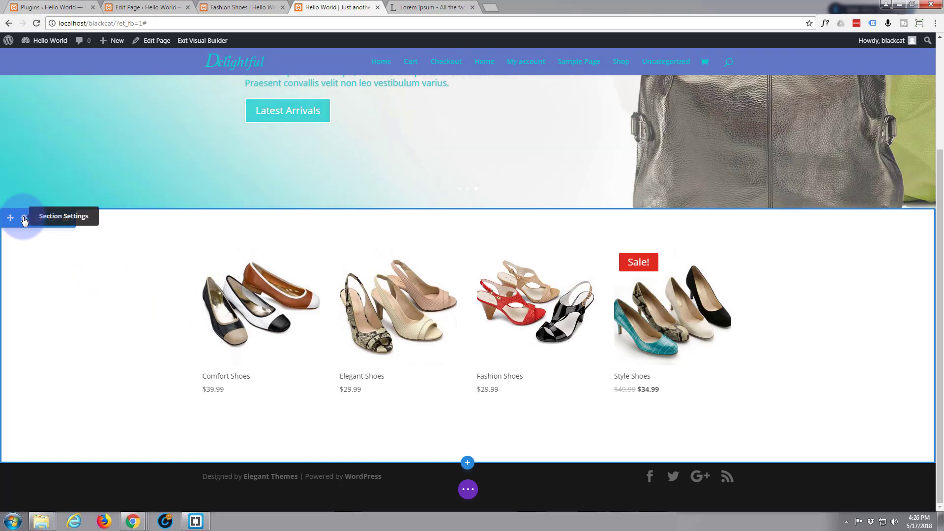
left_click(24, 217)
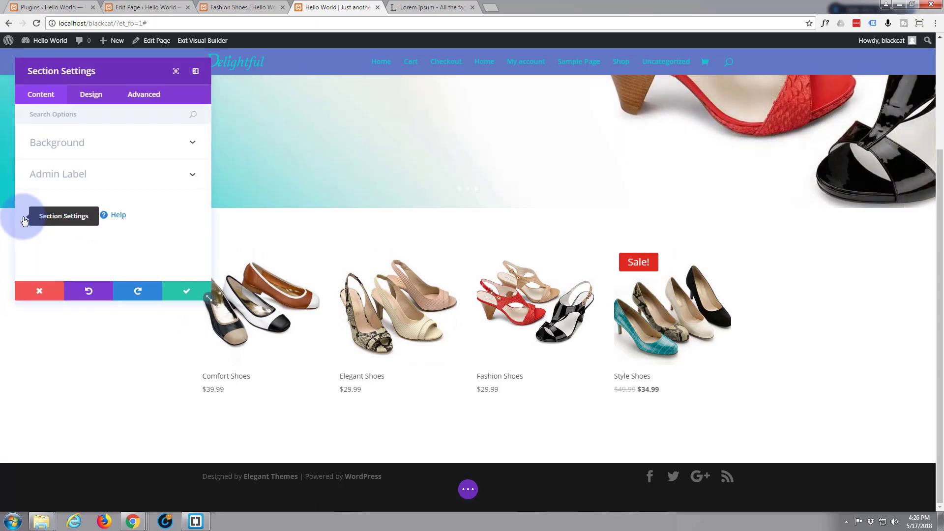
left_click(58, 145)
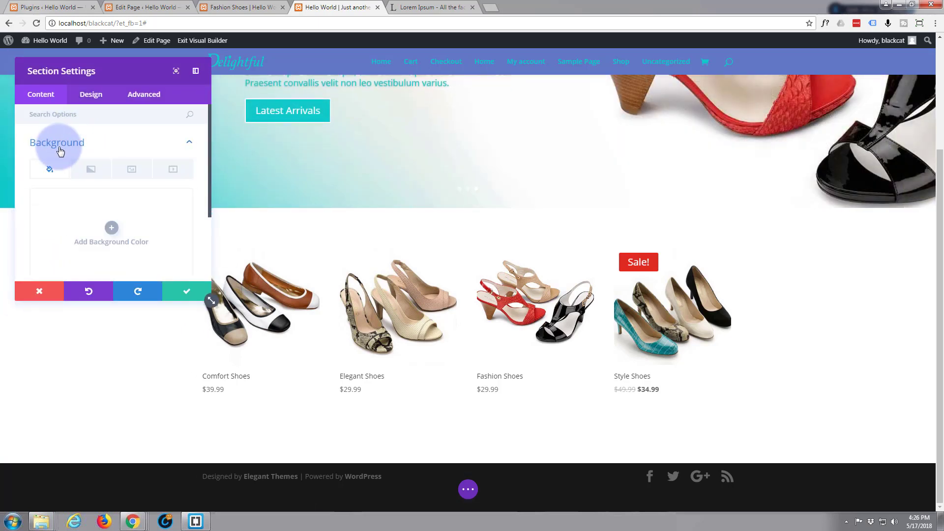
left_click(116, 230)
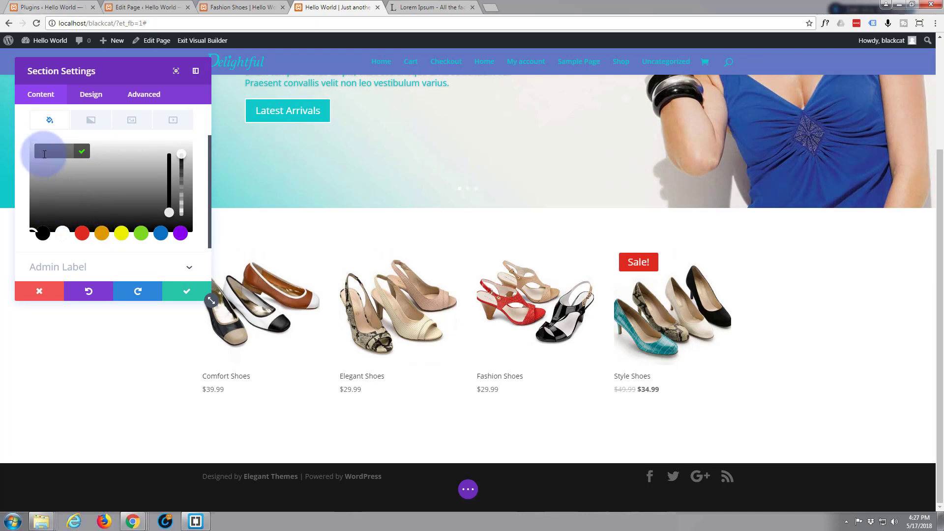
left_click(45, 149)
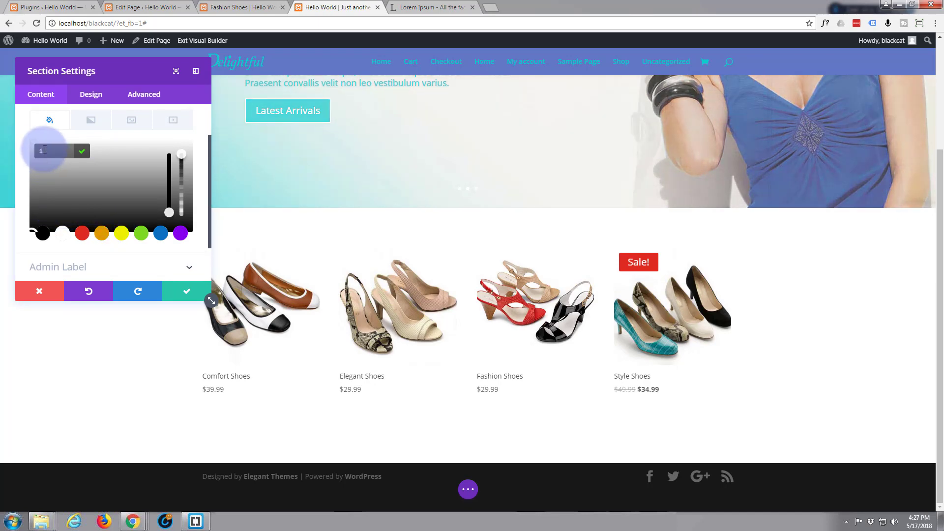
type("#10caca")
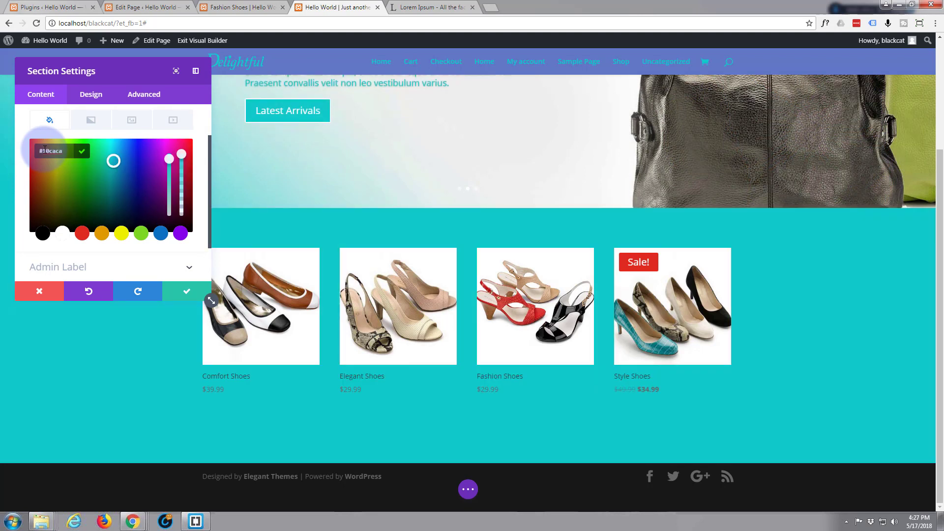
left_click(181, 294)
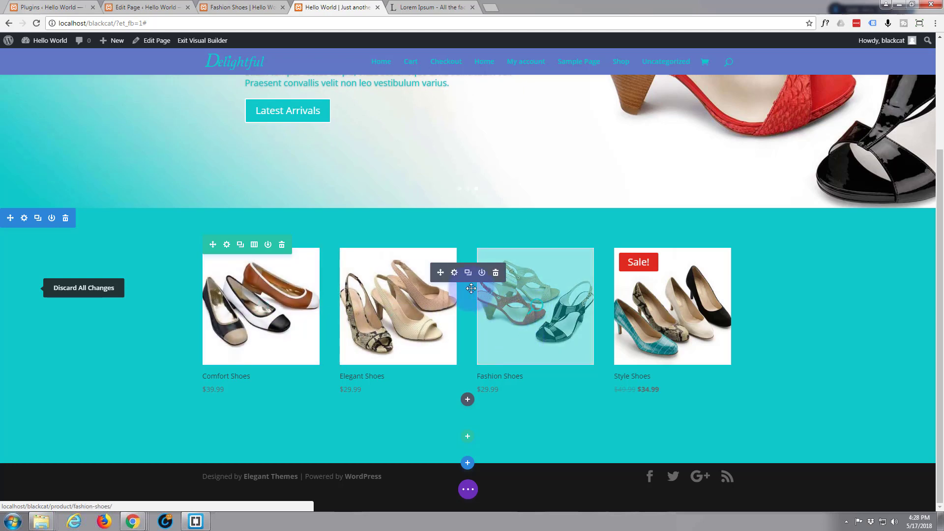
Change the Shop module overlay's icon hover color to white #ffffff and save the module settings
left_click(456, 274)
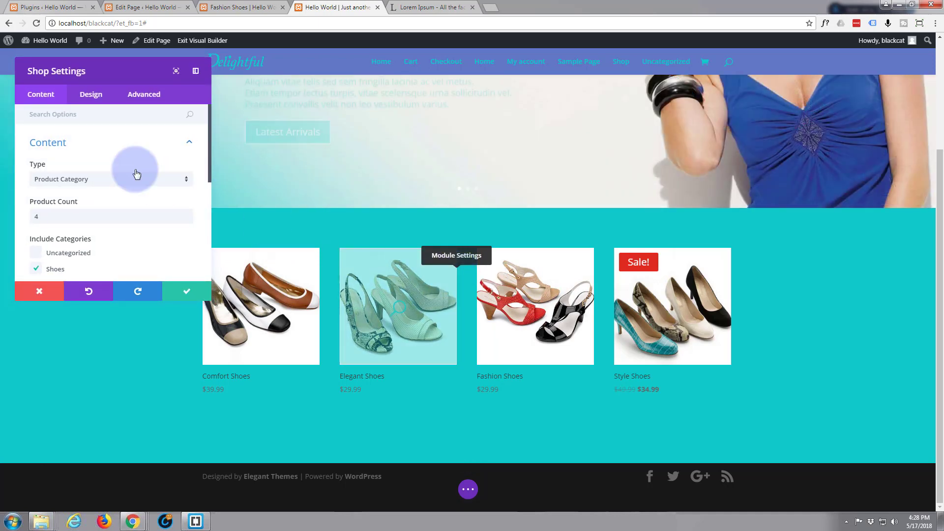
left_click(86, 98)
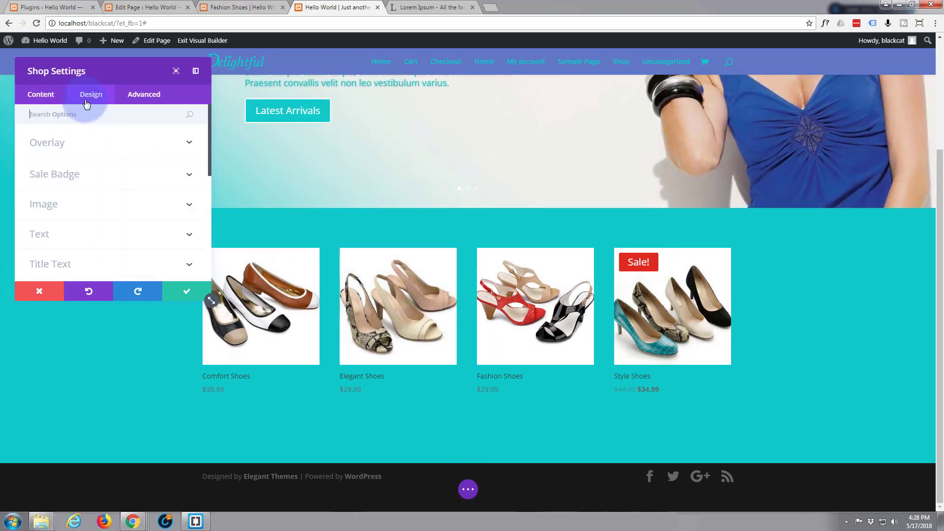
scroll(107, 210, "down", 2)
scroll(109, 210, "down", 2)
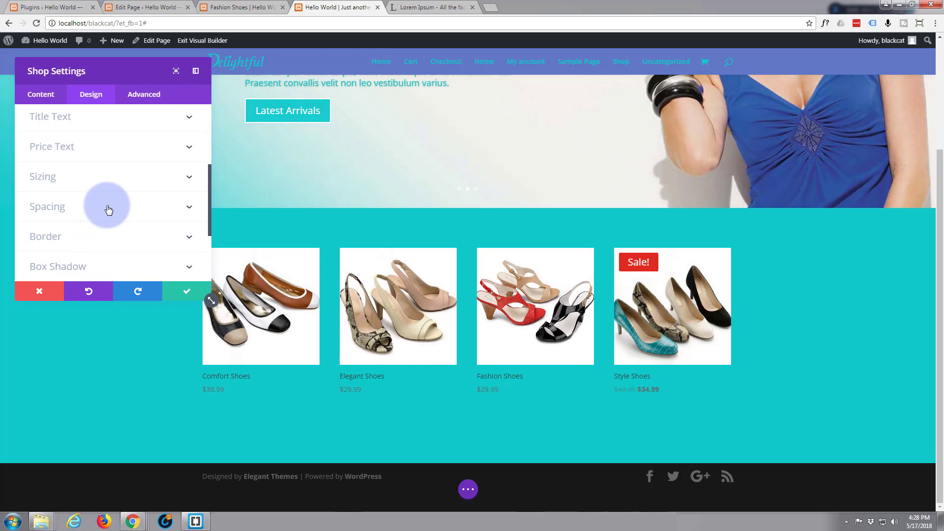
scroll(109, 210, "down", 1)
scroll(109, 211, "down", 1)
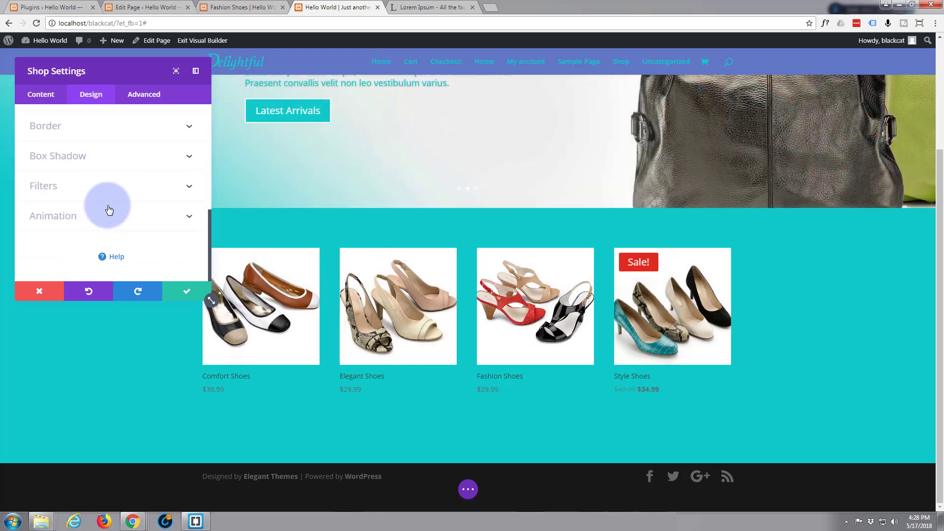
scroll(108, 211, "up", 5)
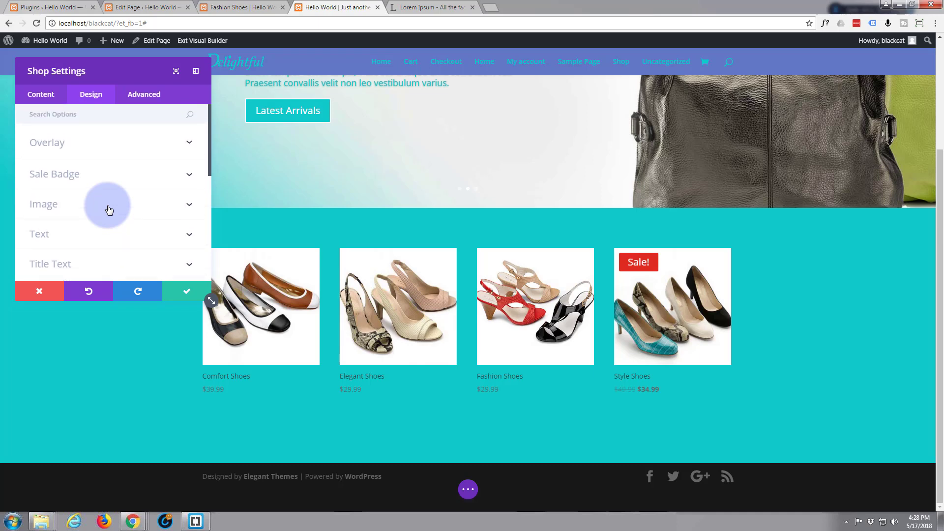
left_click(184, 146)
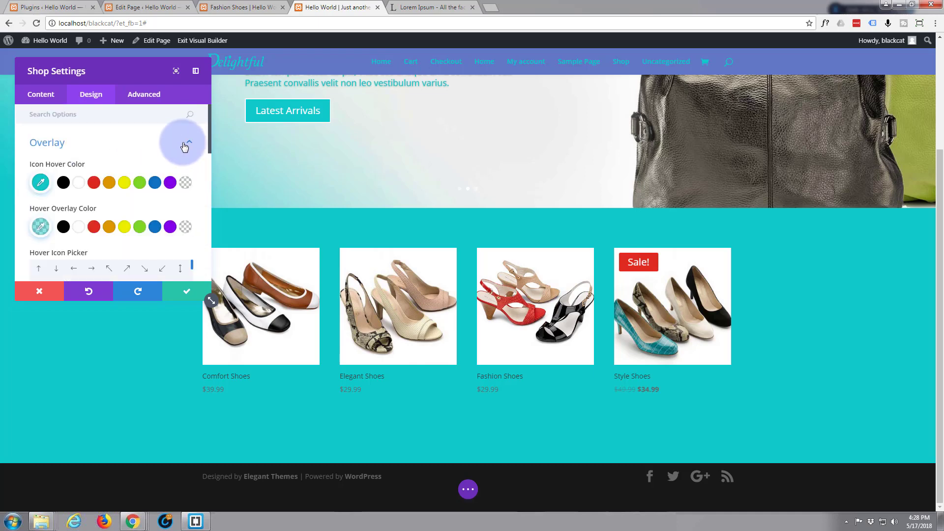
scroll(117, 178, "down", 1)
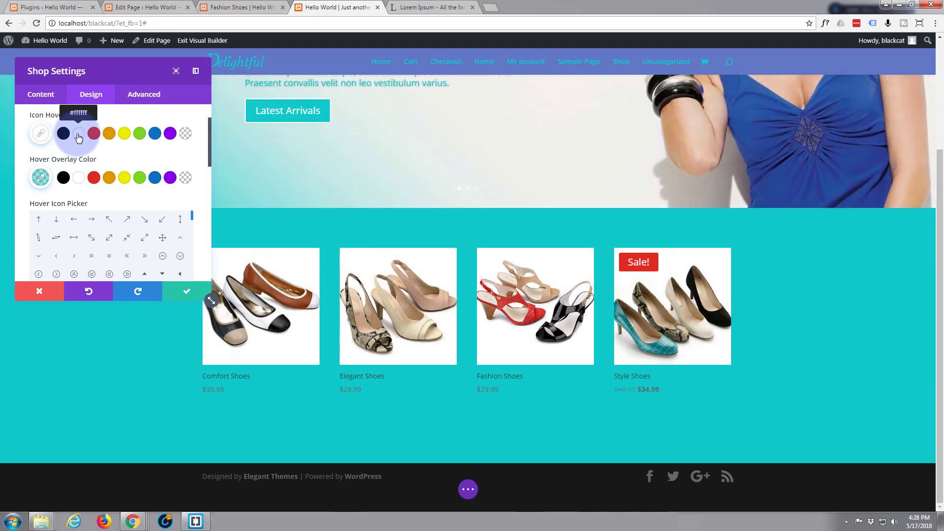
left_click(182, 292)
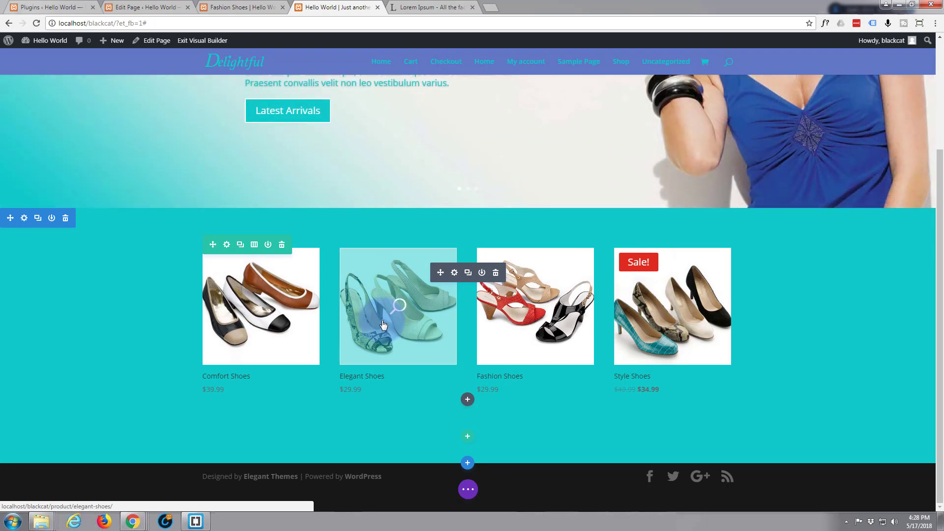
In the Shop module's image design settings, apply the bottom-edge box shadow preset to the product images
left_click(454, 274)
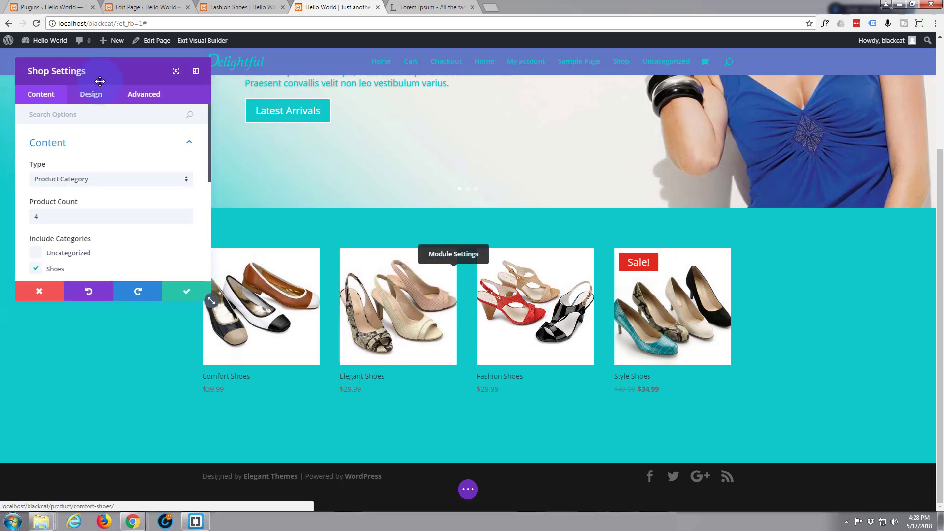
left_click(93, 98)
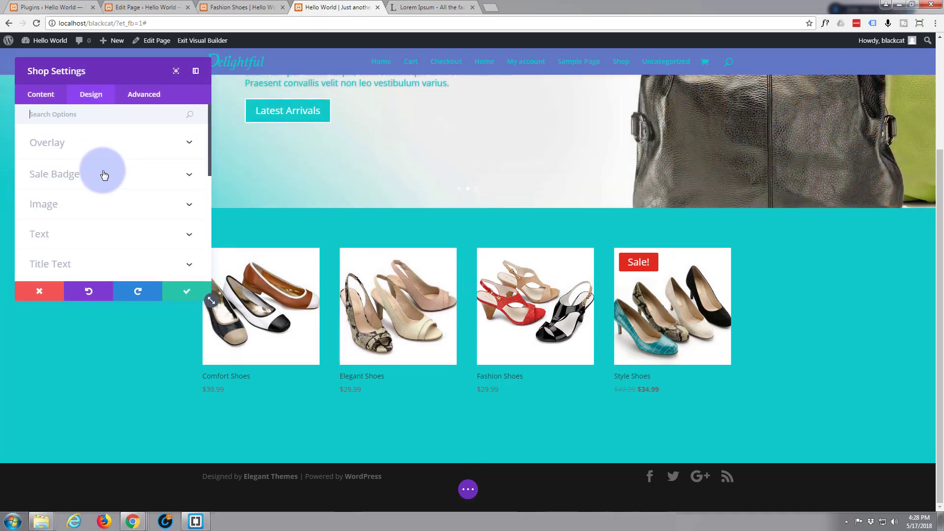
scroll(103, 172, "down", 2)
left_click(185, 155)
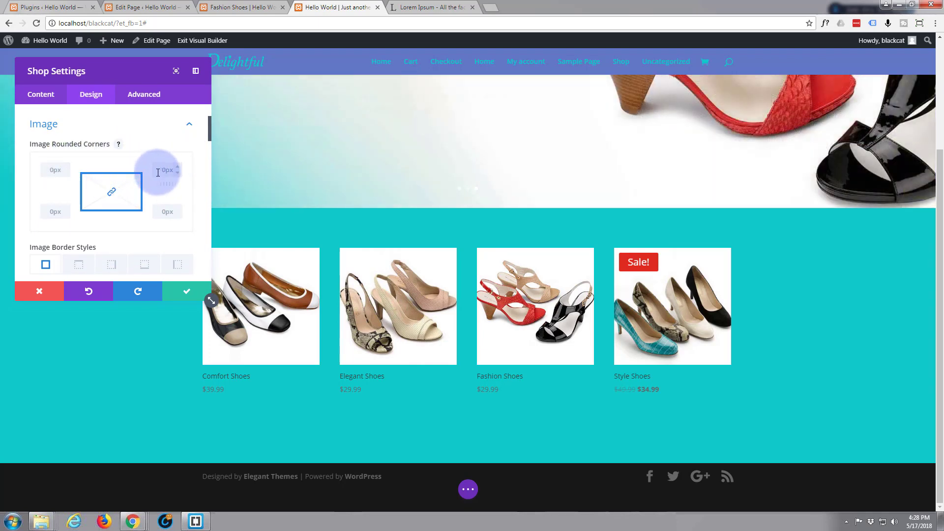
scroll(110, 189, "down", 1)
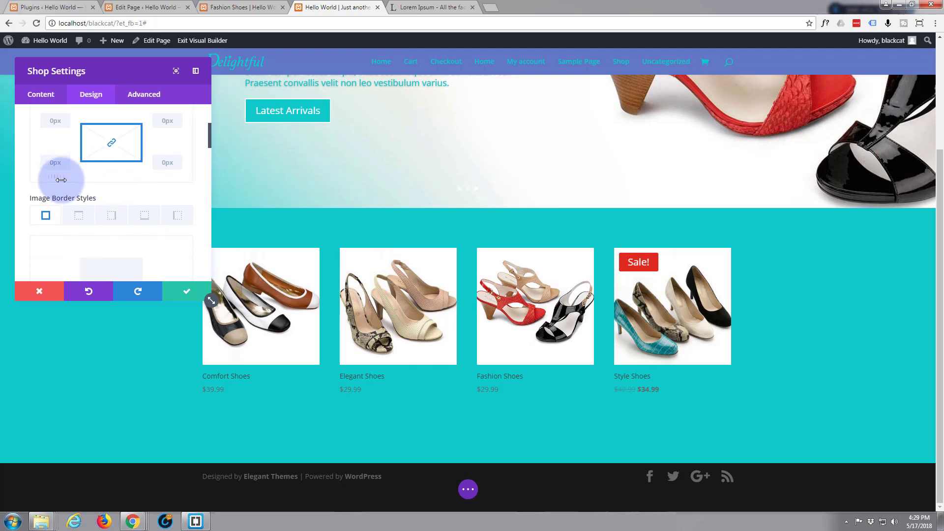
scroll(59, 181, "down", 2)
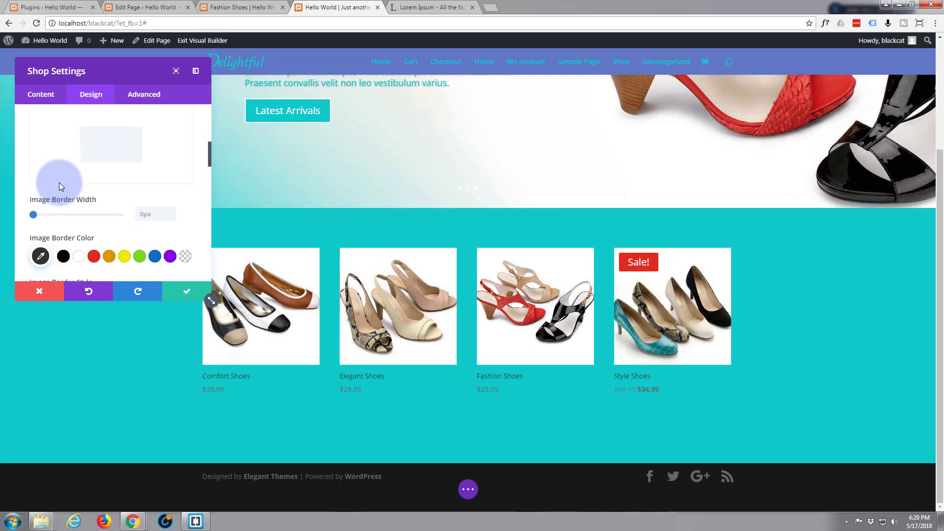
scroll(59, 186, "down", 2)
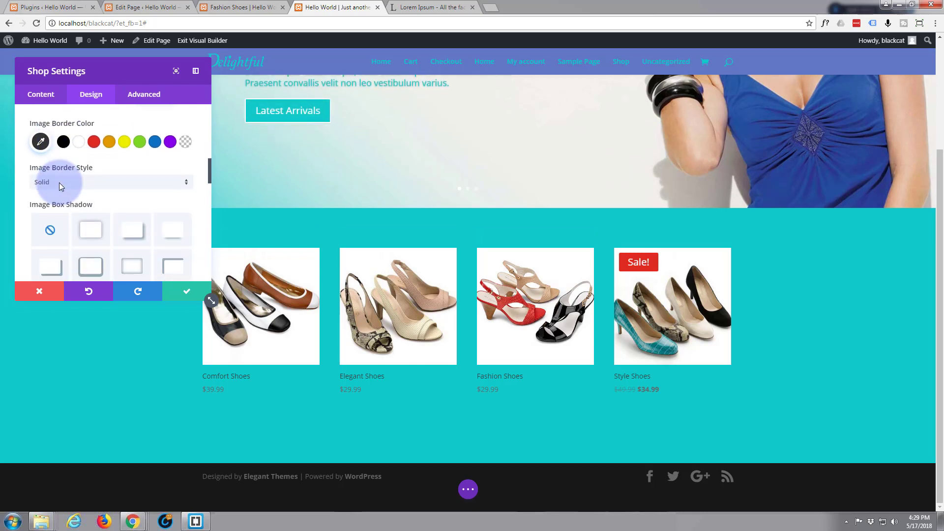
scroll(61, 187, "down", 1)
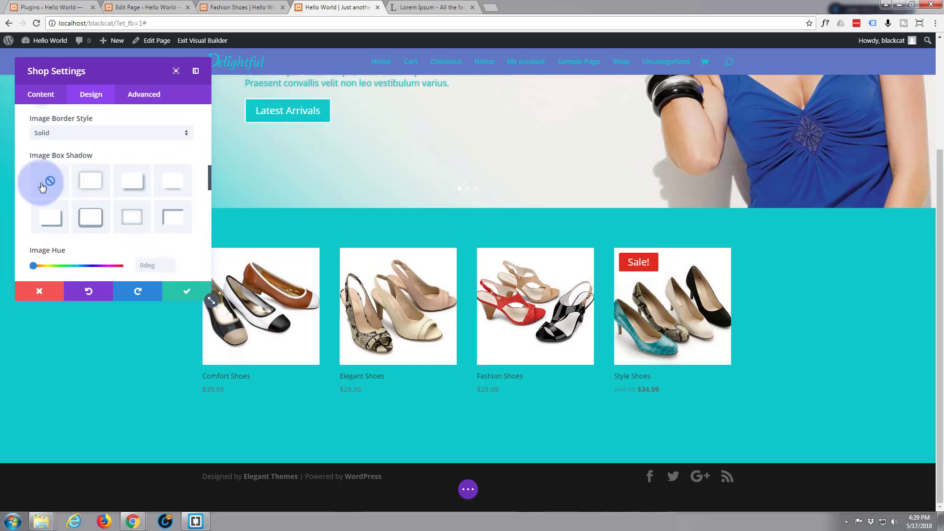
left_click(171, 185)
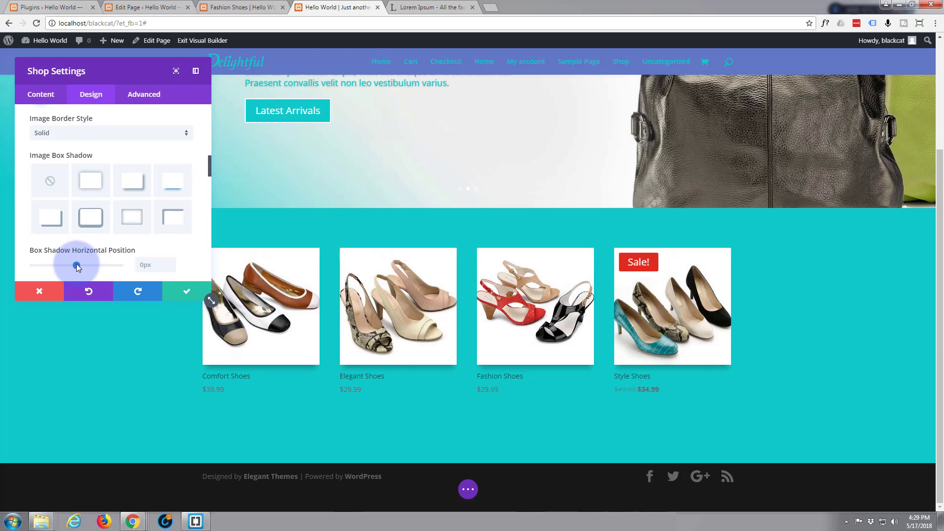
Set the product images' box shadow to a horizontal position of 22px and a vertical position of 20px
mouse_move(76, 263)
left_mouse_down()
mouse_move(103, 265)
mouse_move(89, 265)
left_mouse_up()
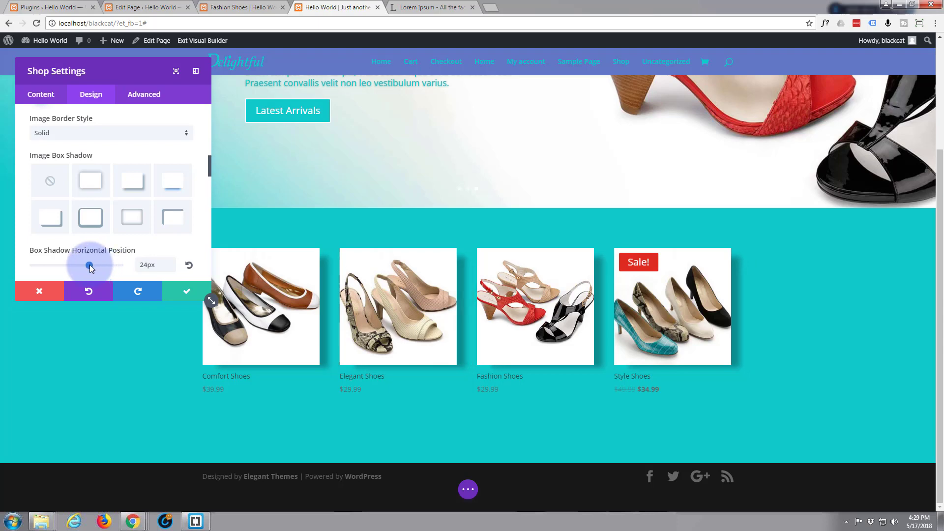
scroll(84, 257, "down", 1)
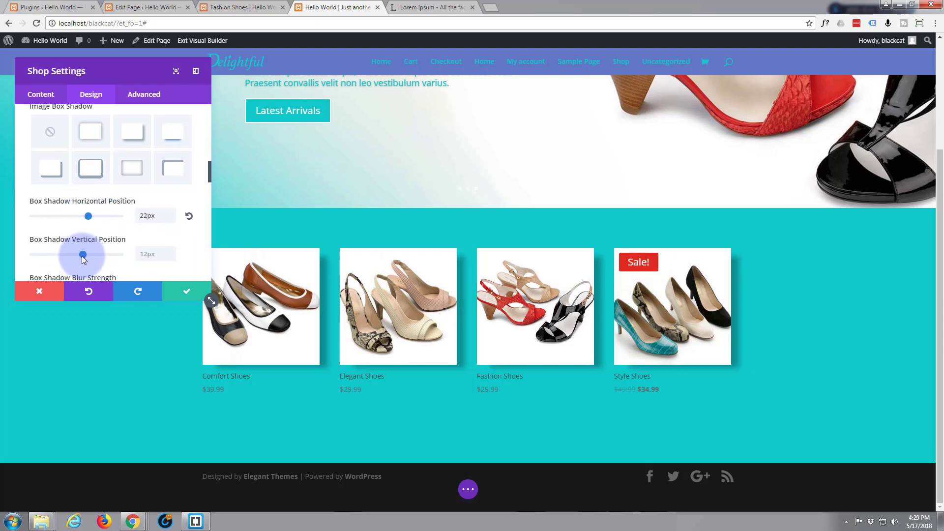
left_click_drag(83, 254, 88, 256)
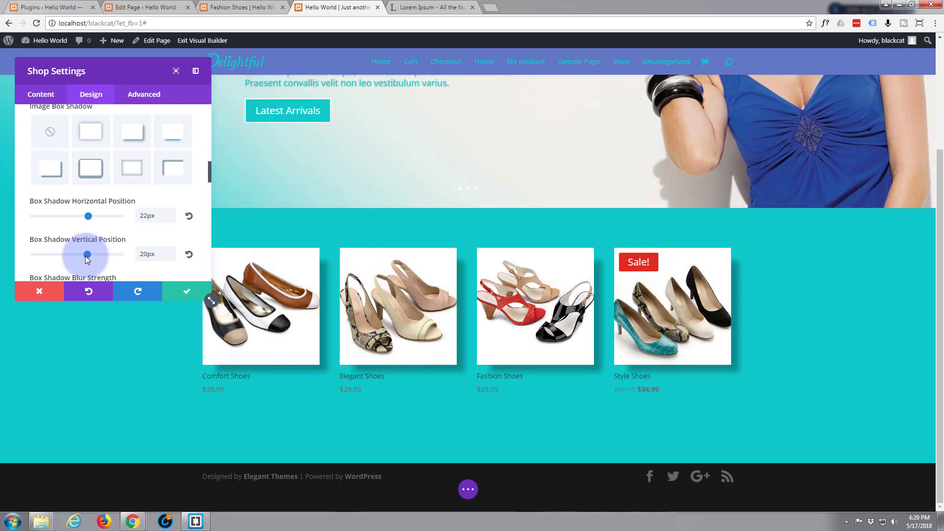
Review the Shop module's remaining box shadow, image filter, and text orientation and shadow options
scroll(86, 258, "down", 3)
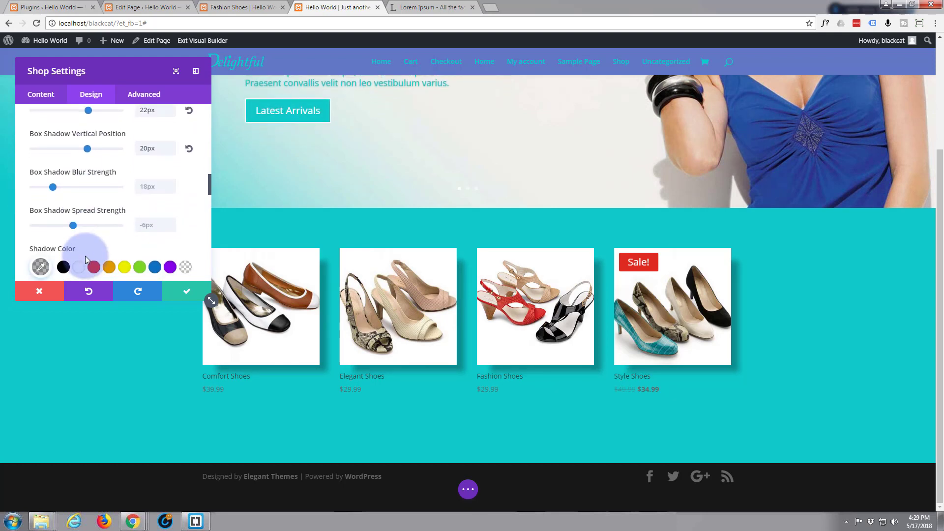
scroll(85, 256, "down", 2)
scroll(85, 255, "down", 4)
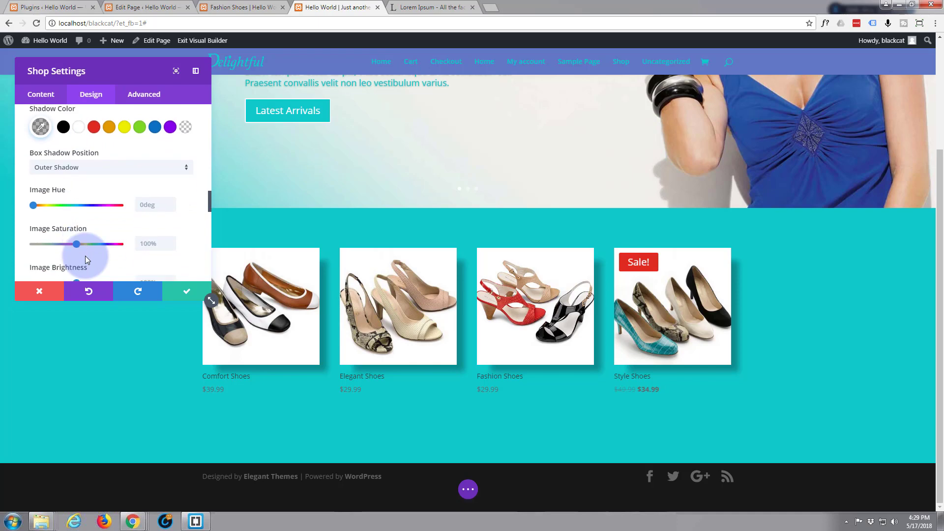
scroll(84, 255, "down", 1)
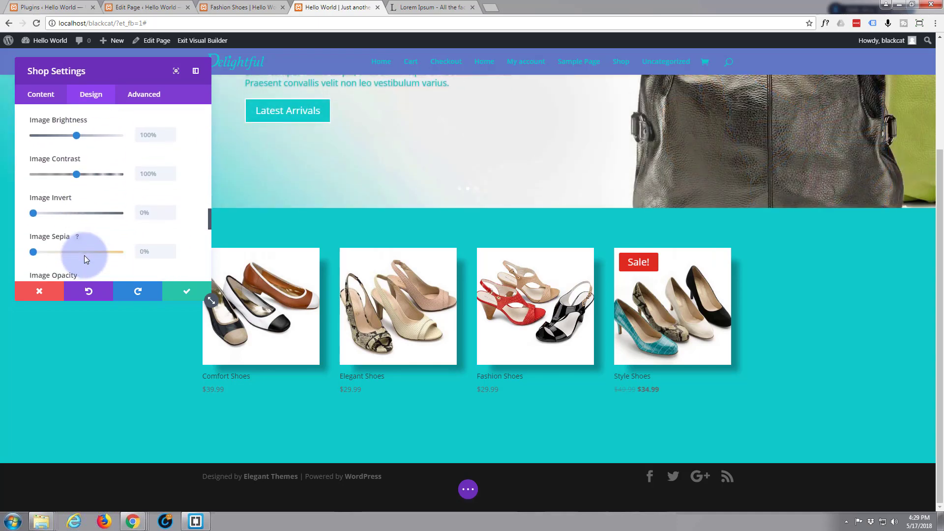
scroll(84, 256, "down", 2)
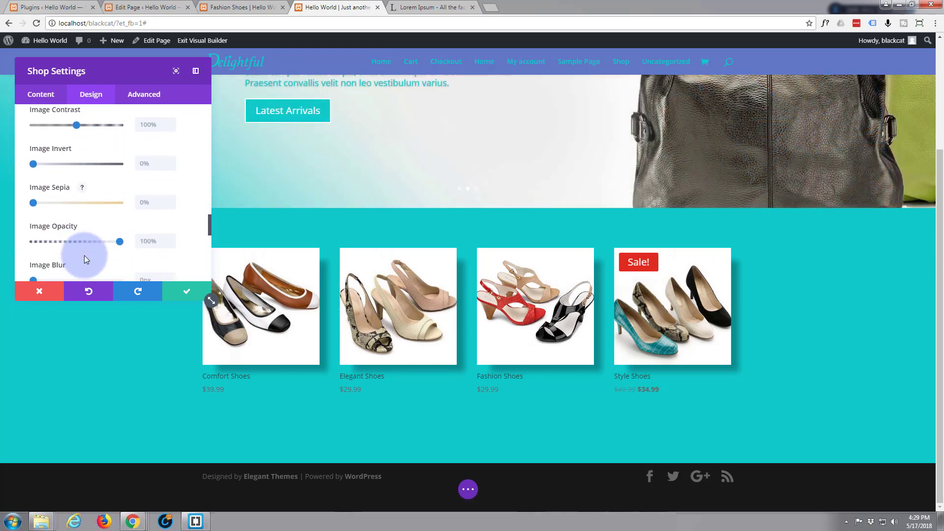
scroll(84, 255, "down", 1)
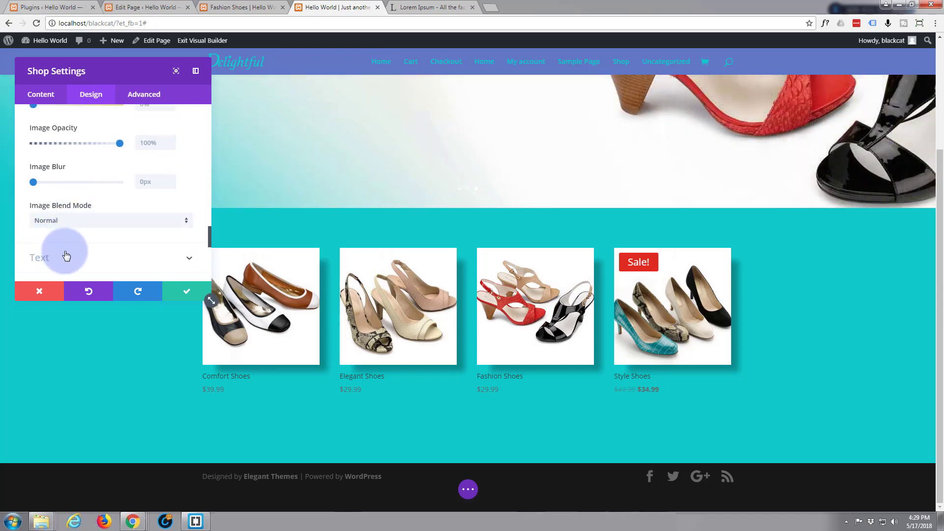
scroll(94, 254, "down", 1)
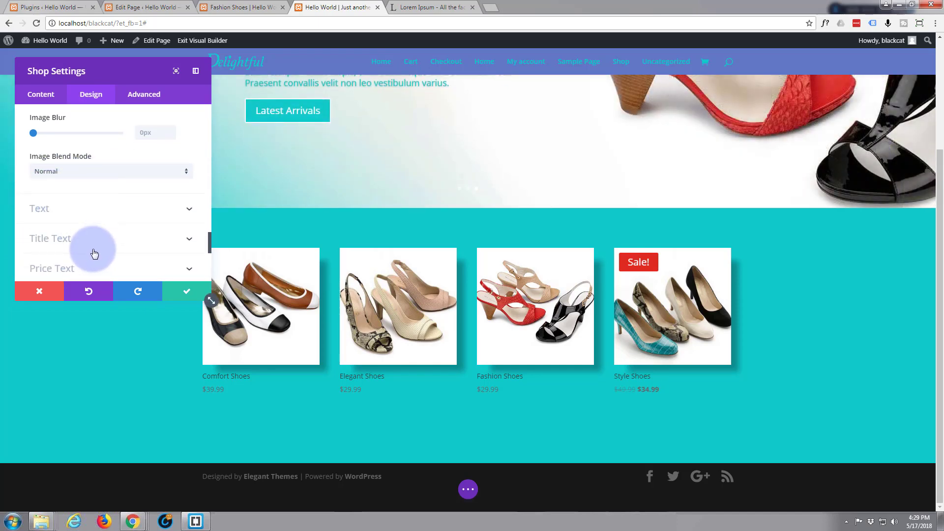
left_click(192, 210)
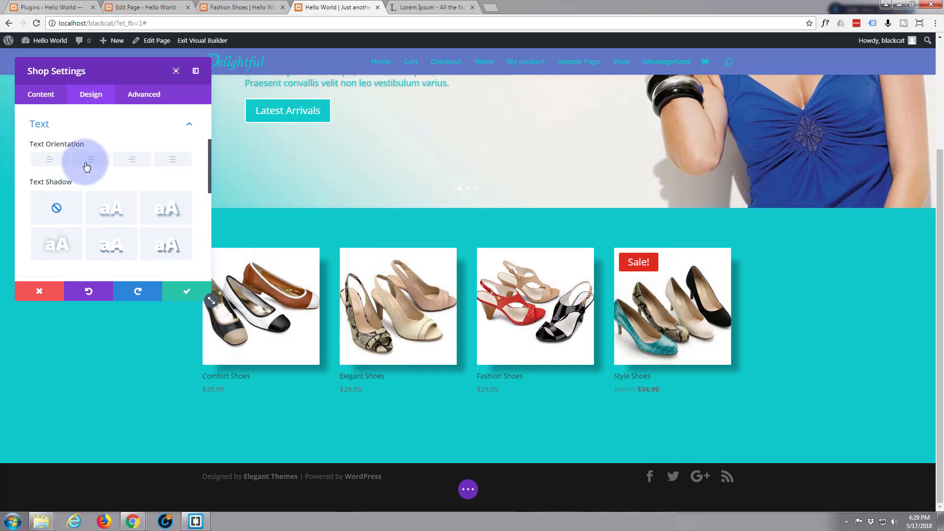
scroll(112, 206, "down", 5)
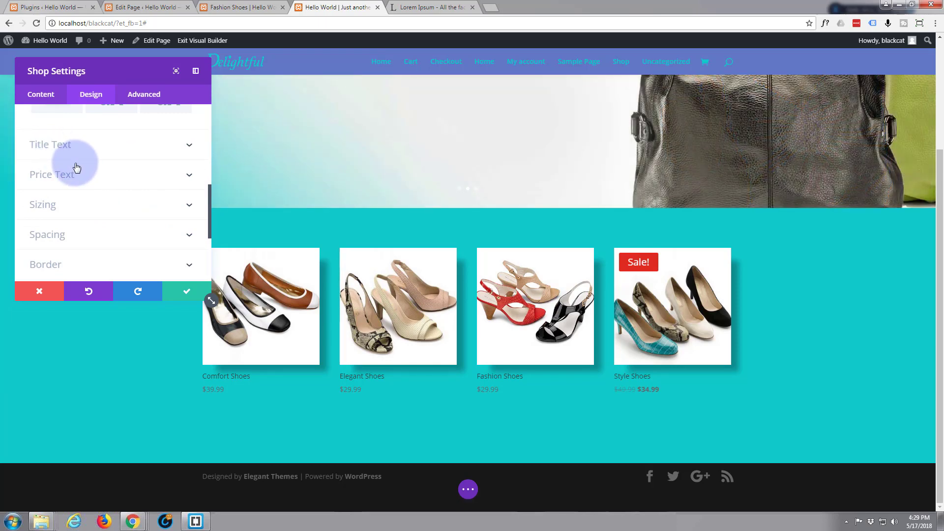
Set the Shop module's product title text color to white and its text size to 24px
left_click(185, 147)
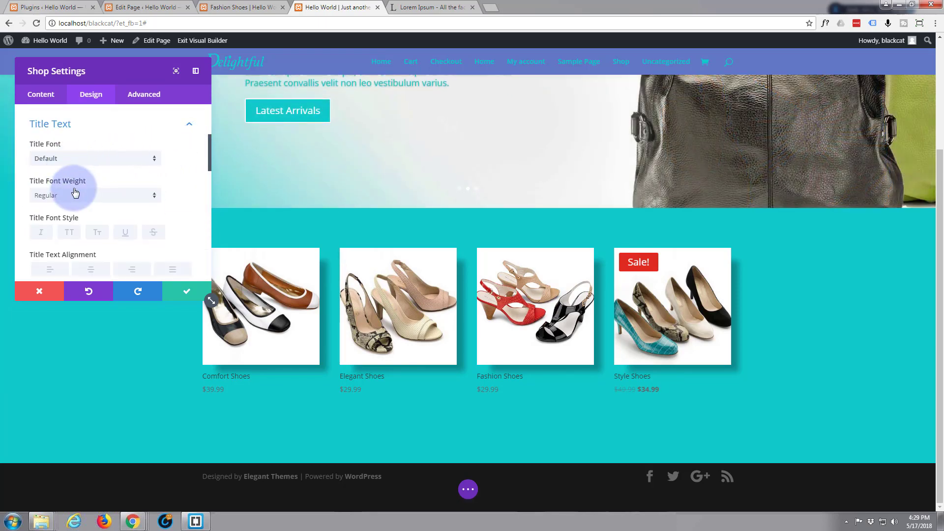
scroll(109, 195, "down", 1)
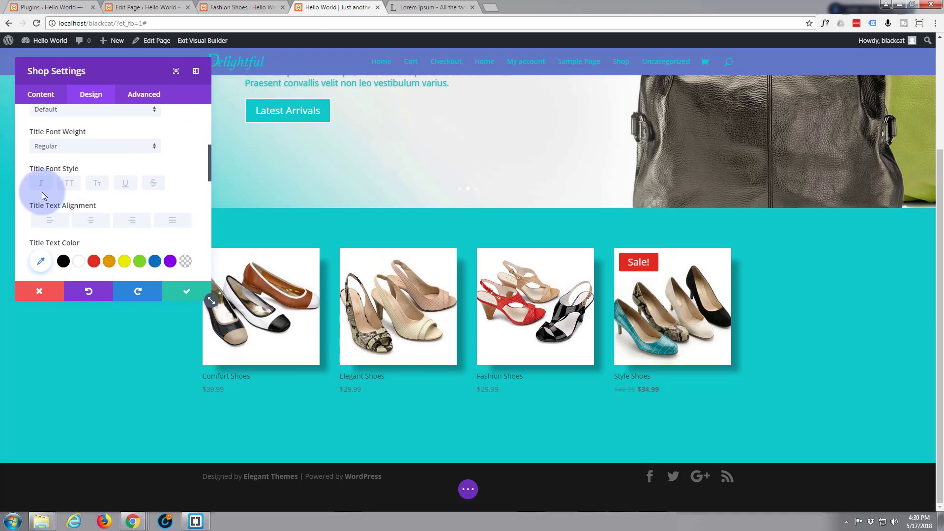
scroll(42, 192, "down", 1)
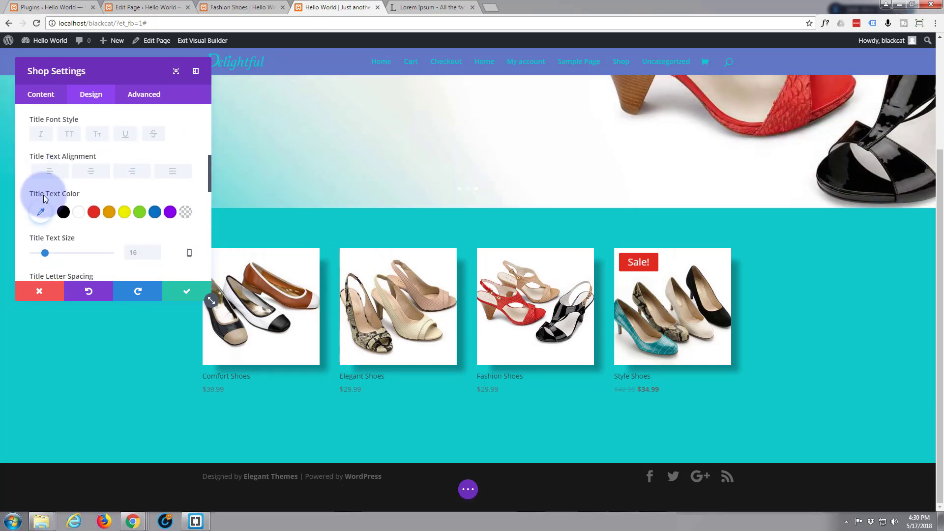
left_click(78, 214)
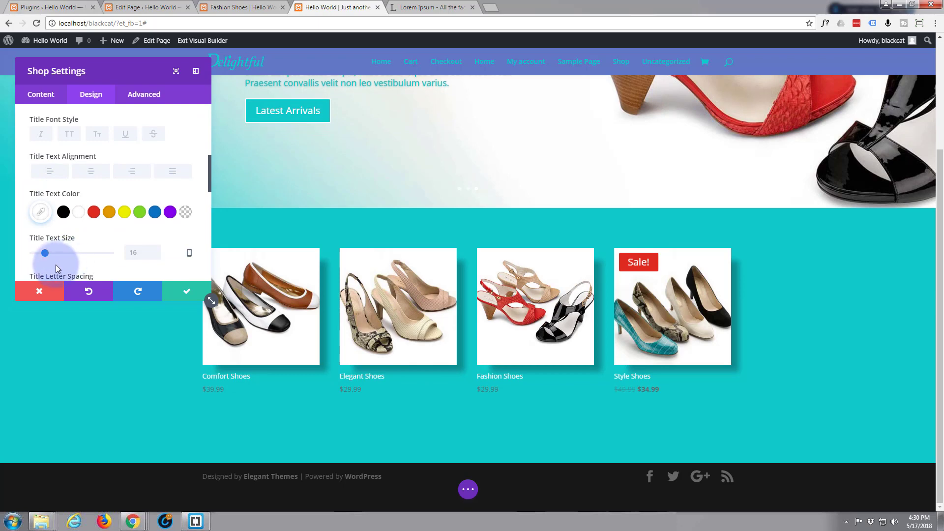
left_click_drag(47, 255, 52, 256)
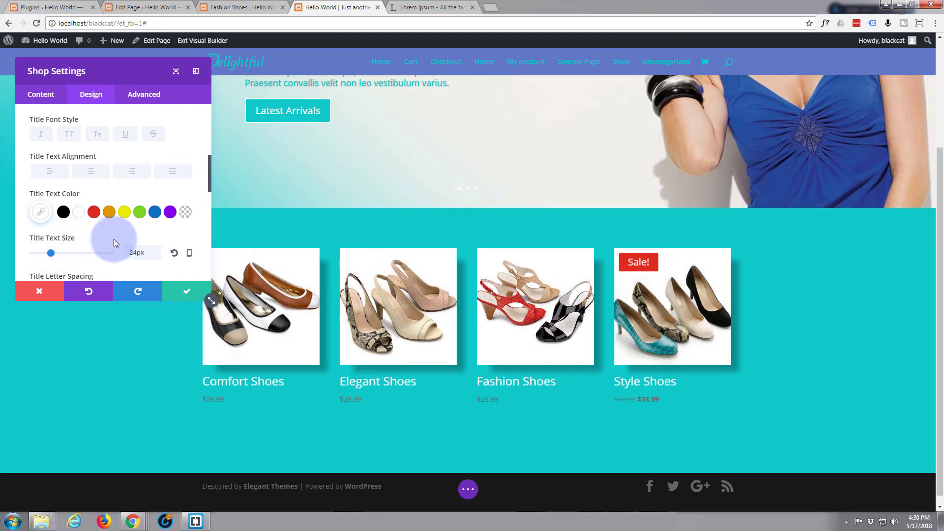
Center-align the product titles in the Shop module's title text settings
scroll(114, 239, "down", 2)
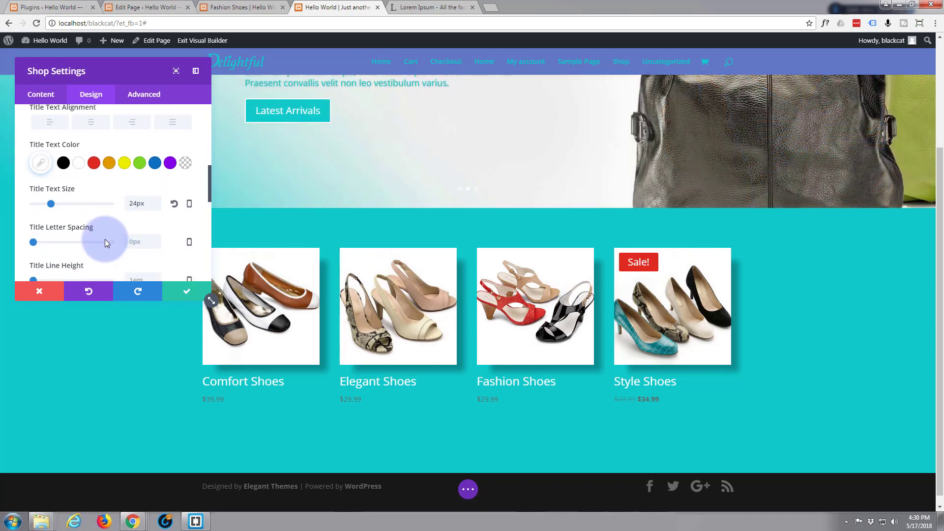
scroll(104, 238, "up", 2)
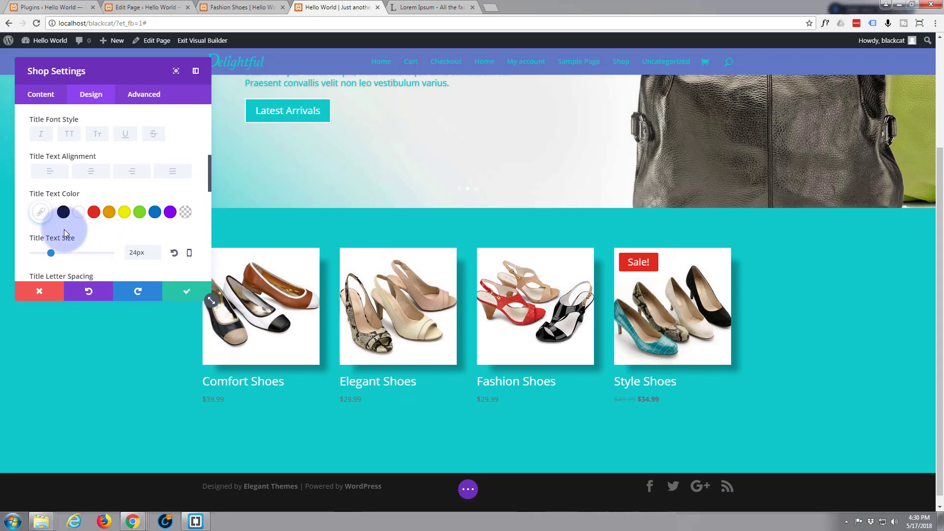
left_click(92, 173)
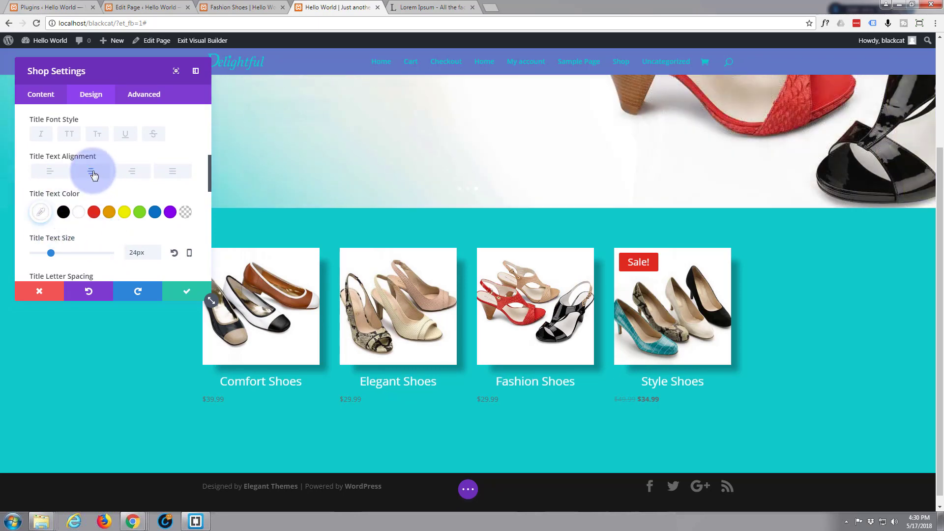
Try adjusting the letter spacing of the product titles
scroll(89, 202, "down", 2)
scroll(88, 205, "down", 2)
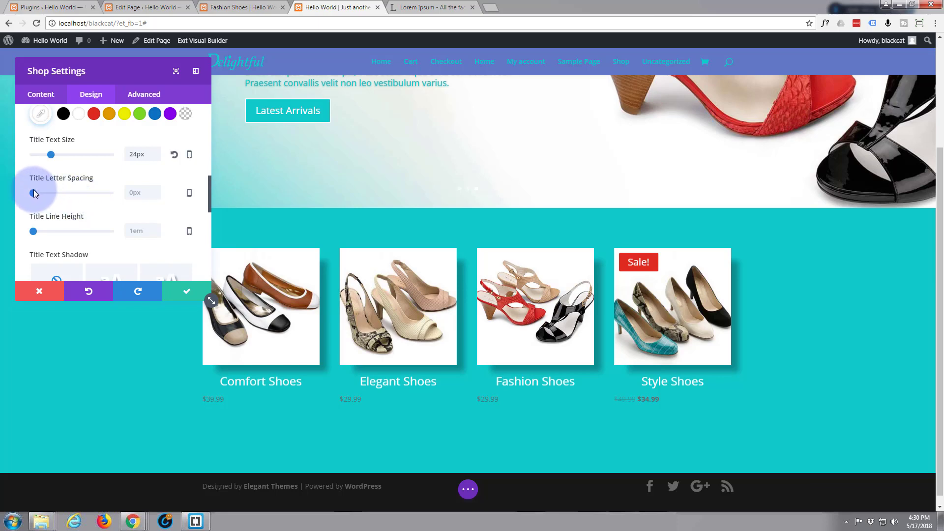
left_click_drag(33, 191, 33, 193)
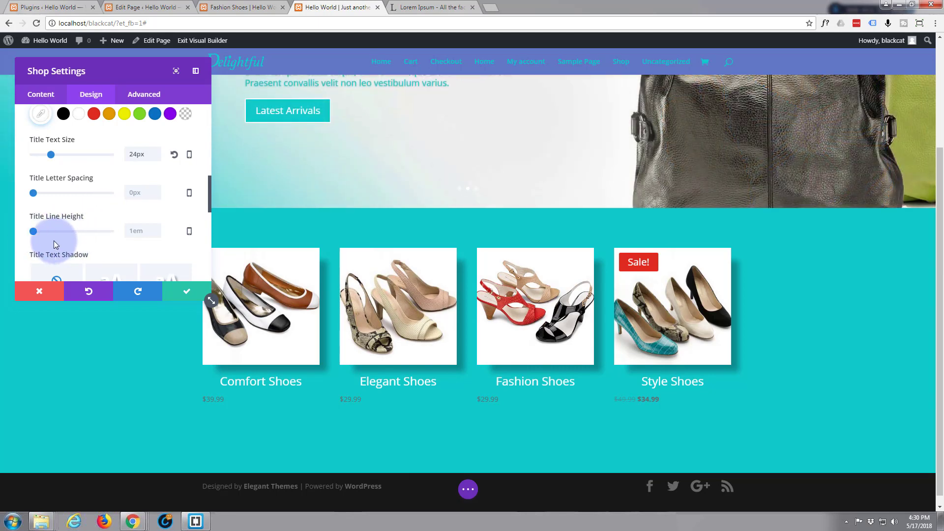
Apply the title text shadow preset with 0.08em horizontal and vertical lengths and 0em blur to the product titles
scroll(69, 238, "down", 1)
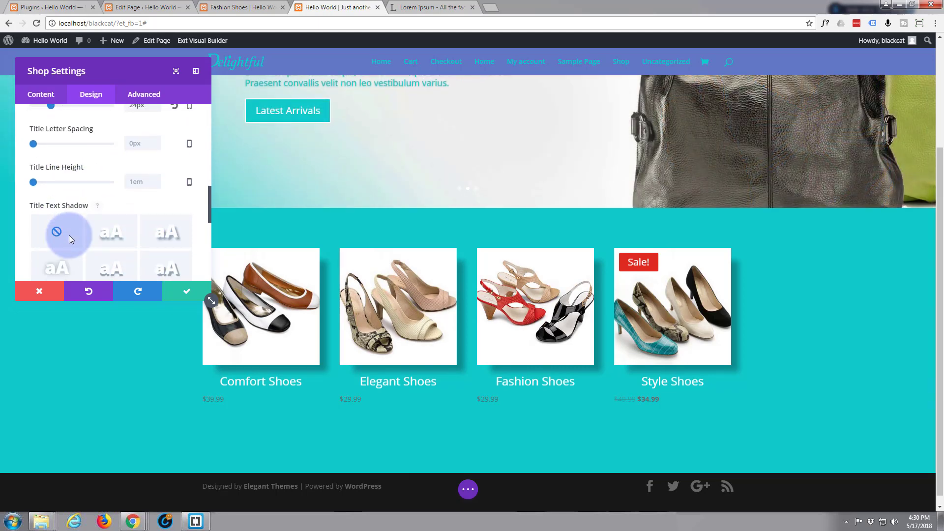
scroll(70, 239, "down", 1)
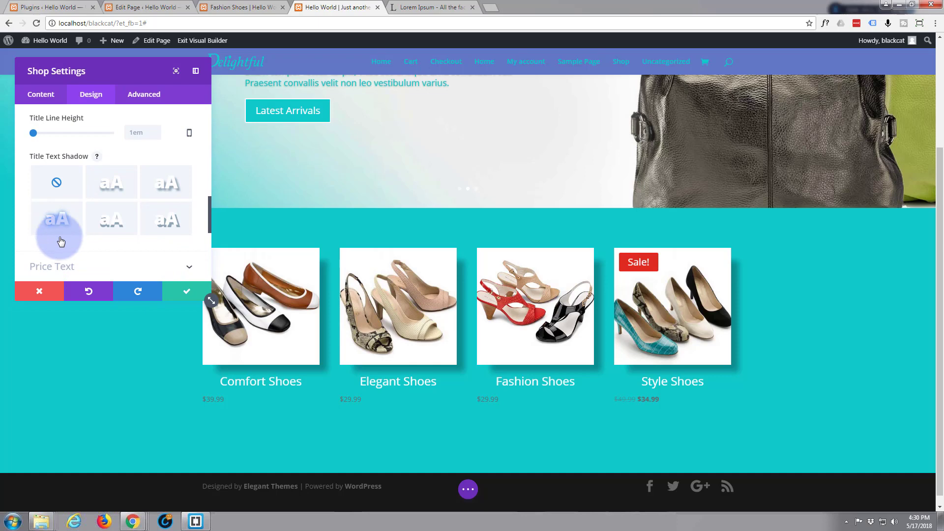
left_click(113, 193)
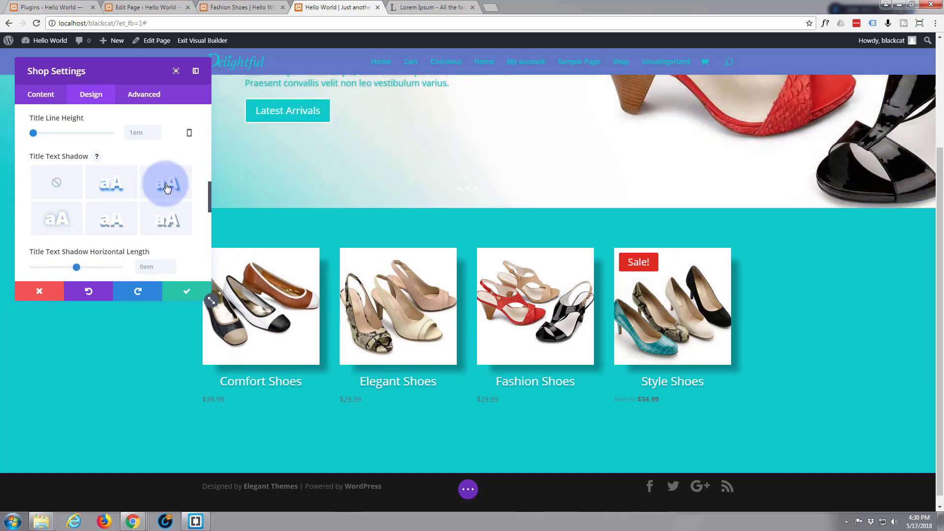
left_click(58, 224)
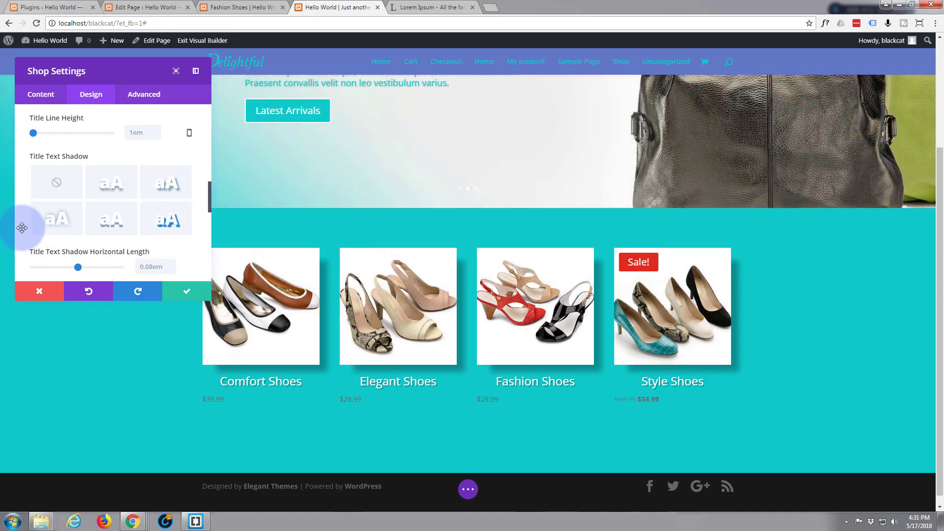
scroll(58, 216, "down", 2)
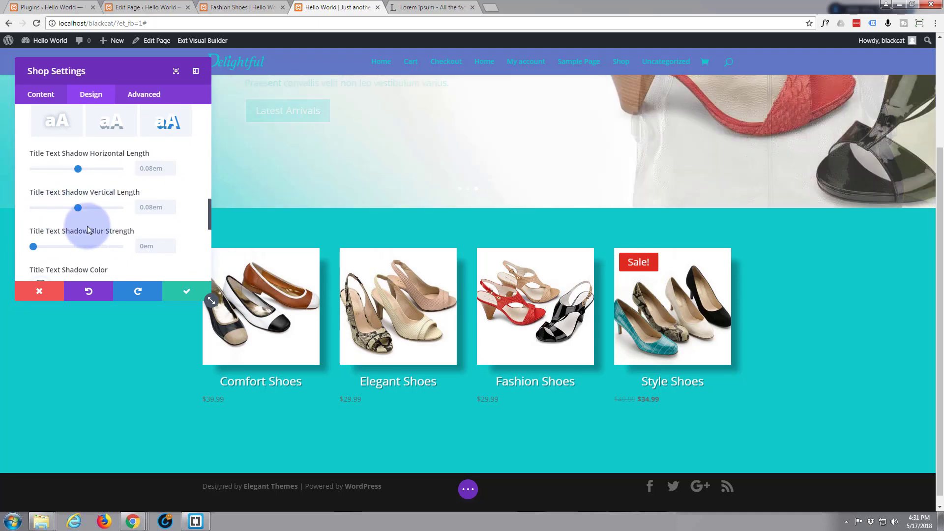
scroll(86, 226, "down", 1)
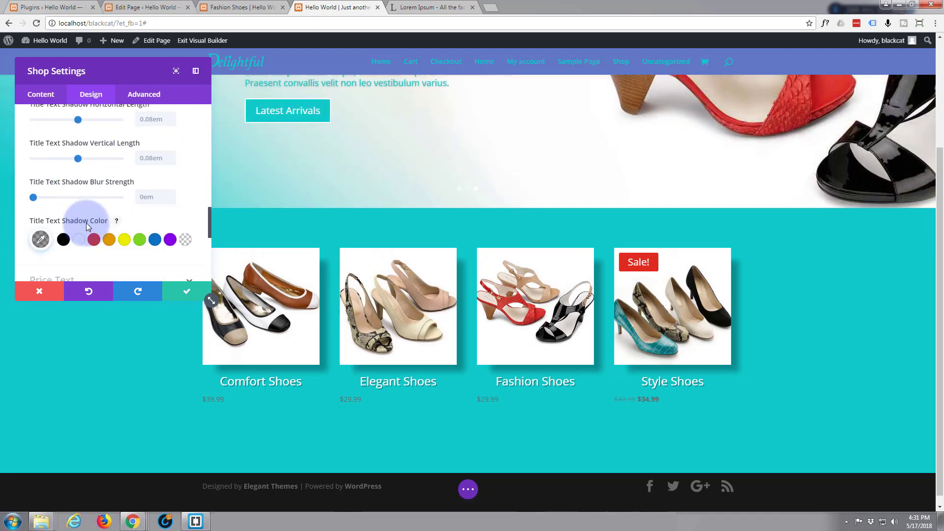
Set the Shop module's product price font weight to Bold and center-align the prices
scroll(86, 226, "down", 1)
scroll(86, 223, "down", 1)
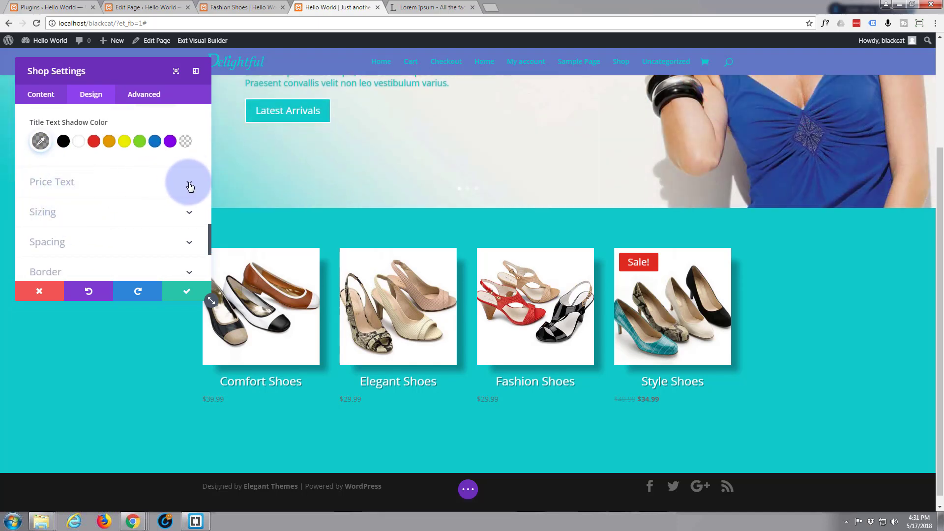
left_click(190, 186)
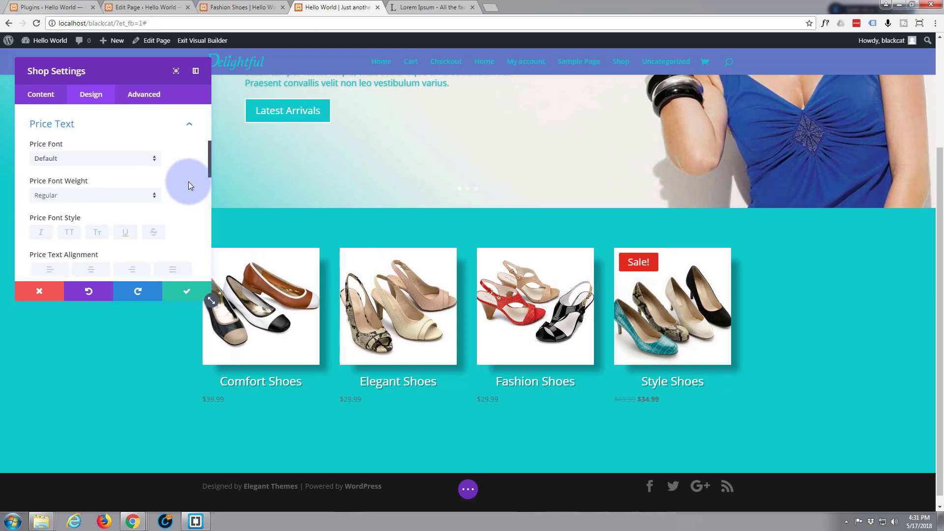
left_click(155, 196)
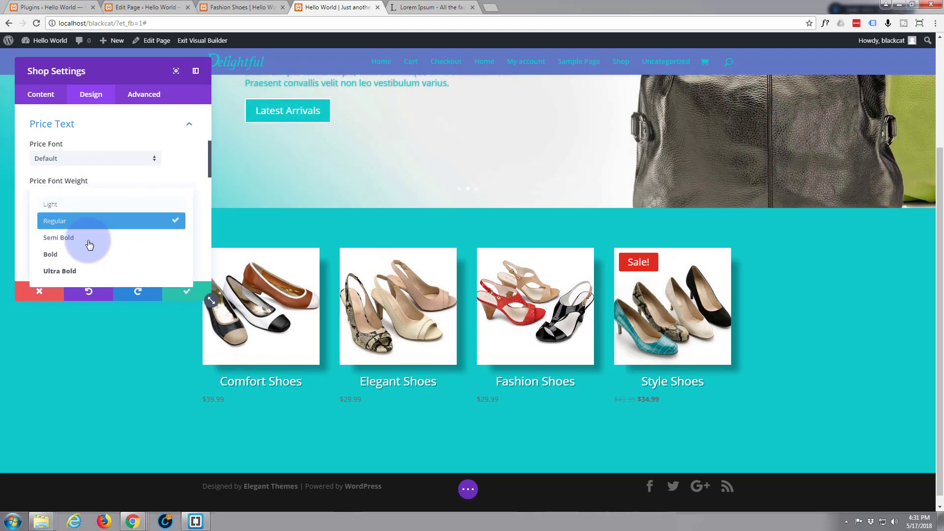
left_click(85, 260)
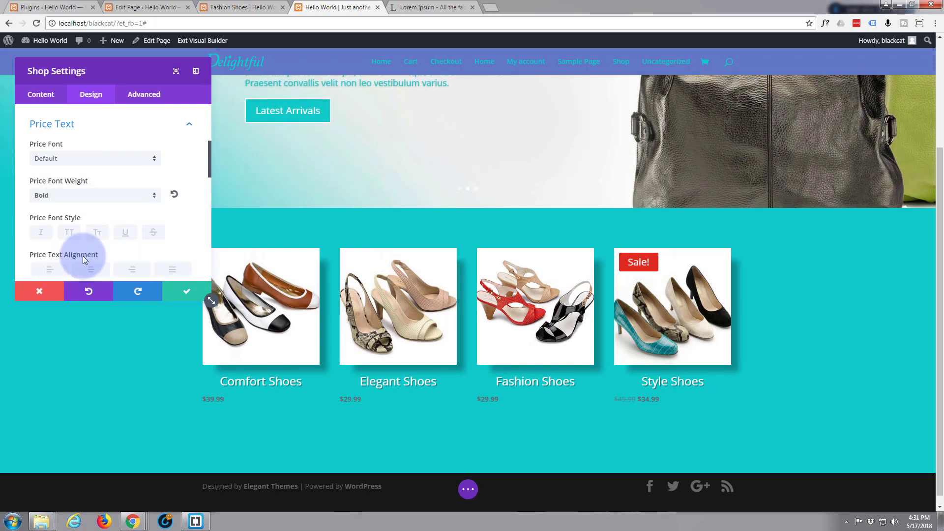
left_click(41, 232)
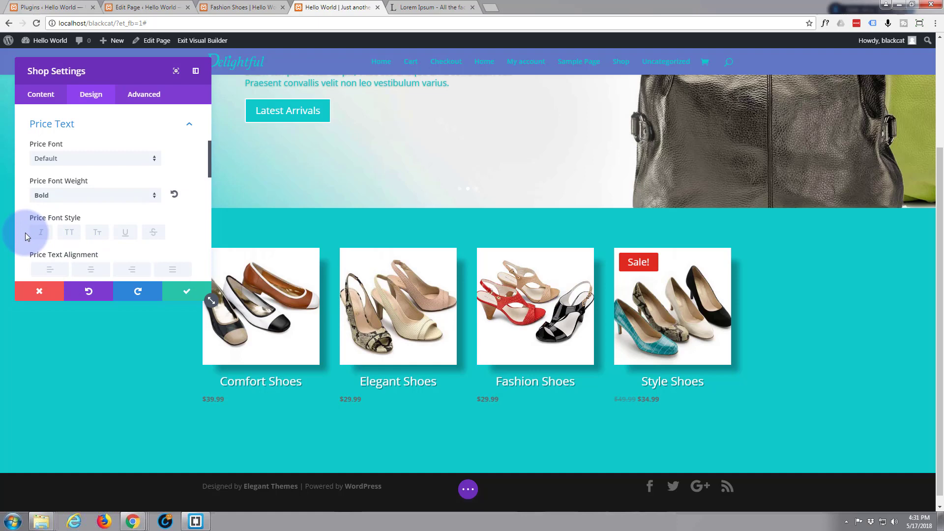
scroll(24, 229, "down", 1)
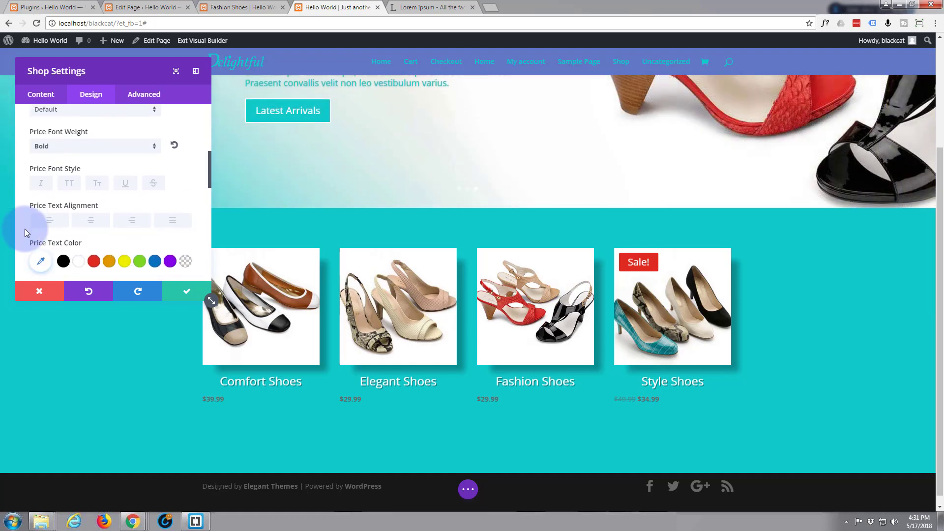
left_click(92, 221)
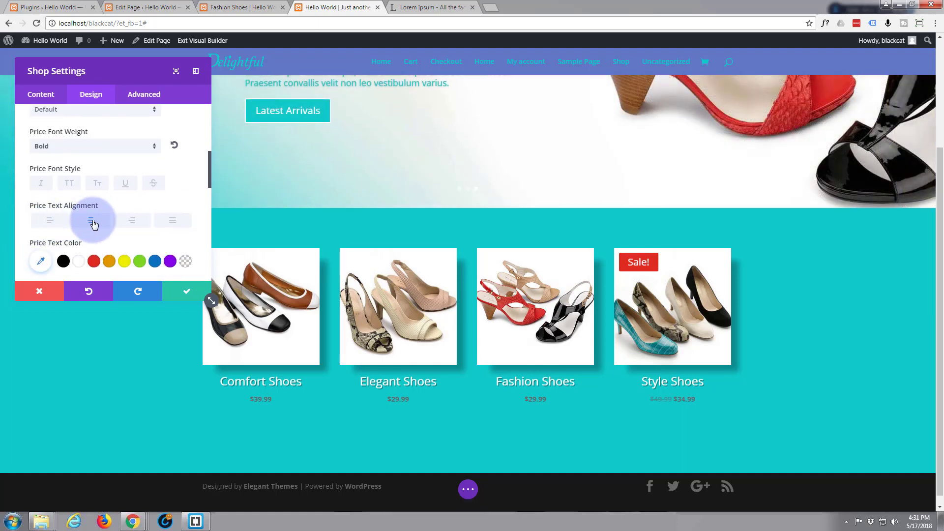
Set the product price text color to white and its text size to 23px
scroll(92, 221, "down", 1)
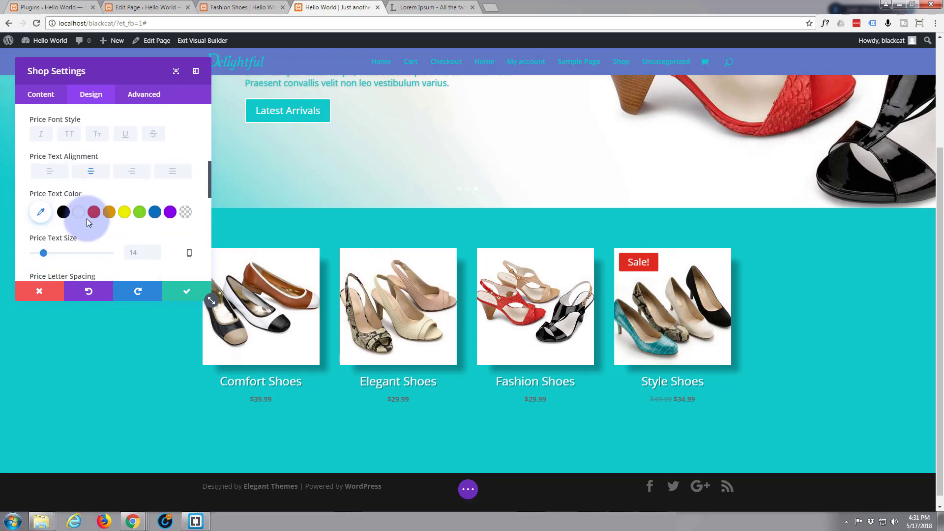
left_click(79, 211)
left_click_drag(41, 253, 50, 254)
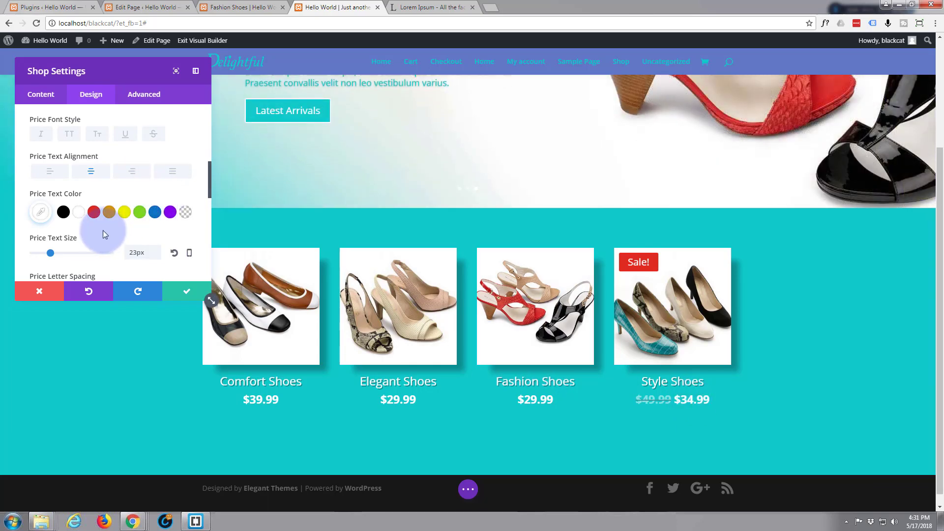
Apply the text shadow preset with 0.08em horizontal and vertical lengths and 0em blur to the product prices
scroll(102, 233, "down", 1)
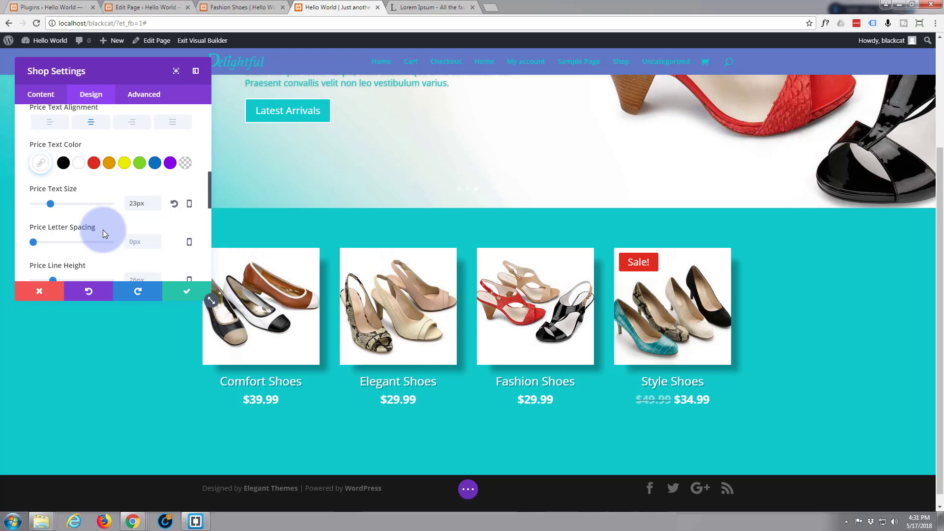
scroll(104, 233, "down", 2)
scroll(103, 233, "down", 2)
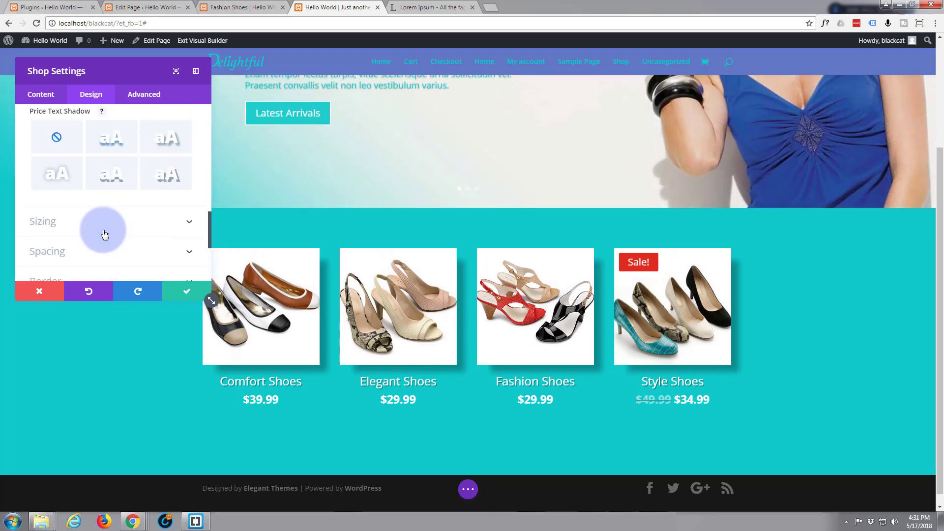
left_click(168, 171)
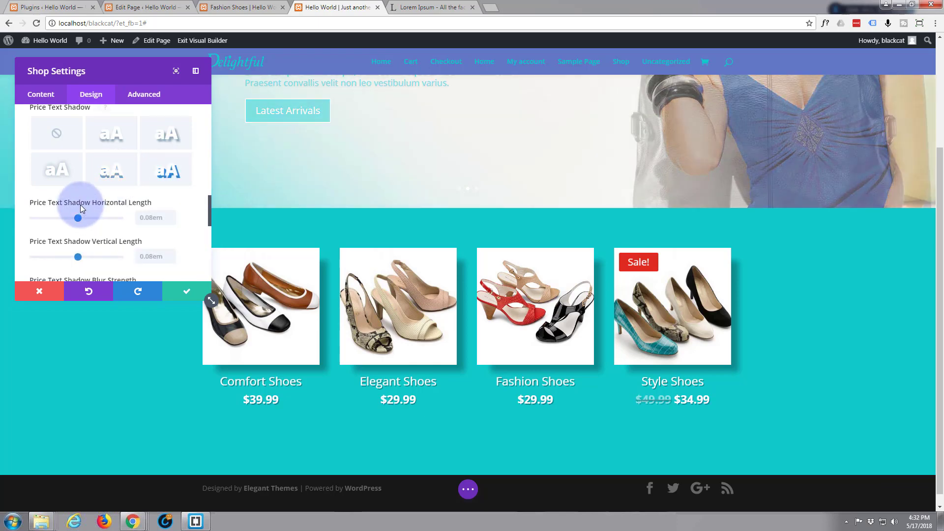
scroll(81, 207, "down", 1)
scroll(82, 207, "down", 1)
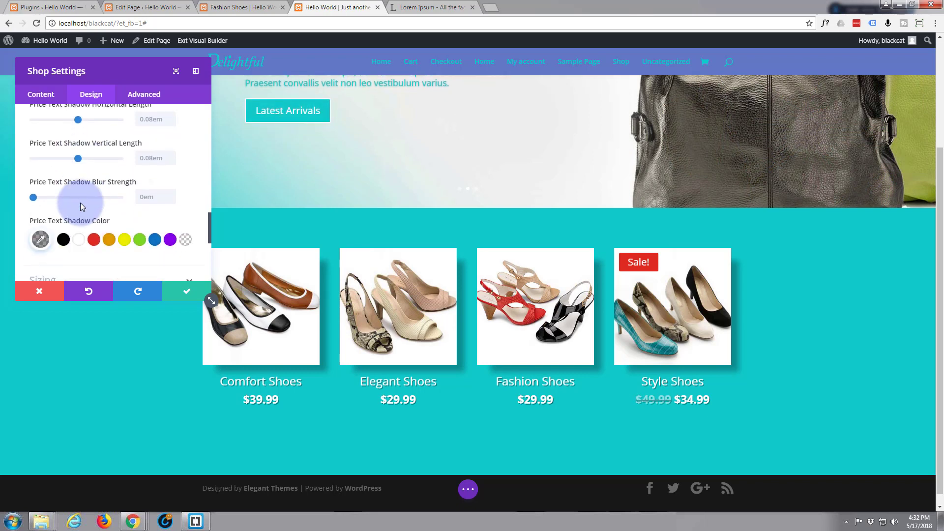
scroll(81, 202, "down", 2)
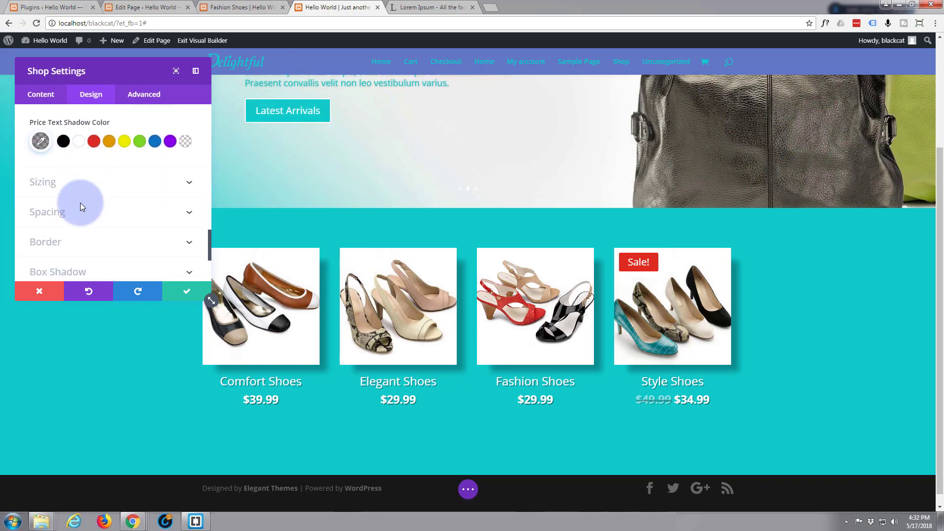
scroll(81, 202, "down", 1)
scroll(82, 204, "down", 1)
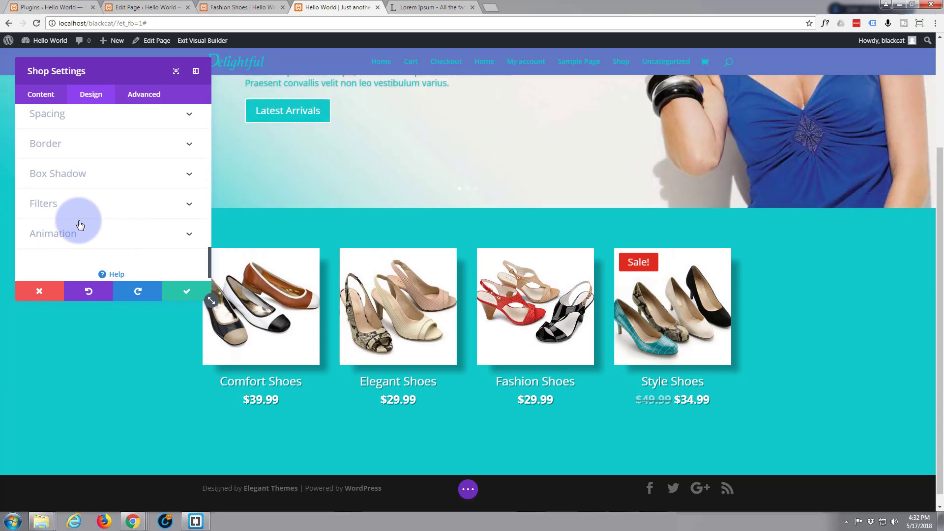
Save the Shop module's changes and exit the Visual Builder to the live home page
left_click(181, 292)
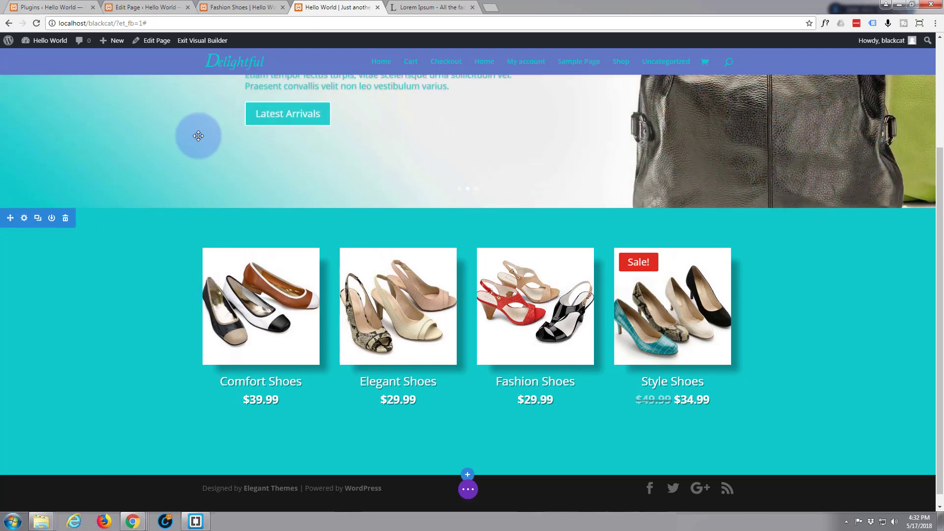
left_click(468, 489)
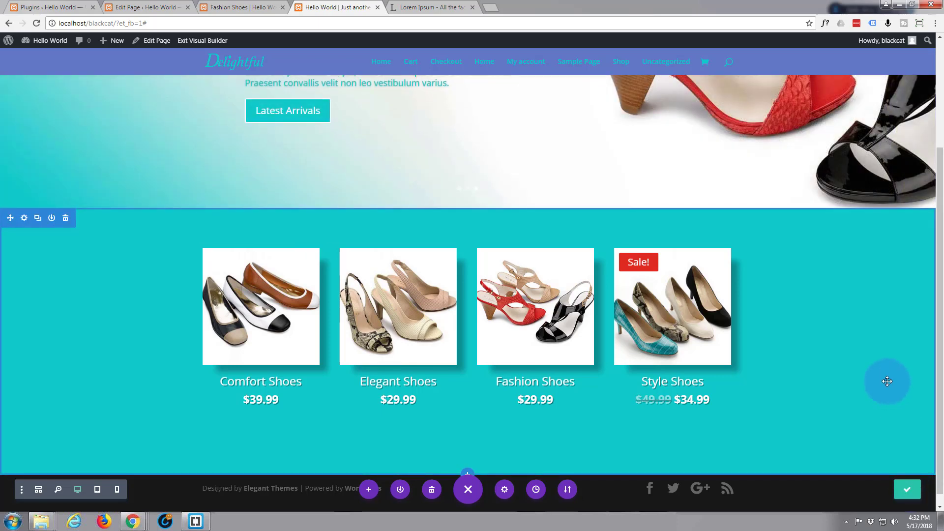
left_click(218, 43)
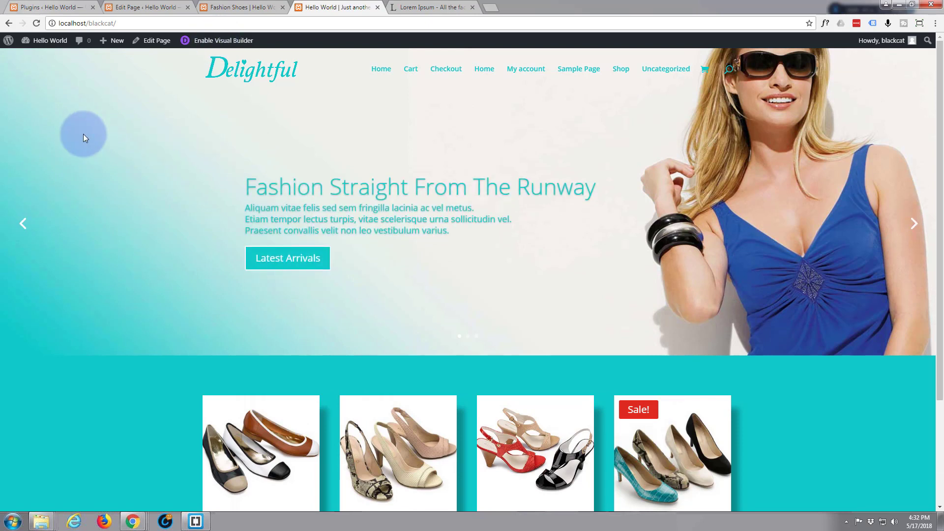
Review the slider and the styled Shoes products on the live home page
scroll(82, 134, "down", 3)
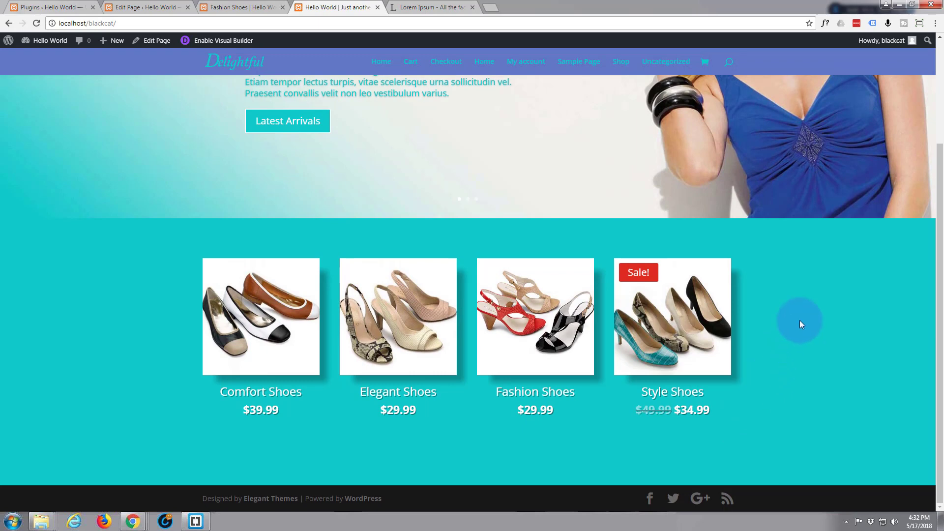
scroll(167, 328, "up", 3)
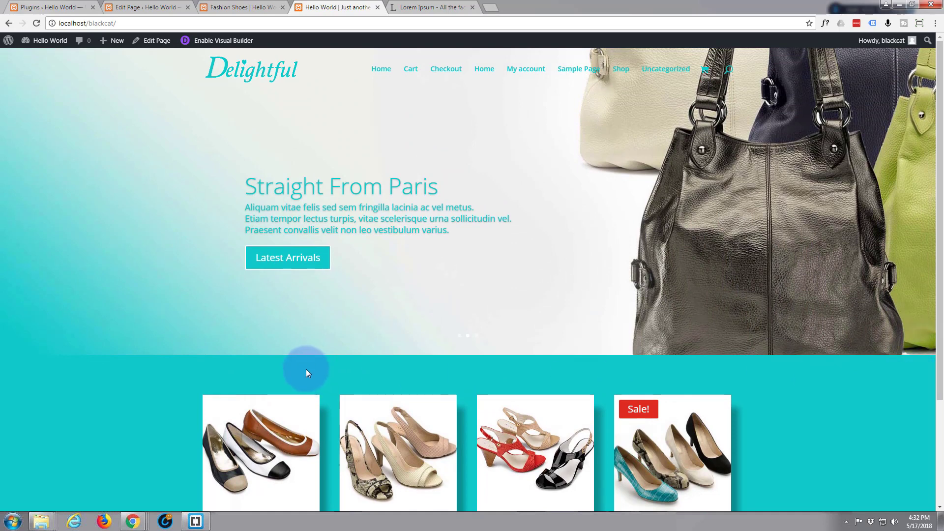
scroll(303, 359, "down", 1)
scroll(301, 362, "down", 2)
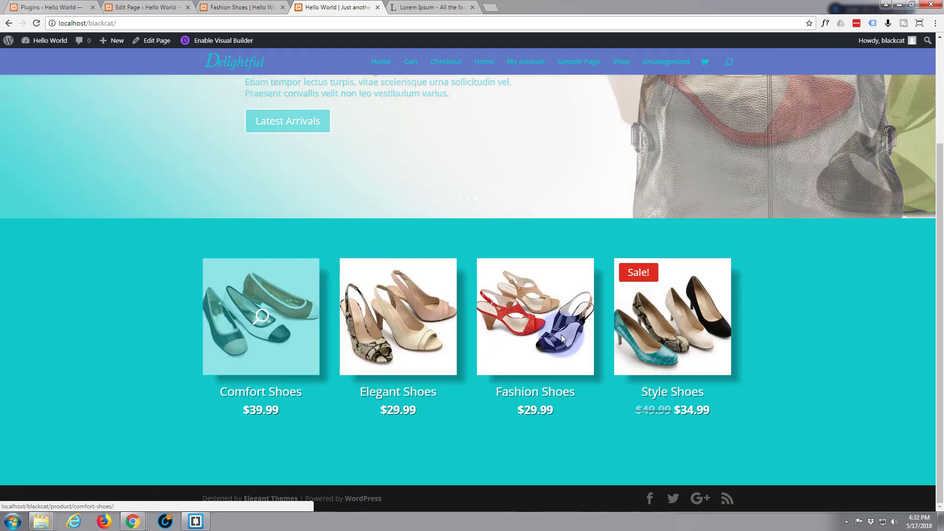